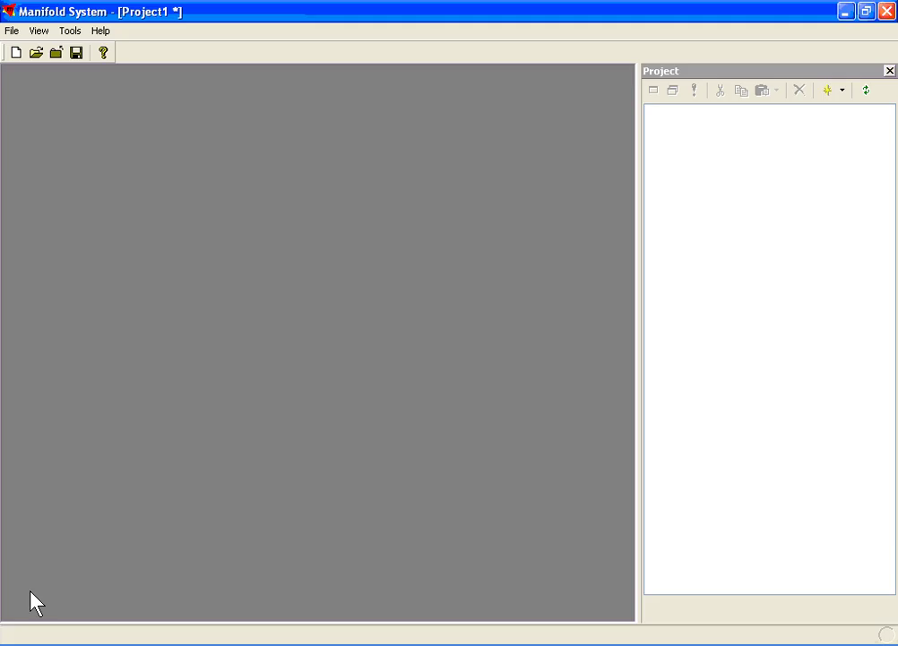
- Open the Import Drawing dialog from the File > Import menu
{"action": "left_click", "coordinate": [12, 32]}
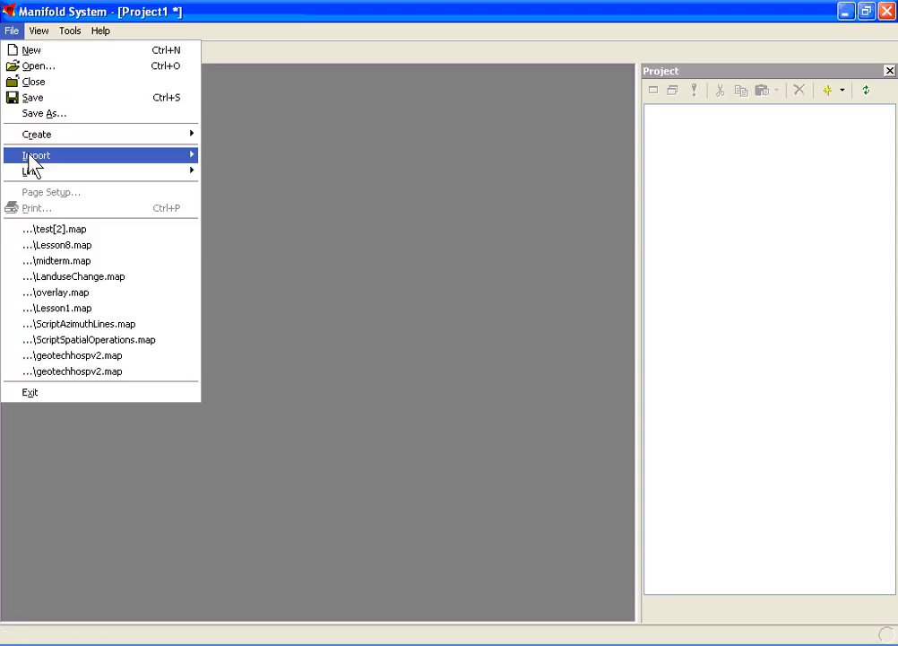
{"action": "mouse_move", "coordinate": [28, 158]}
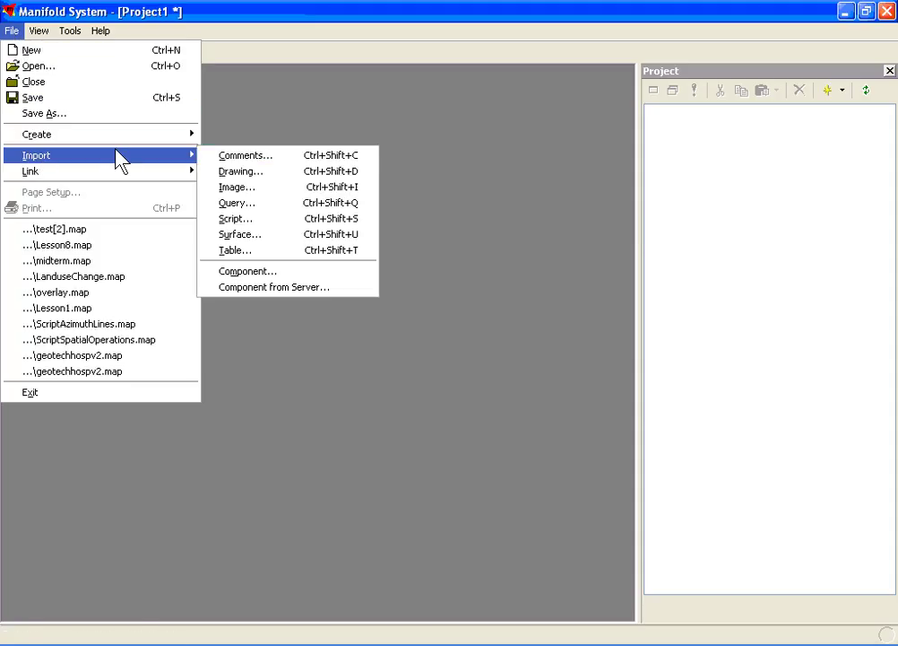
{"action": "left_click", "coordinate": [219, 170]}
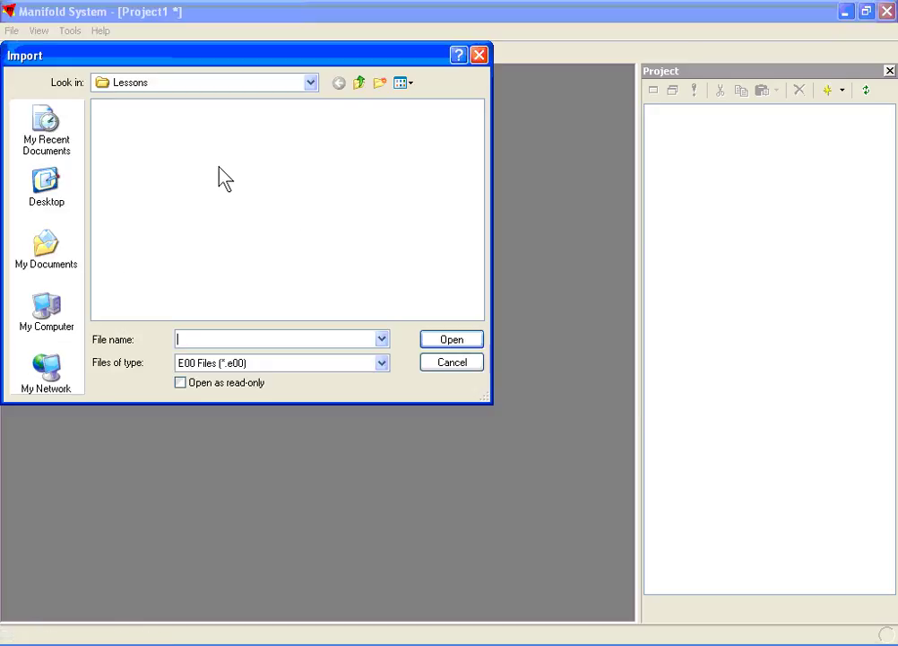
- Cancel the drawing import and open Lesson1.map as a component source instead
{"action": "left_click", "coordinate": [432, 368]}
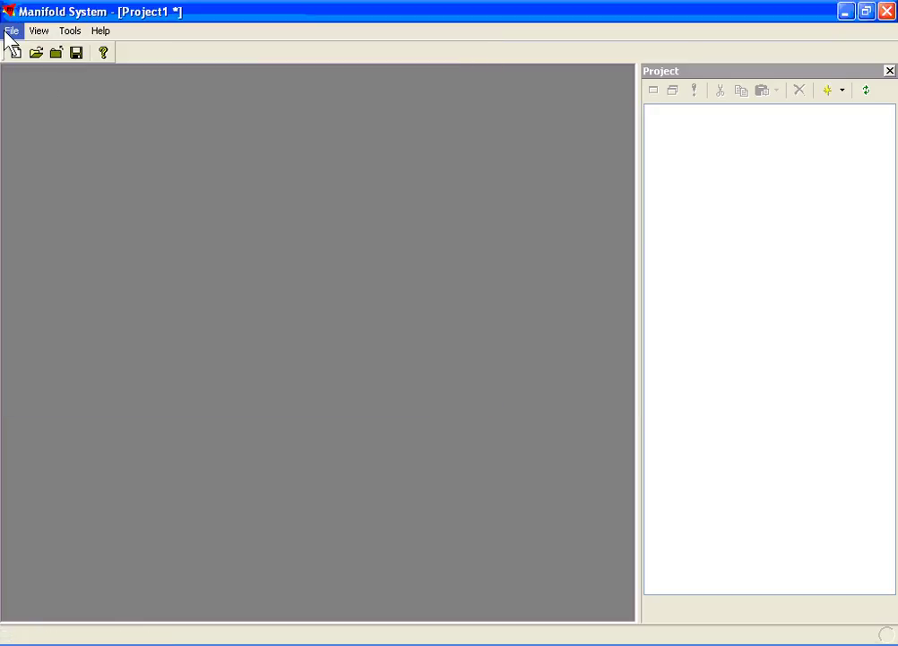
{"action": "left_click", "coordinate": [7, 33]}
{"action": "mouse_move", "coordinate": [31, 158]}
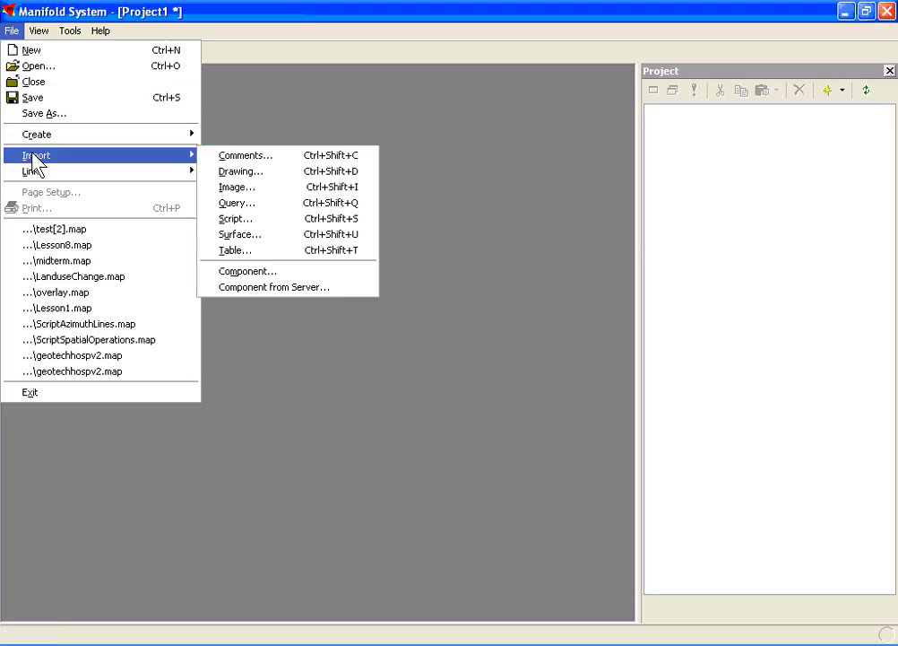
{"action": "left_click", "coordinate": [267, 272]}
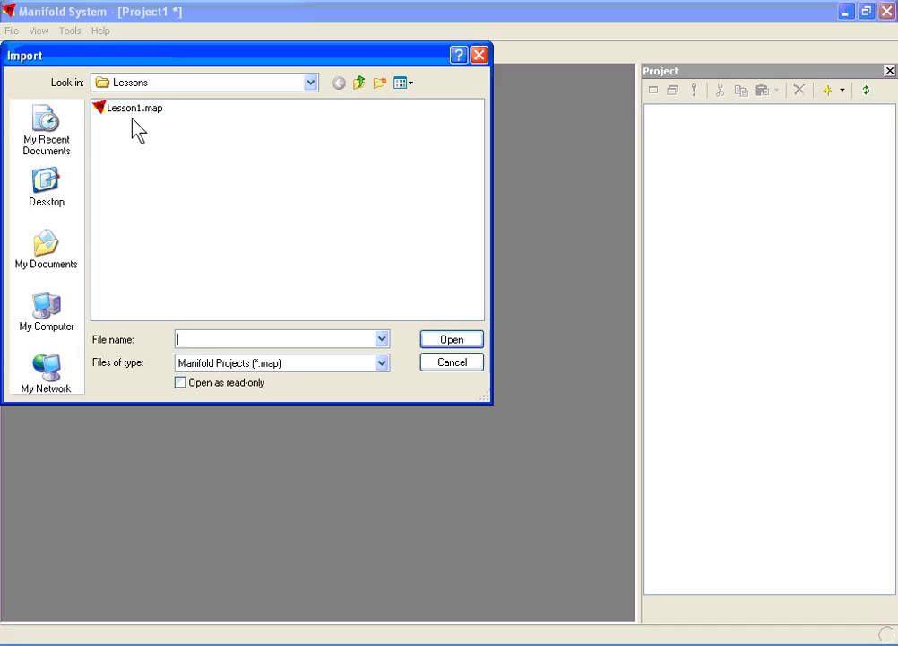
{"action": "left_click", "coordinate": [130, 111]}
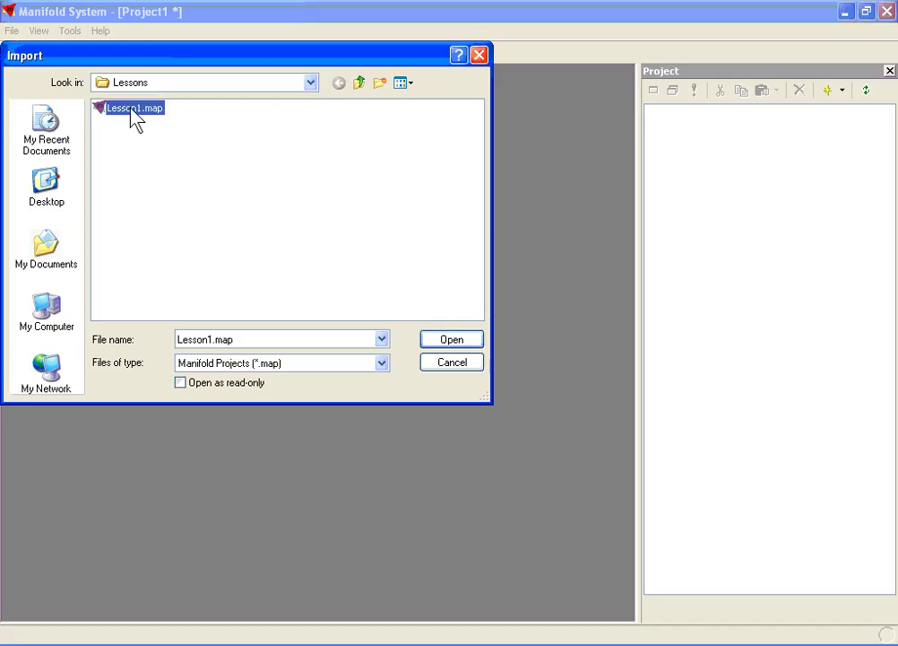
{"action": "left_click", "coordinate": [435, 343]}
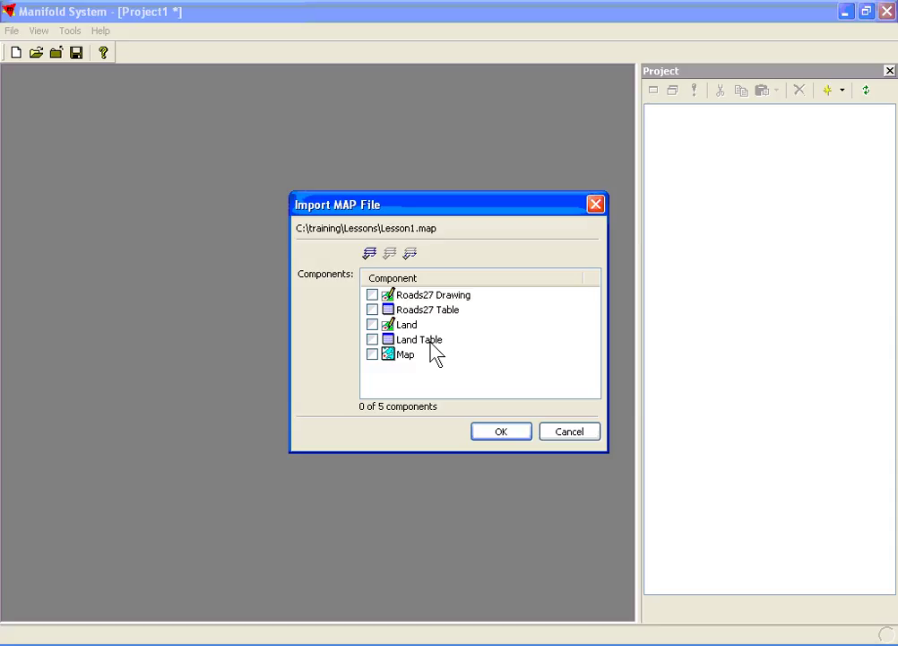
- Import only the Land component and open the Land drawing in a window
{"action": "left_click", "coordinate": [373, 325]}
{"action": "left_click", "coordinate": [488, 431]}
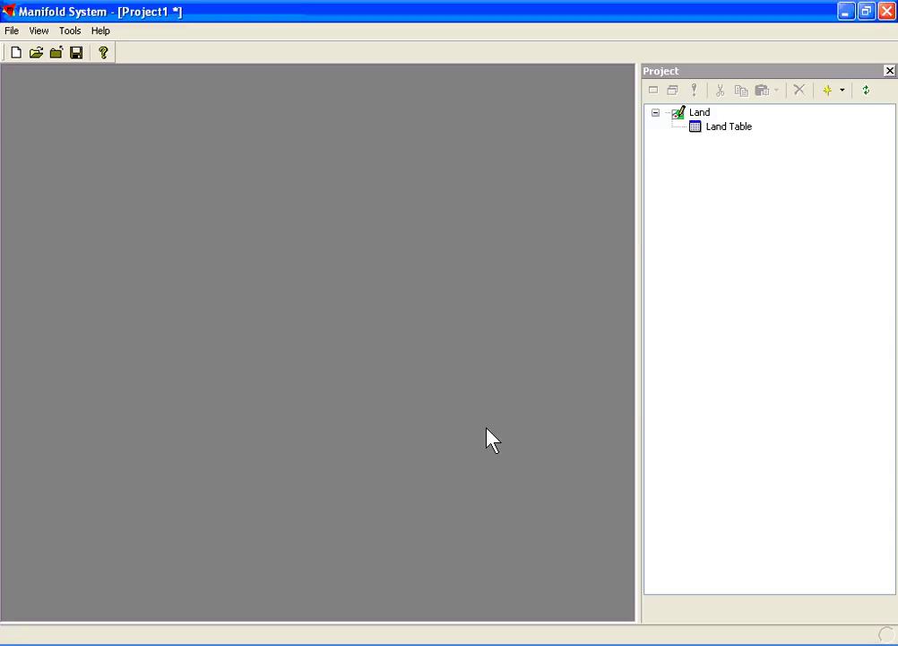
{"action": "double_click", "coordinate": [680, 117]}
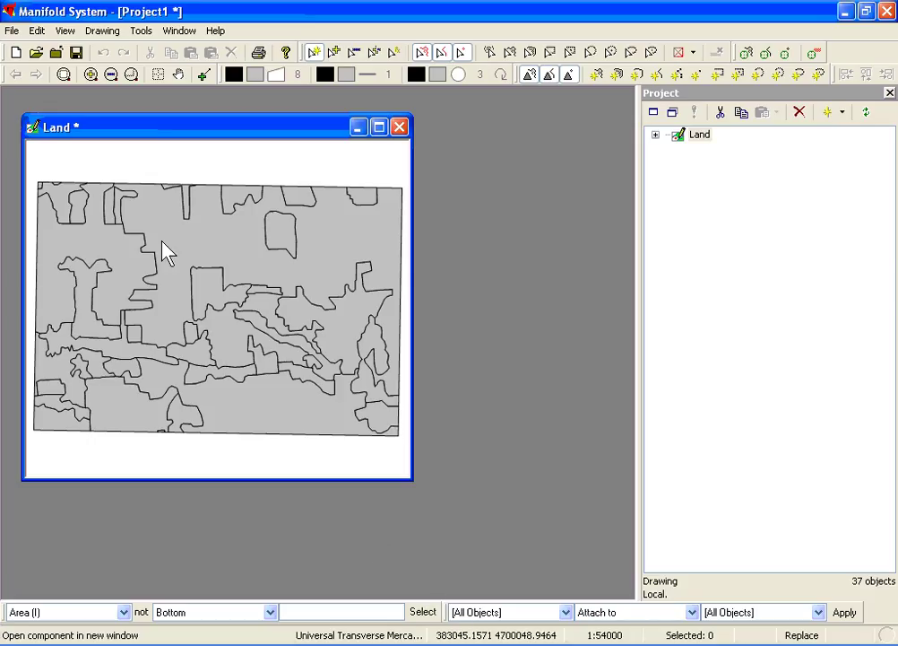
- Import u27hya.e00 from the Data folder with all fields as E00 drawings
{"action": "left_click", "coordinate": [13, 30]}
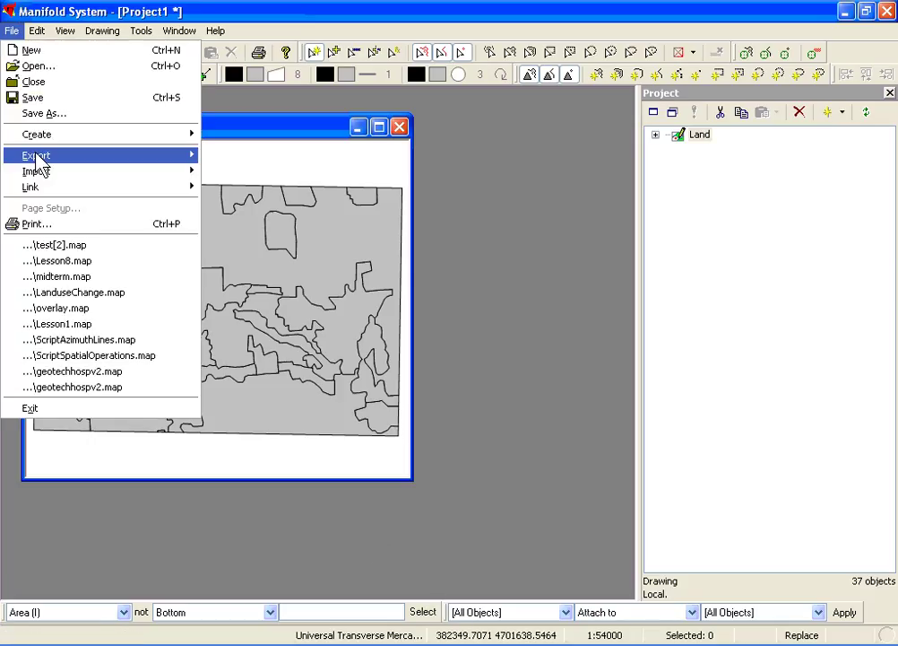
{"action": "mouse_move", "coordinate": [190, 172]}
{"action": "left_click", "coordinate": [232, 188]}
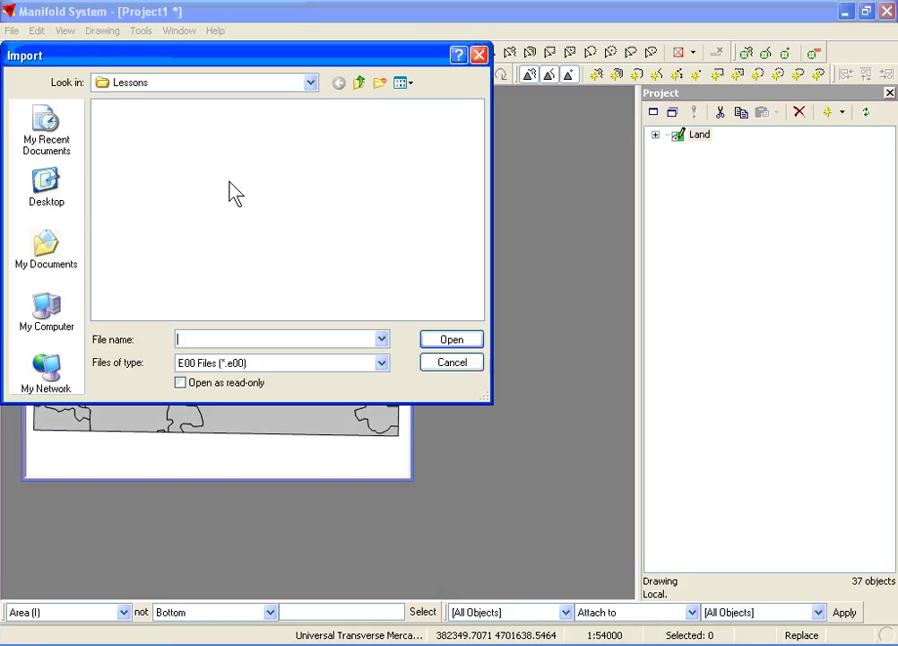
{"action": "left_click", "coordinate": [359, 83]}
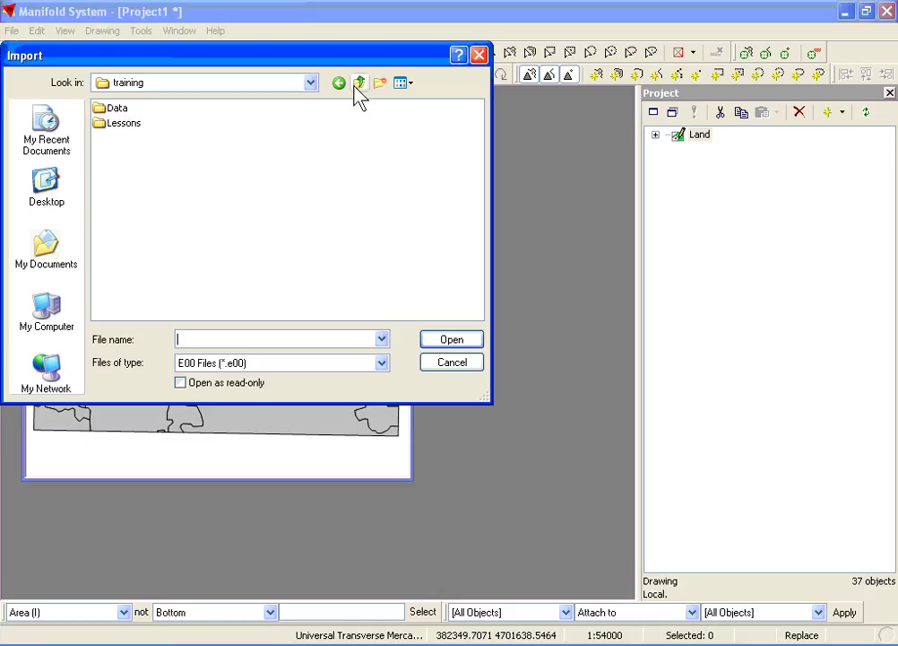
{"action": "left_click", "coordinate": [101, 106]}
{"action": "double_click", "coordinate": [100, 107]}
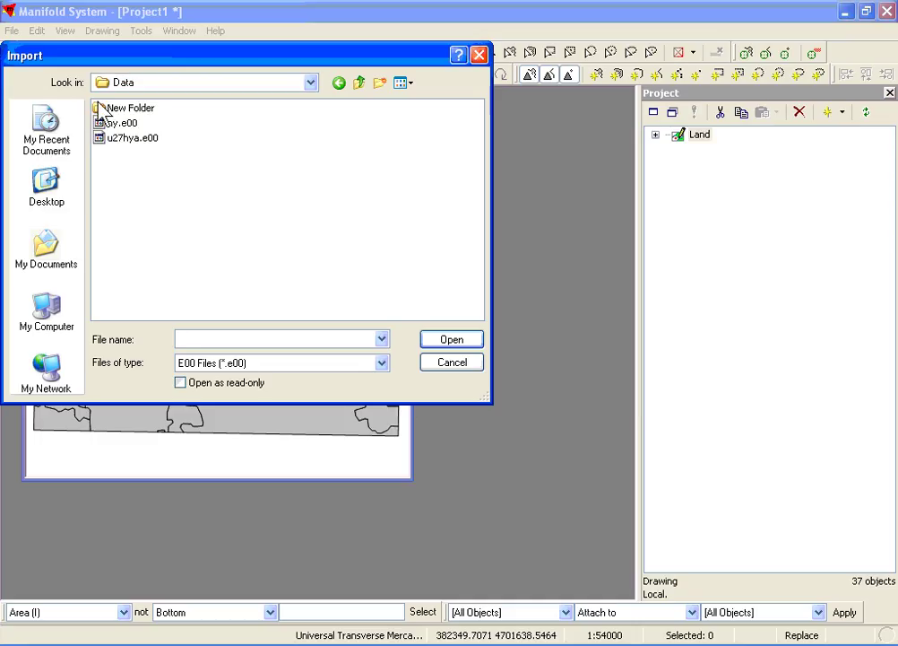
{"action": "left_click", "coordinate": [109, 140]}
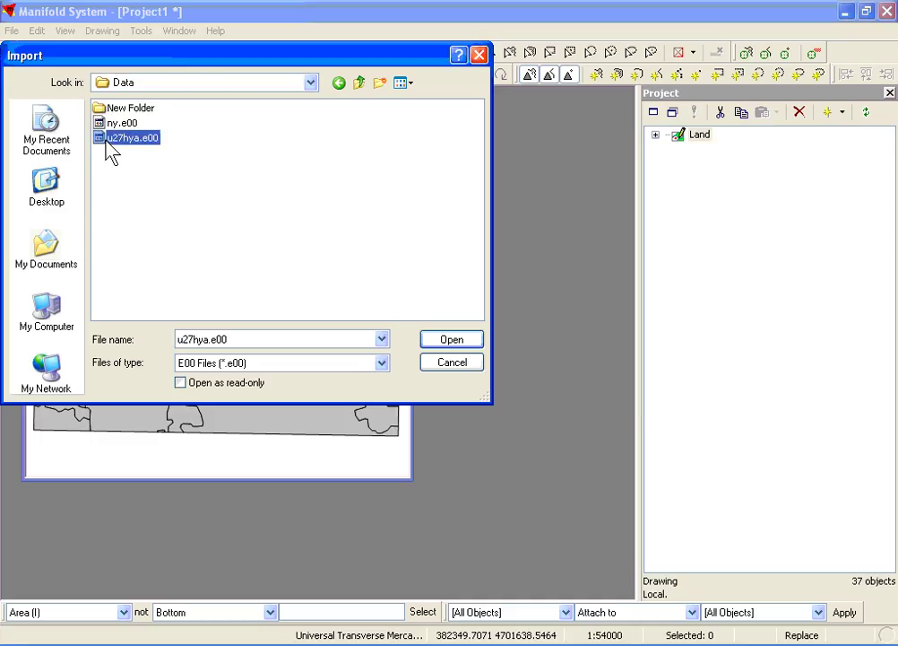
{"action": "left_click", "coordinate": [426, 340]}
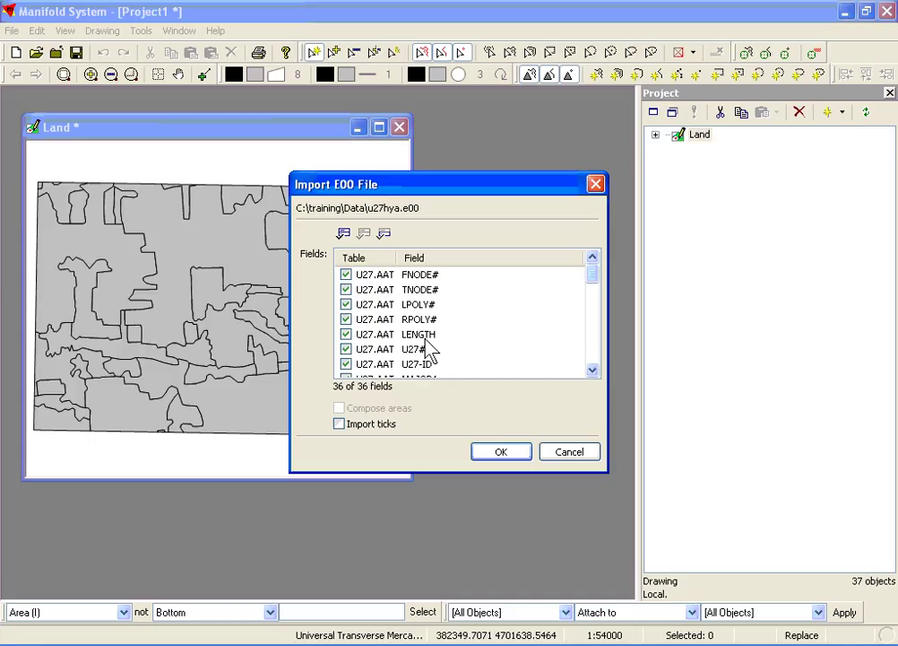
{"action": "left_click", "coordinate": [490, 458]}
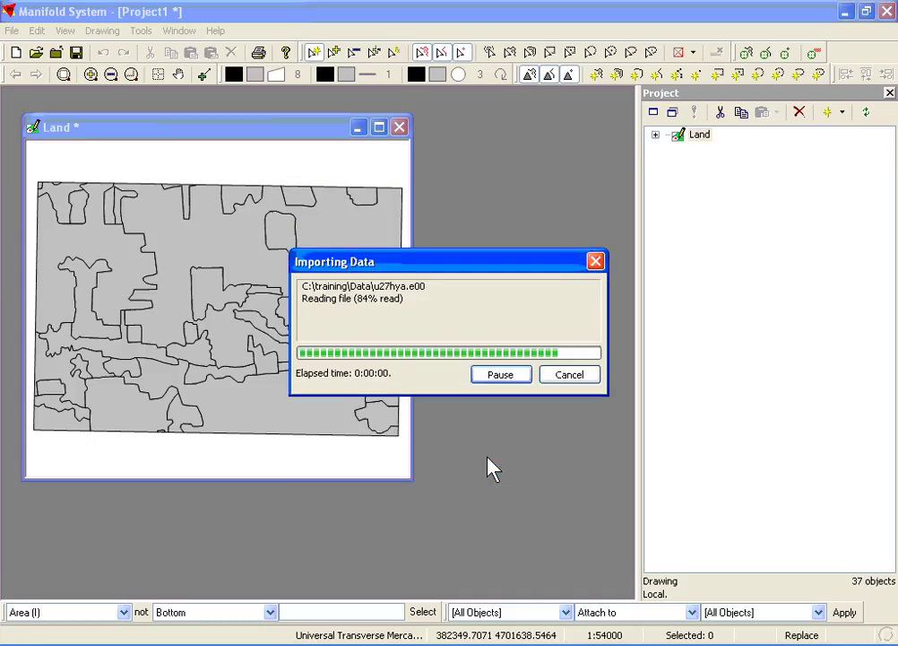
- Import the roadsl.shp shapefile with all fields as Roadsl Drawing
{"action": "left_click", "coordinate": [12, 31]}
{"action": "mouse_move", "coordinate": [52, 177]}
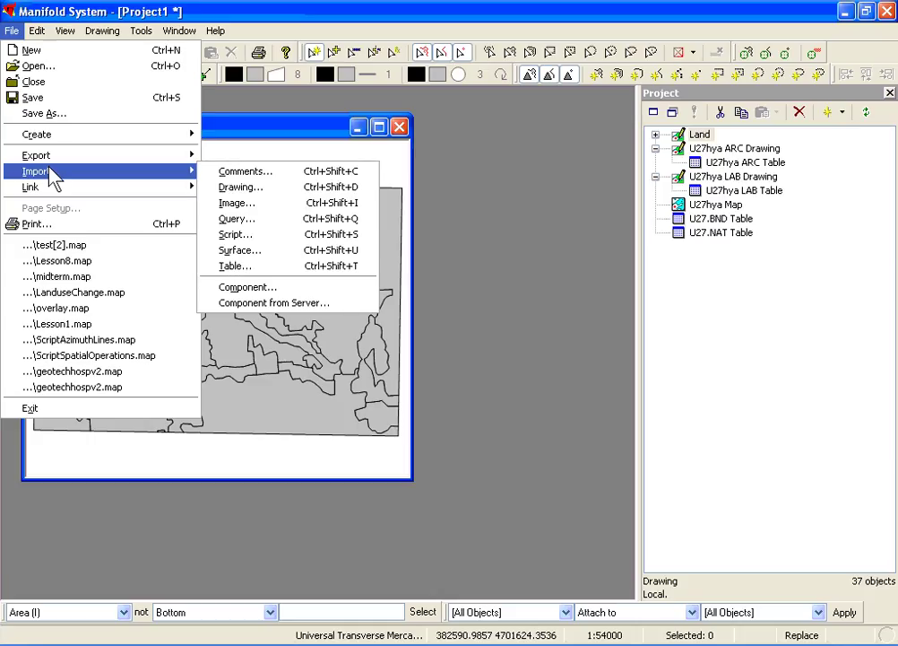
{"action": "left_click", "coordinate": [230, 188]}
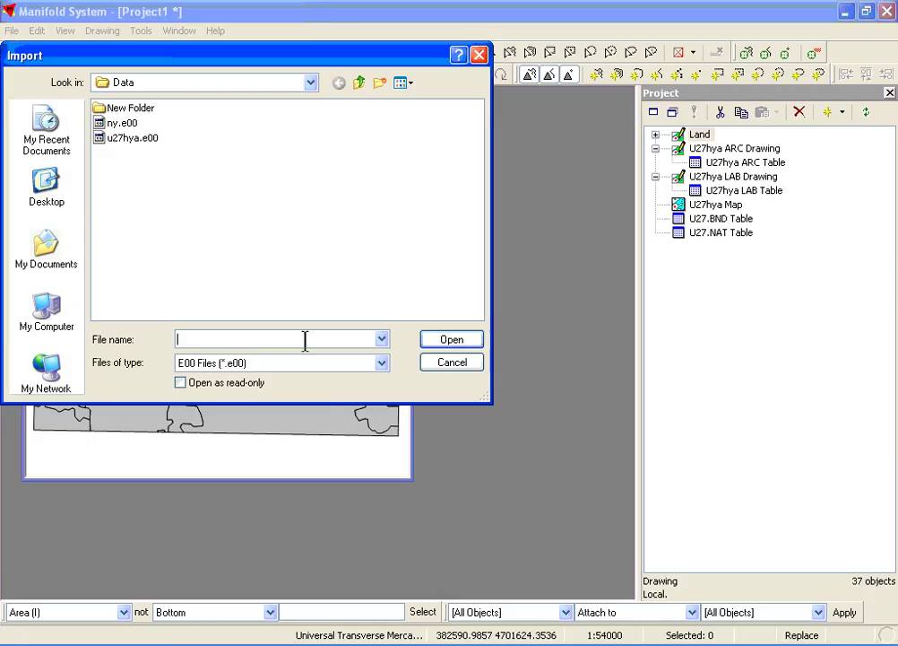
{"action": "left_click", "coordinate": [314, 368]}
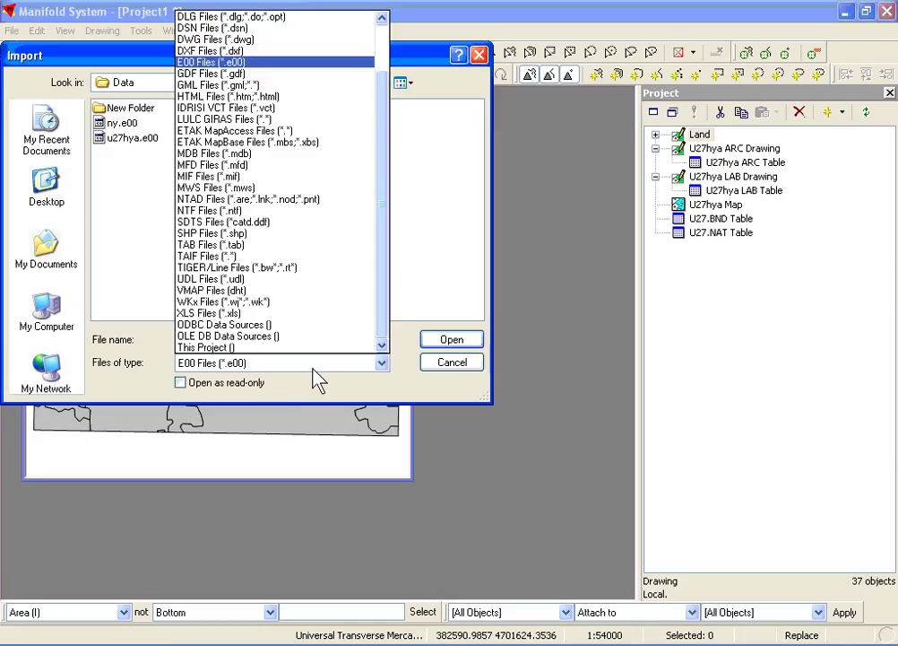
{"action": "key", "text": "s"}
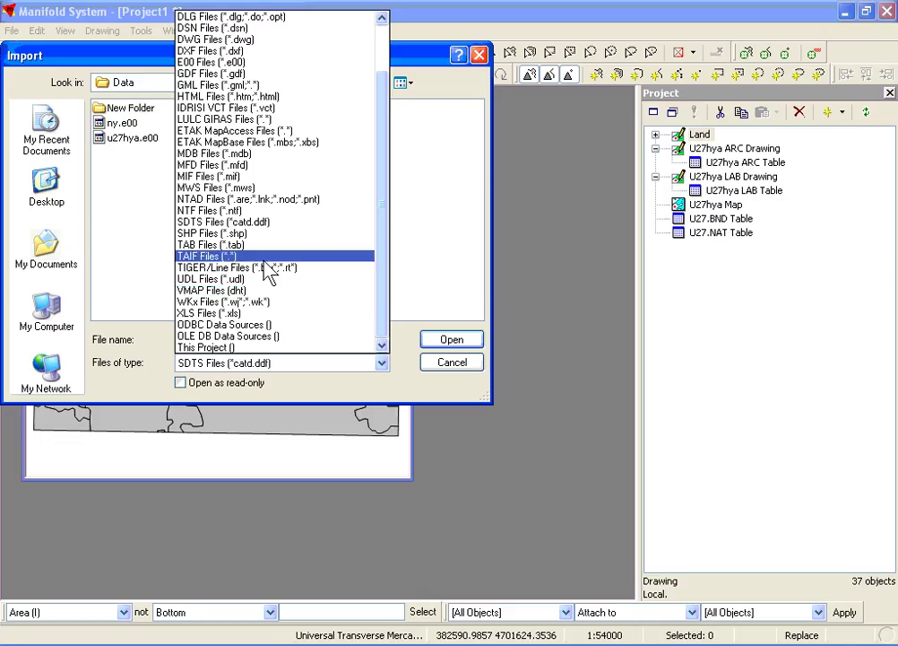
{"action": "left_click", "coordinate": [231, 233]}
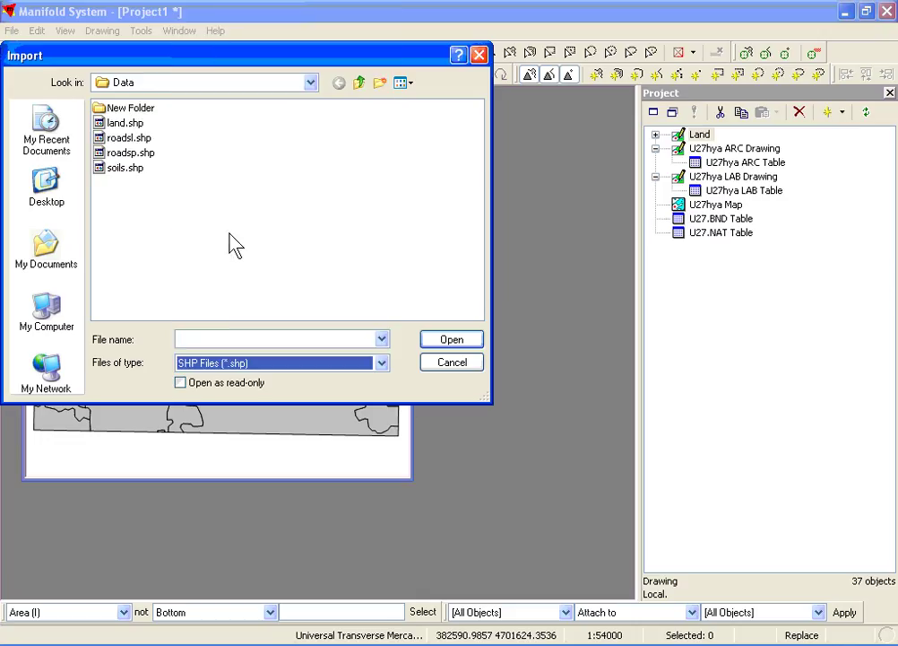
{"action": "left_click", "coordinate": [141, 139]}
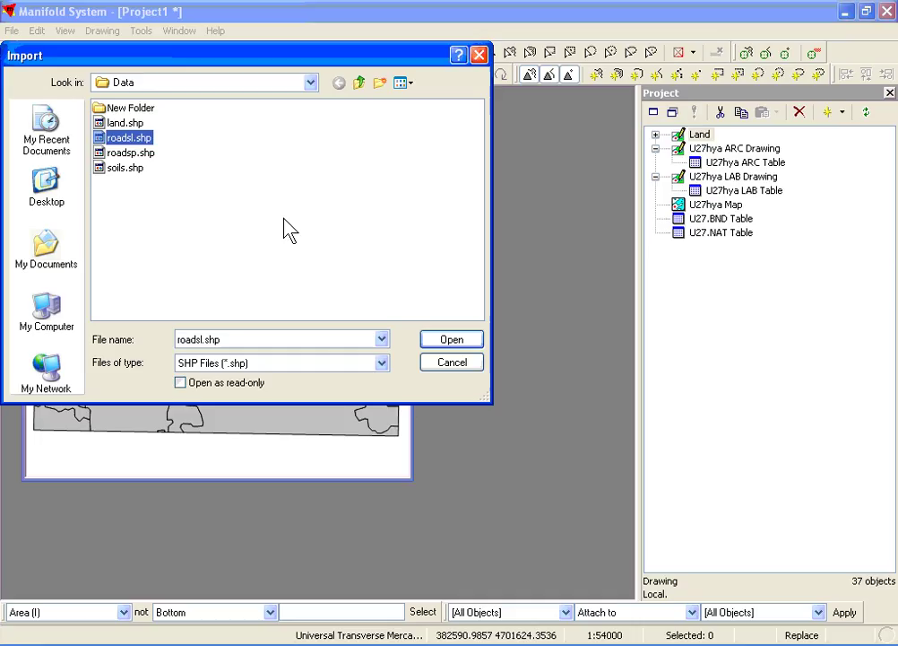
{"action": "left_click", "coordinate": [439, 342]}
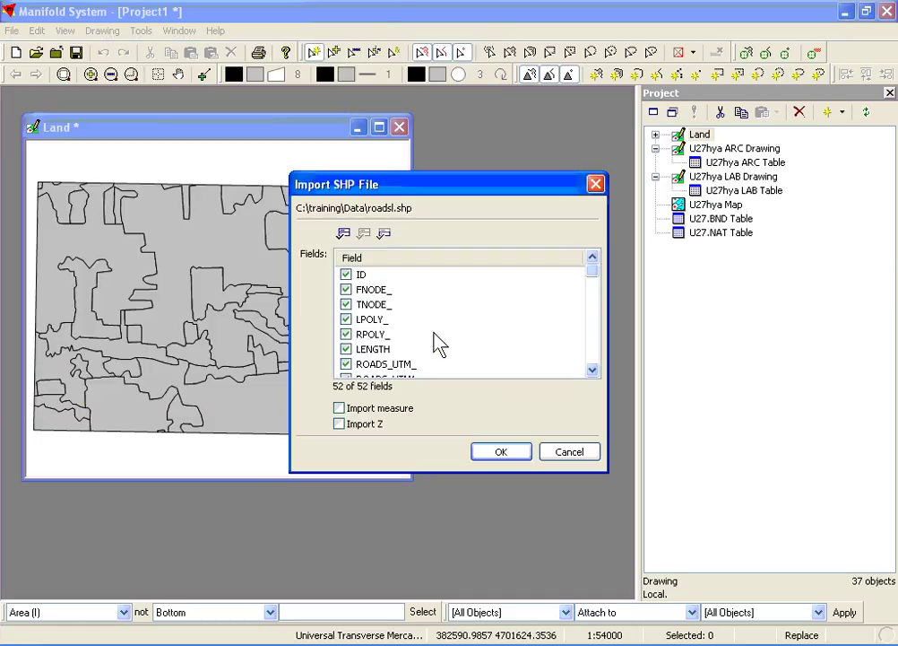
{"action": "left_click", "coordinate": [514, 454]}
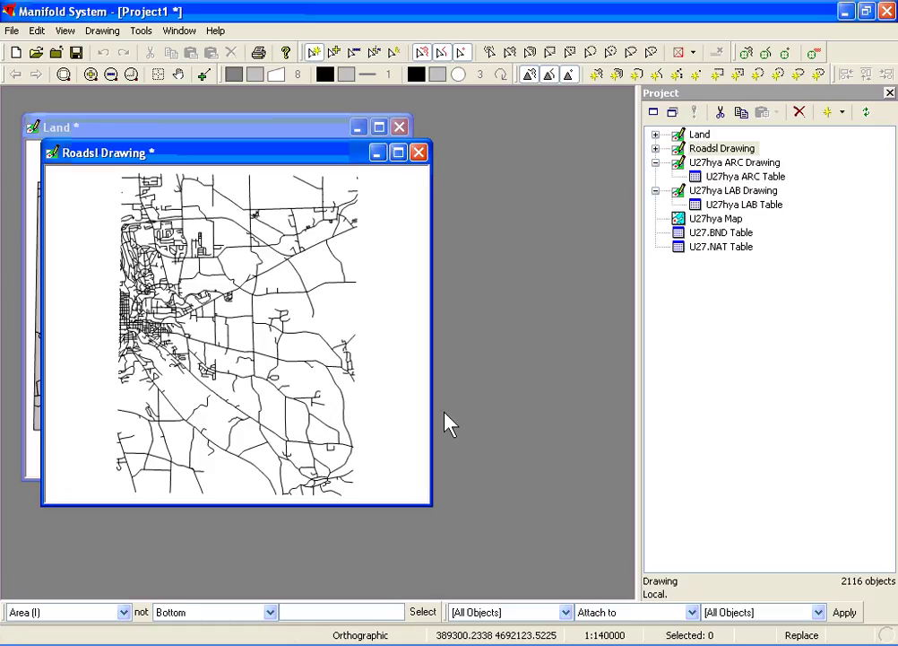
- Bring up the current projection settings for Roadsl Drawing
{"action": "left_click", "coordinate": [682, 153]}
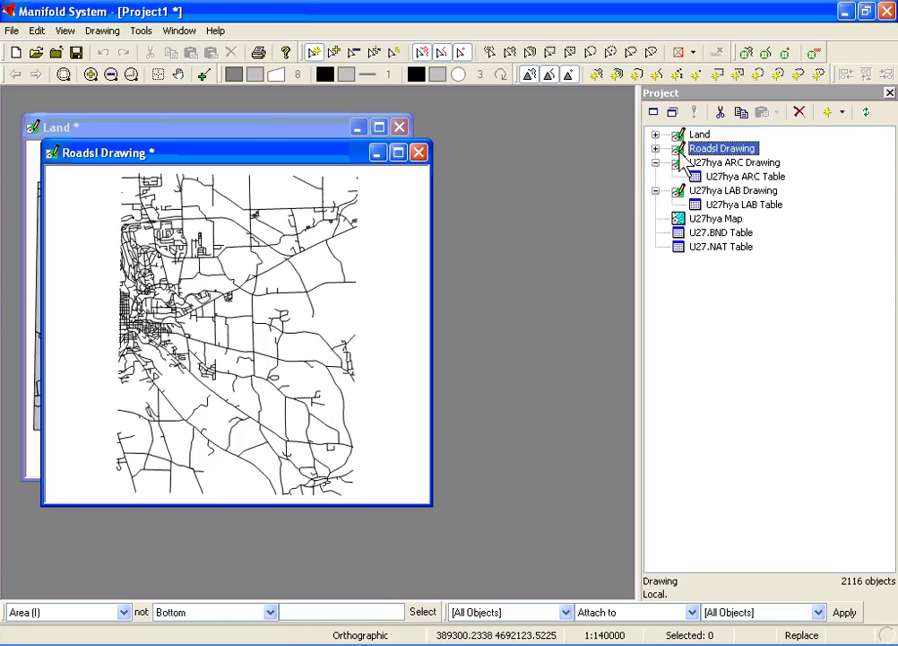
{"action": "right_click", "coordinate": [681, 155]}
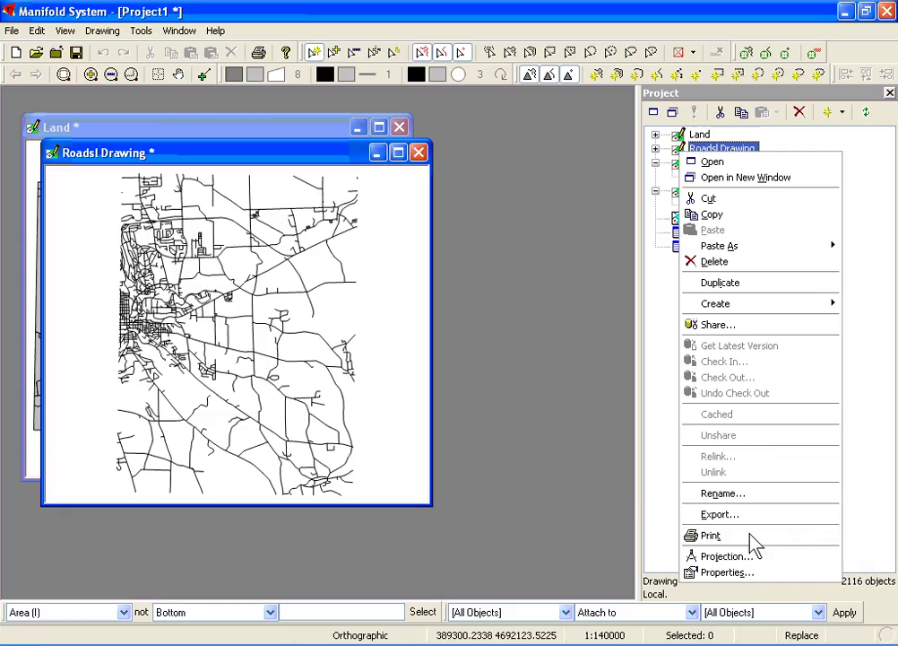
{"action": "left_click", "coordinate": [752, 556]}
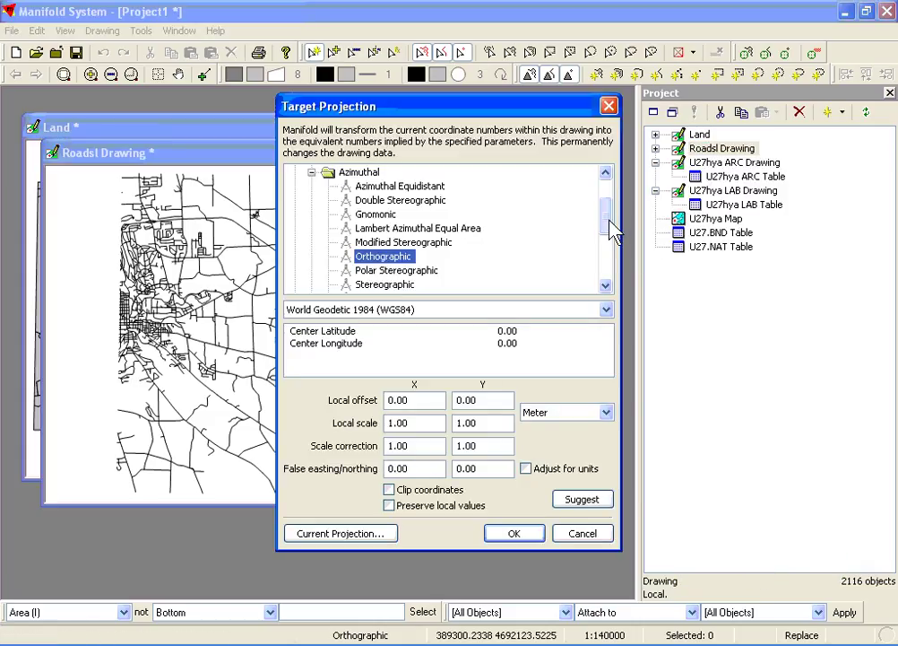
{"action": "left_click_drag", "start_coordinate": [609, 231], "coordinate": [606, 266]}
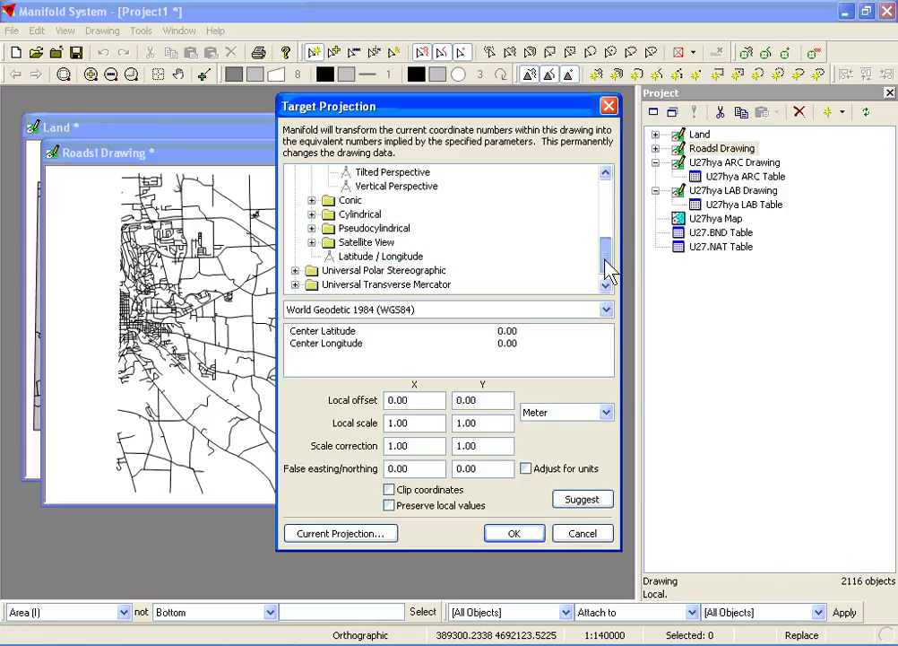
{"action": "left_click", "coordinate": [389, 533]}
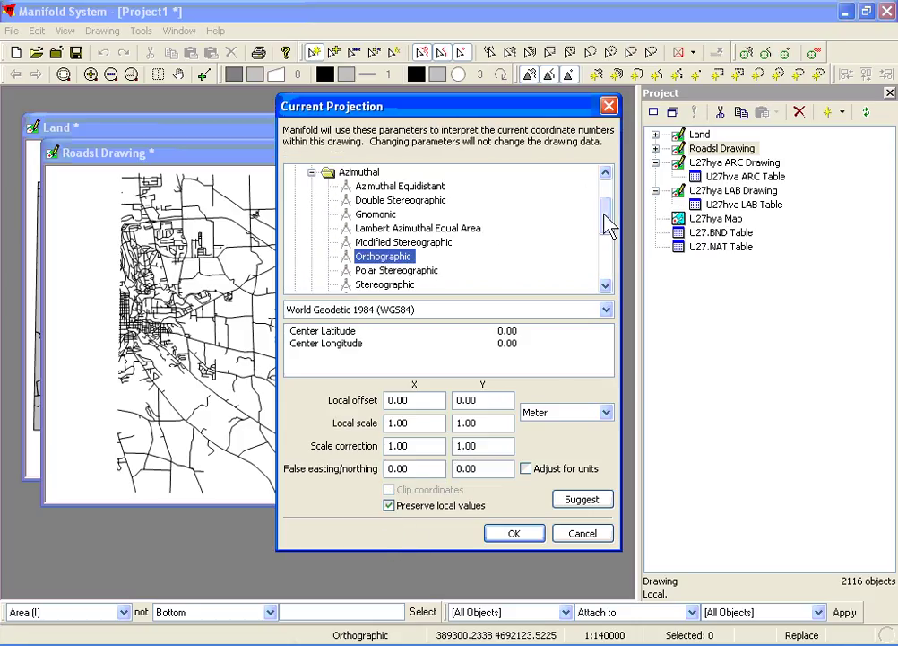
{"action": "left_click_drag", "start_coordinate": [608, 224], "coordinate": [613, 297]}
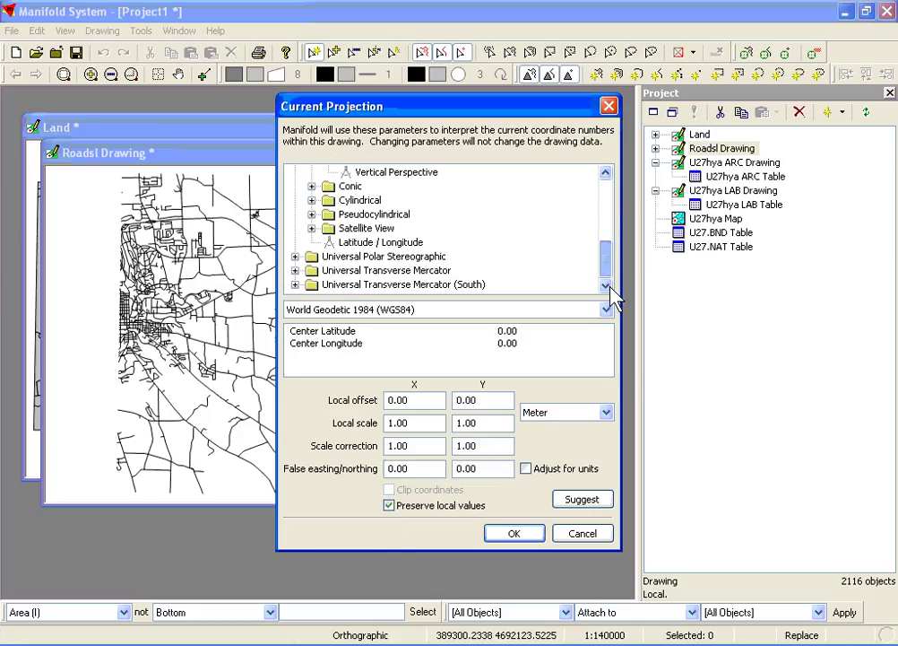
- Choose UTM Zone 18 (N) with North American 1927 (mean for CONUS) datum and apply it
{"action": "double_click", "coordinate": [419, 273]}
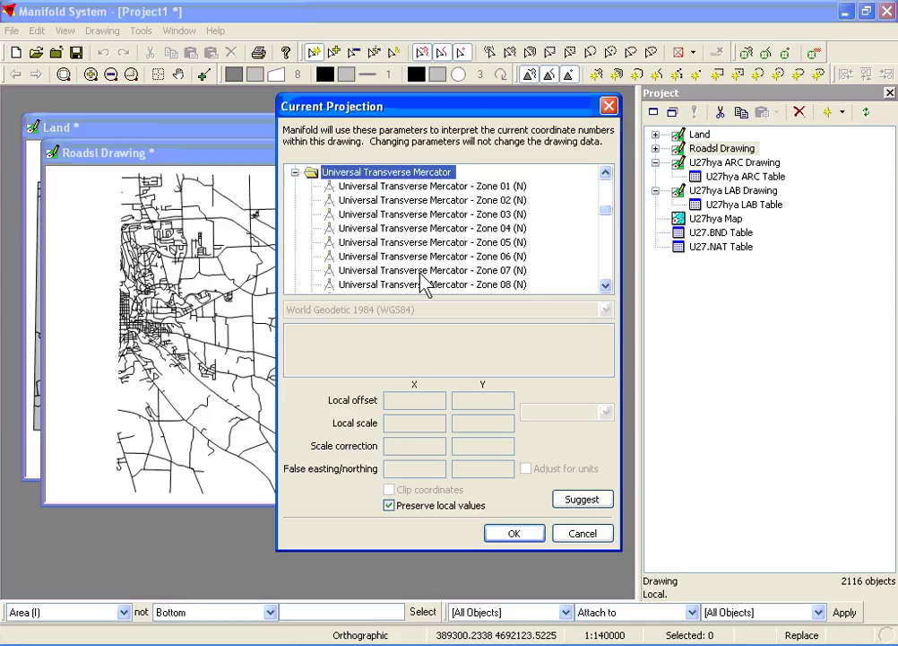
{"action": "left_click", "coordinate": [608, 260]}
{"action": "left_click", "coordinate": [612, 267]}
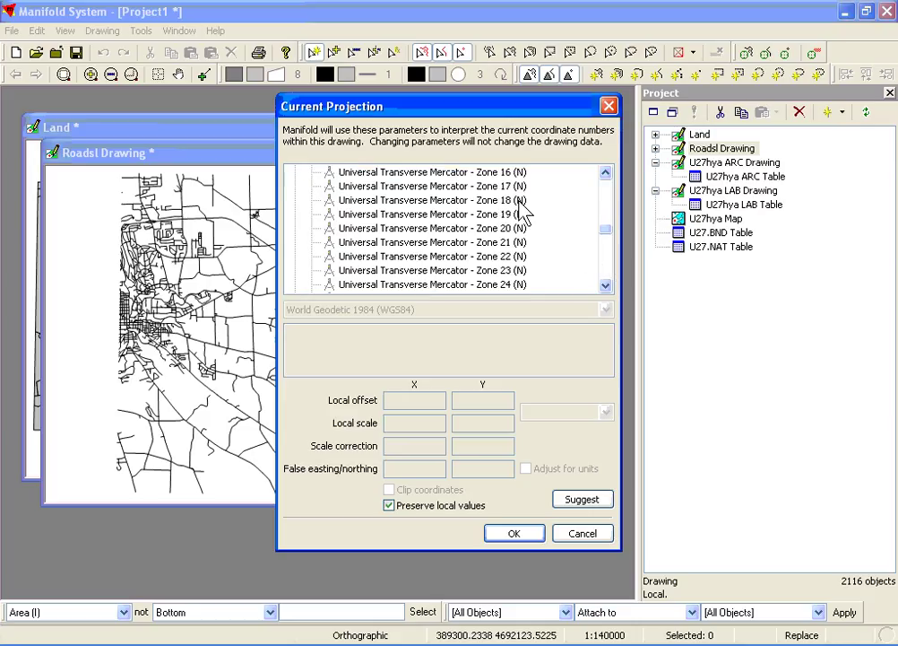
{"action": "left_click", "coordinate": [502, 199]}
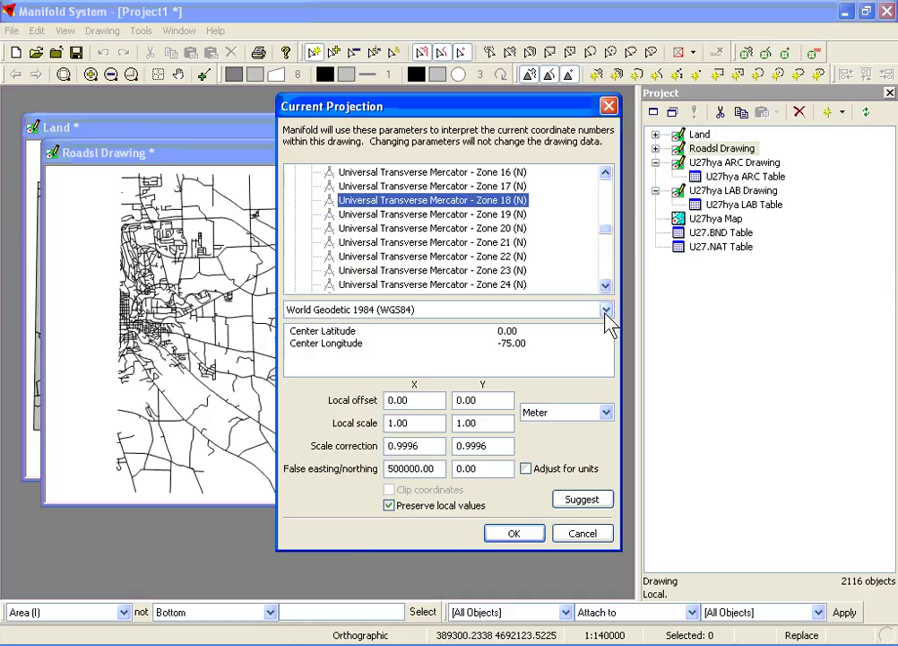
{"action": "left_click", "coordinate": [607, 310]}
{"action": "key", "text": "n"}
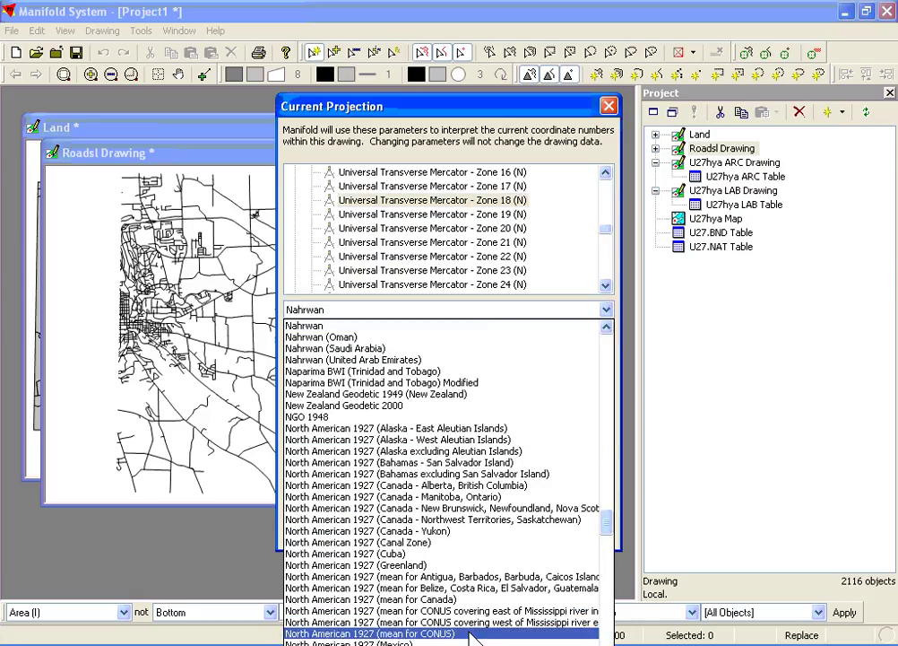
{"action": "left_click", "coordinate": [472, 635]}
{"action": "left_click", "coordinate": [514, 535]}
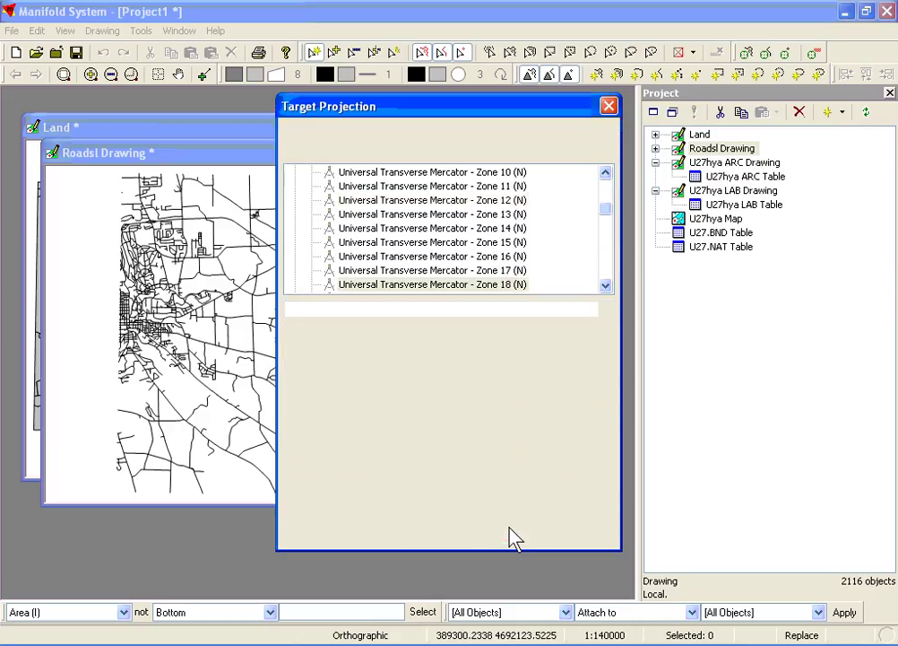
{"action": "left_click", "coordinate": [513, 535]}
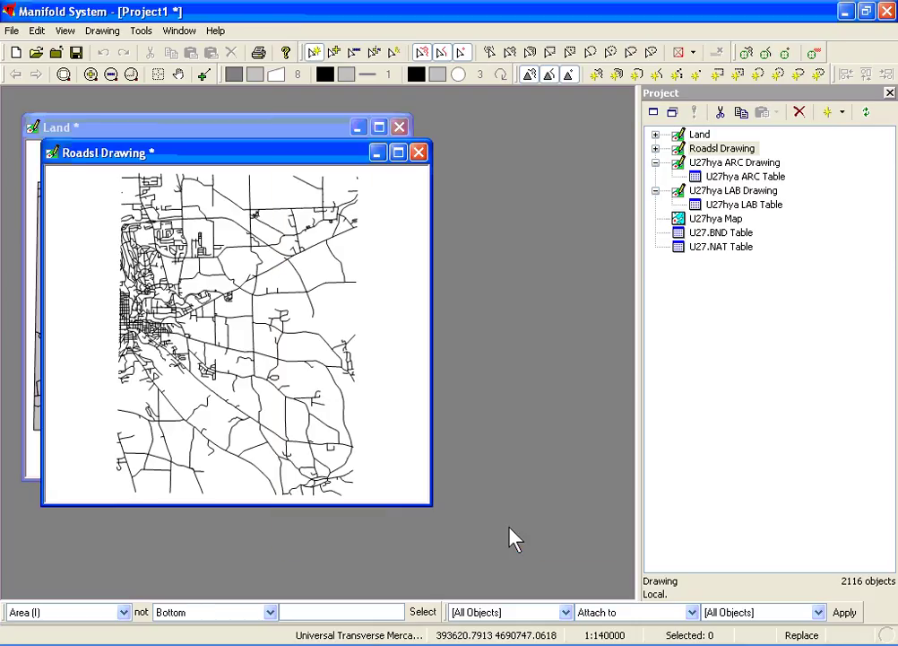
- Build a new Map from Land, Roadsl Drawing and U27hya ARC Drawing, then open its window
{"action": "left_click", "coordinate": [842, 112]}
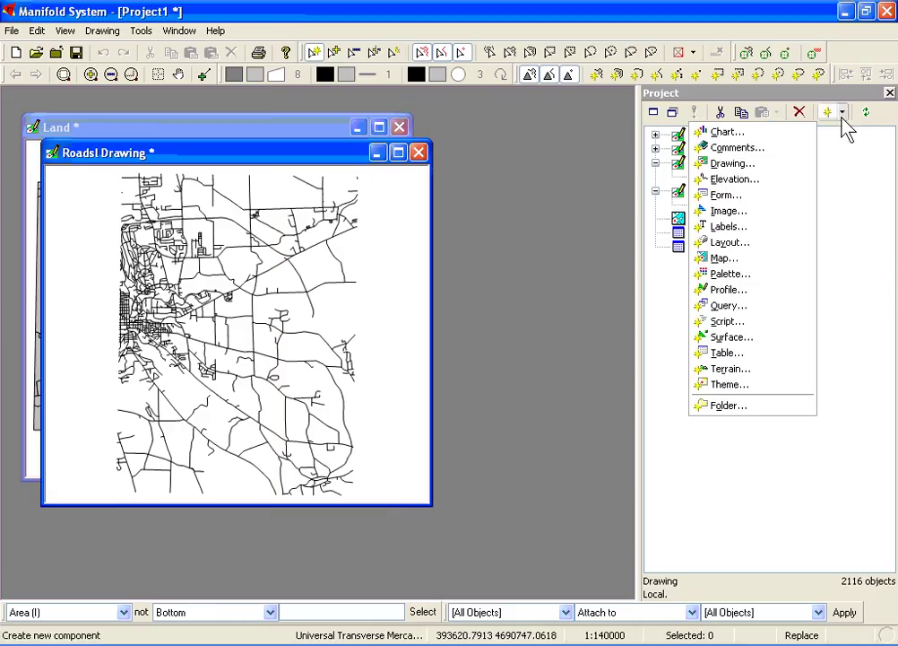
{"action": "left_click", "coordinate": [758, 260]}
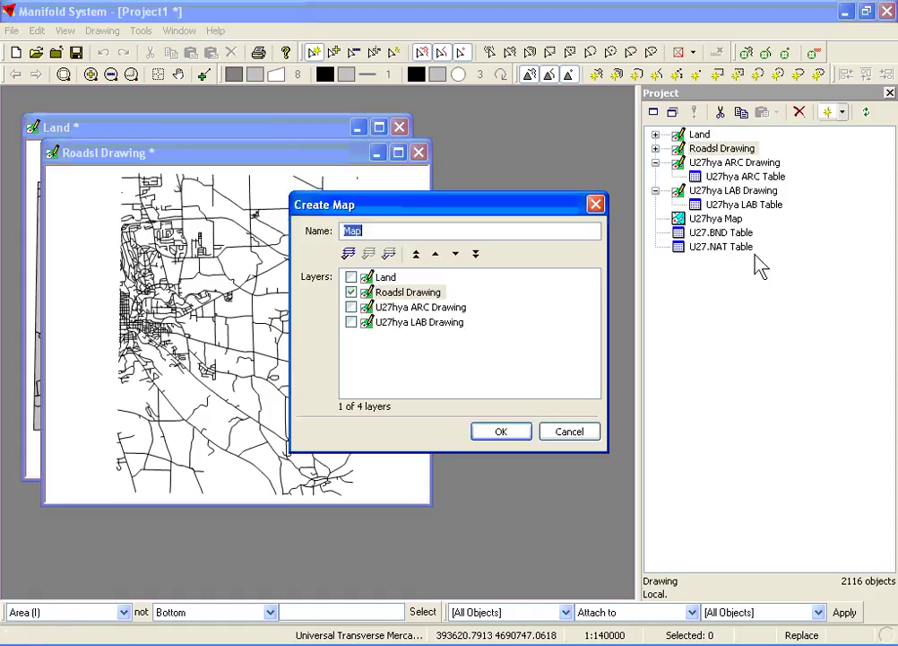
{"action": "left_click", "coordinate": [351, 277]}
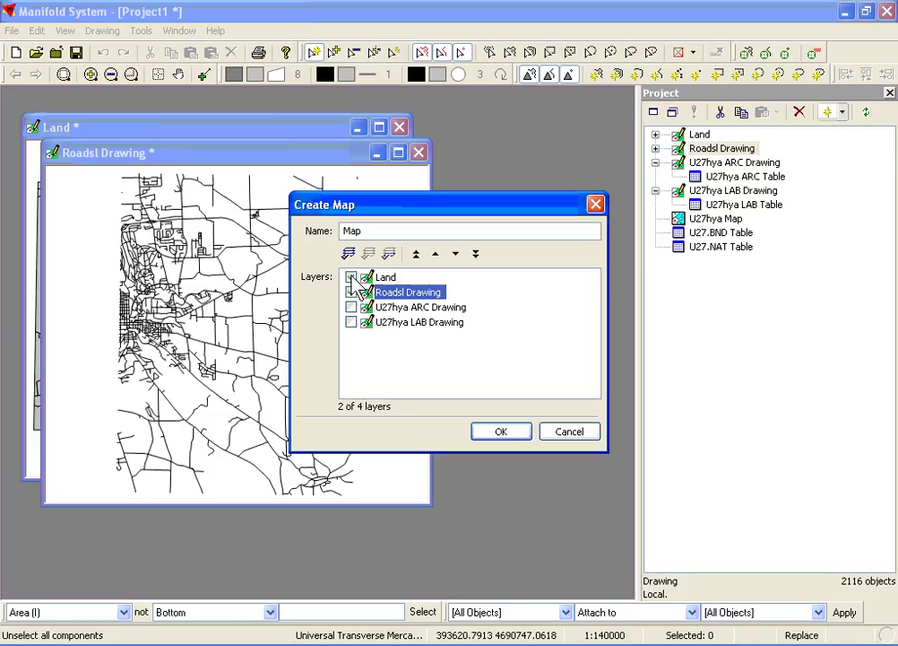
{"action": "left_click", "coordinate": [350, 307]}
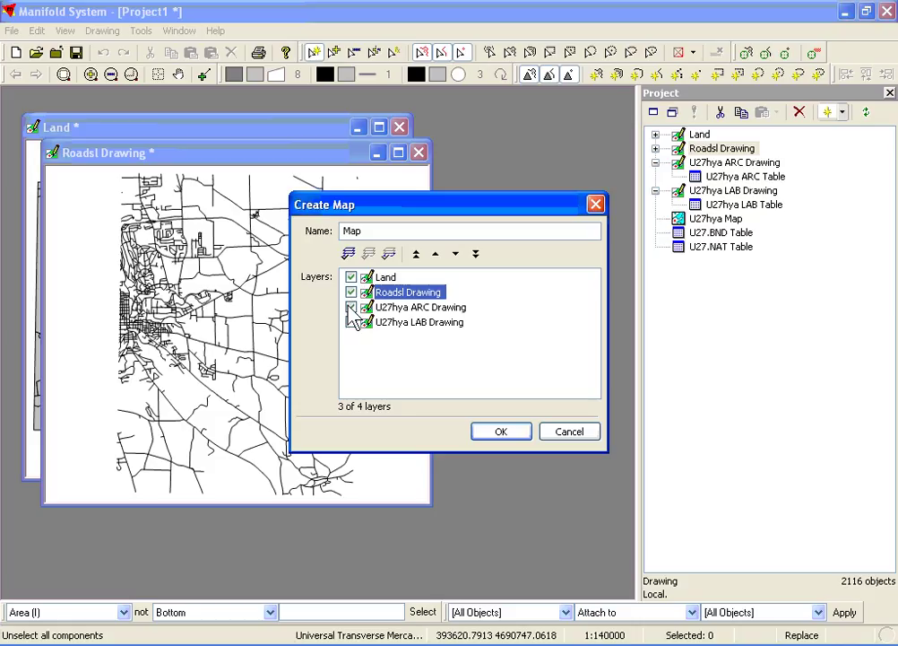
{"action": "left_click", "coordinate": [495, 434]}
{"action": "double_click", "coordinate": [679, 218]}
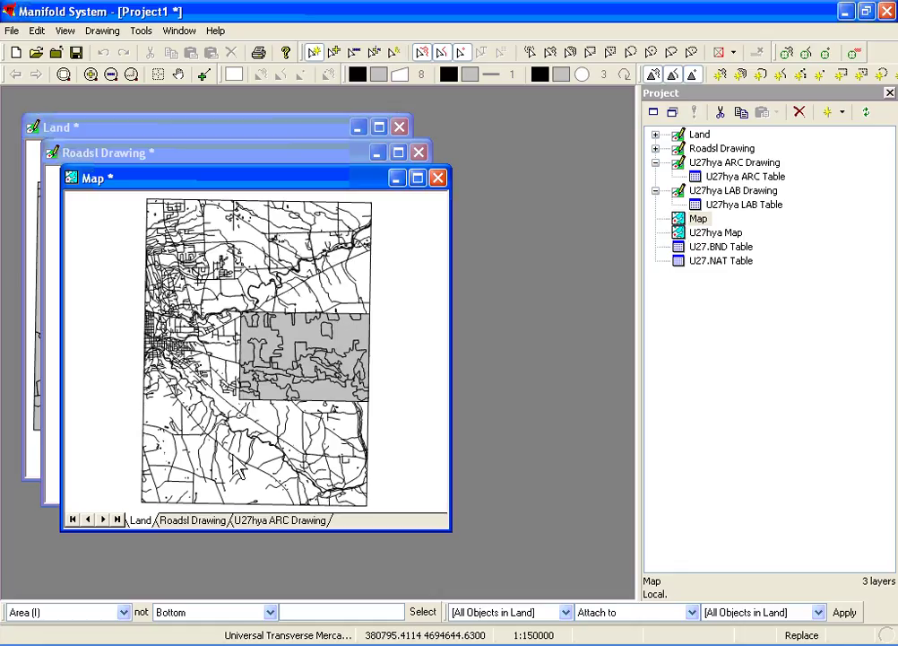
- Theme the Land area fills by unique LC values using formatting loaded from Theme.xml
{"action": "left_click", "coordinate": [381, 77]}
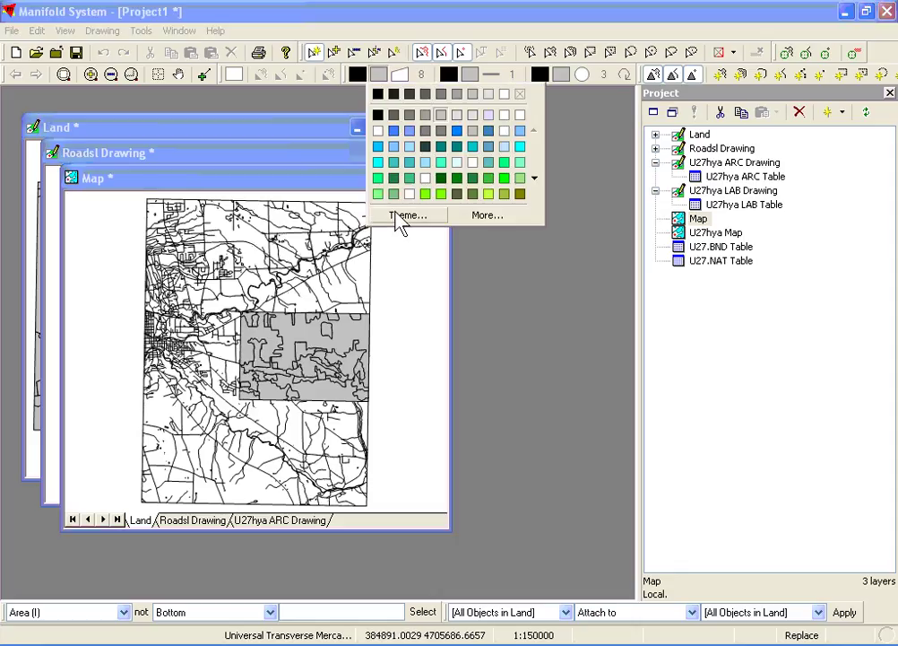
{"action": "left_click", "coordinate": [400, 221]}
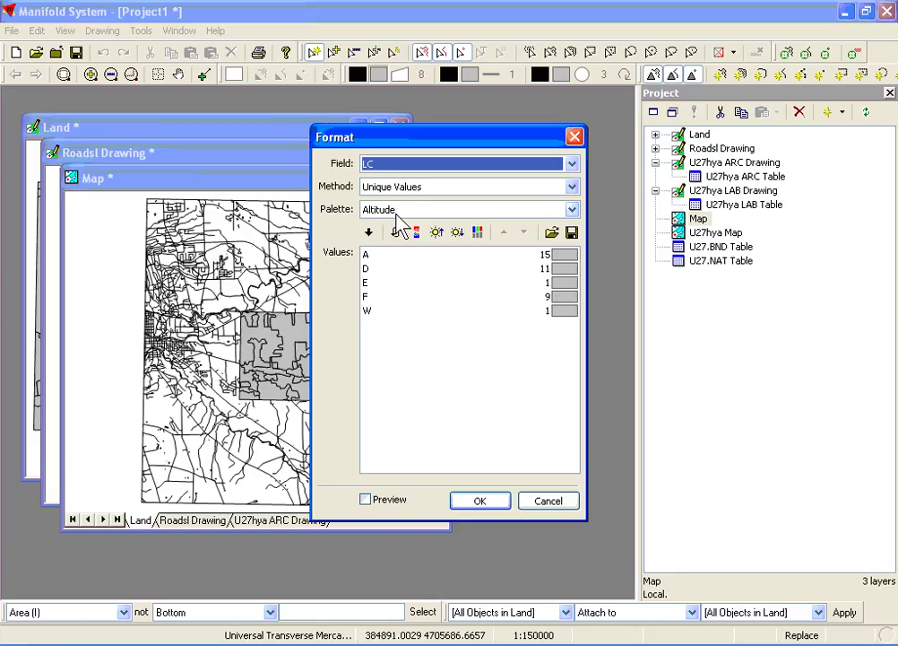
{"action": "left_click", "coordinate": [553, 233]}
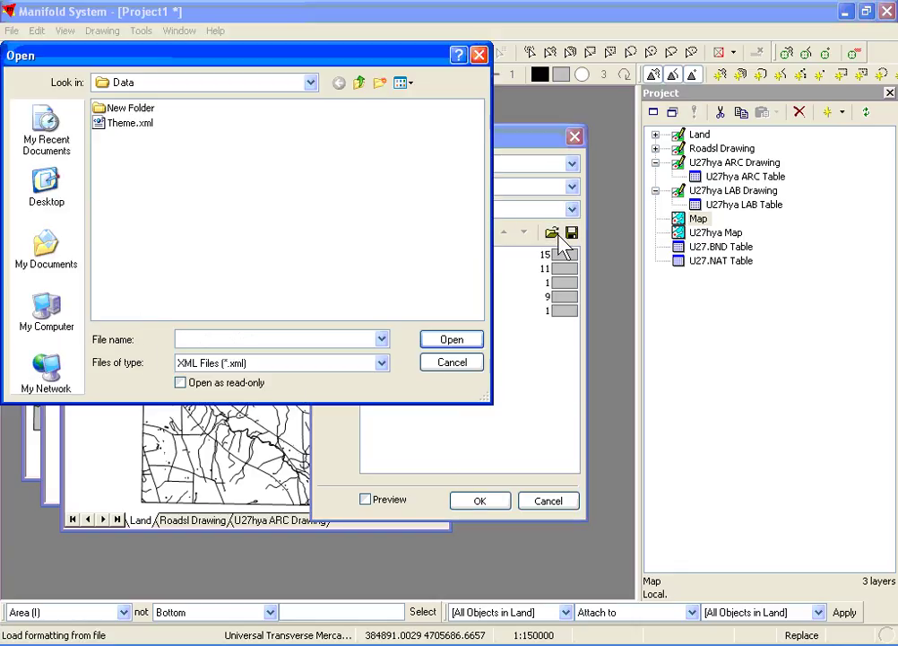
{"action": "left_click", "coordinate": [126, 123]}
{"action": "left_click", "coordinate": [447, 342]}
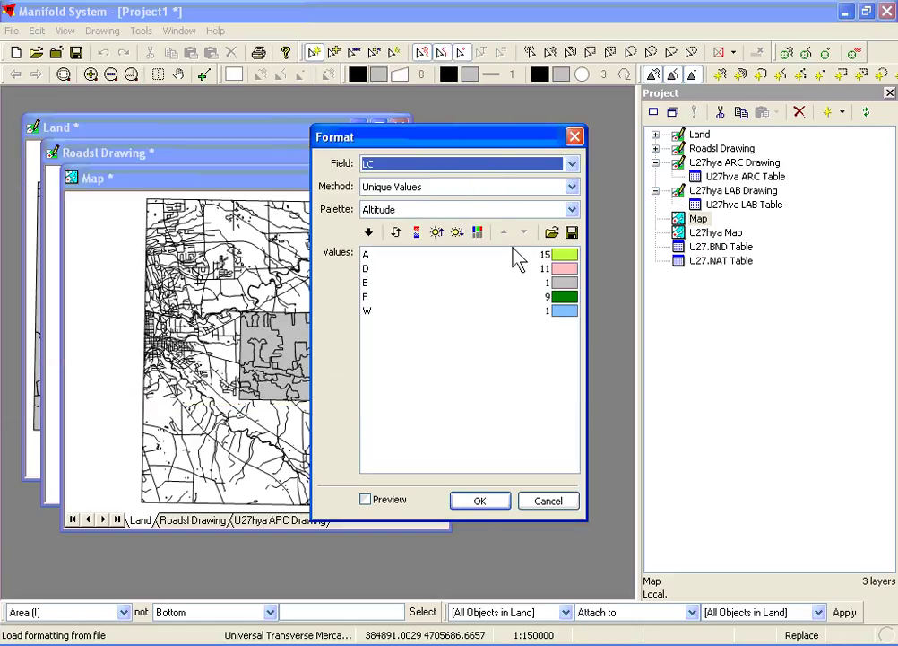
{"action": "left_click", "coordinate": [475, 508]}
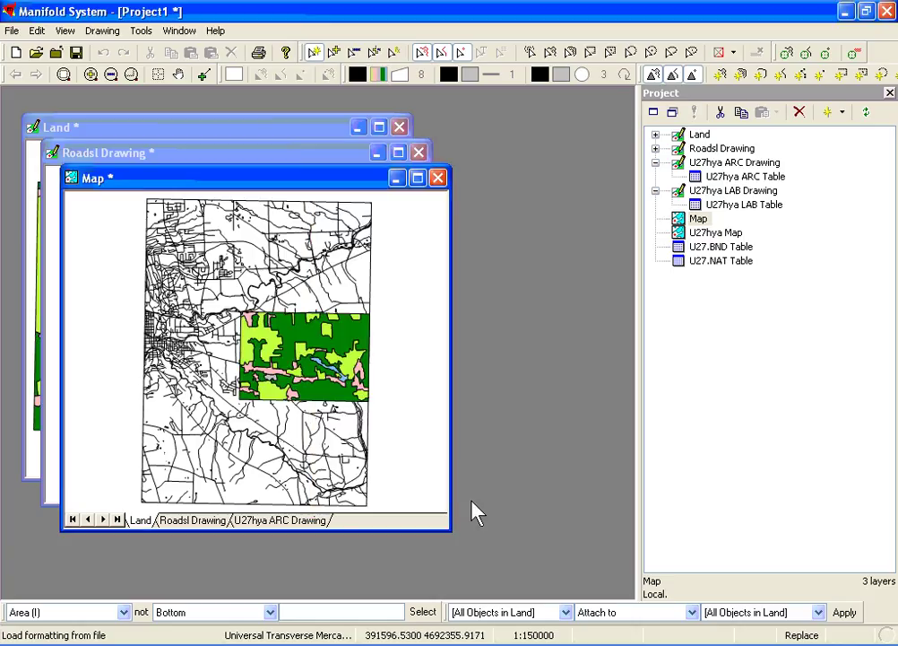
- Zoom to the coloured Land block and enlarge the Map window wider and taller
{"action": "left_click", "coordinate": [131, 74]}
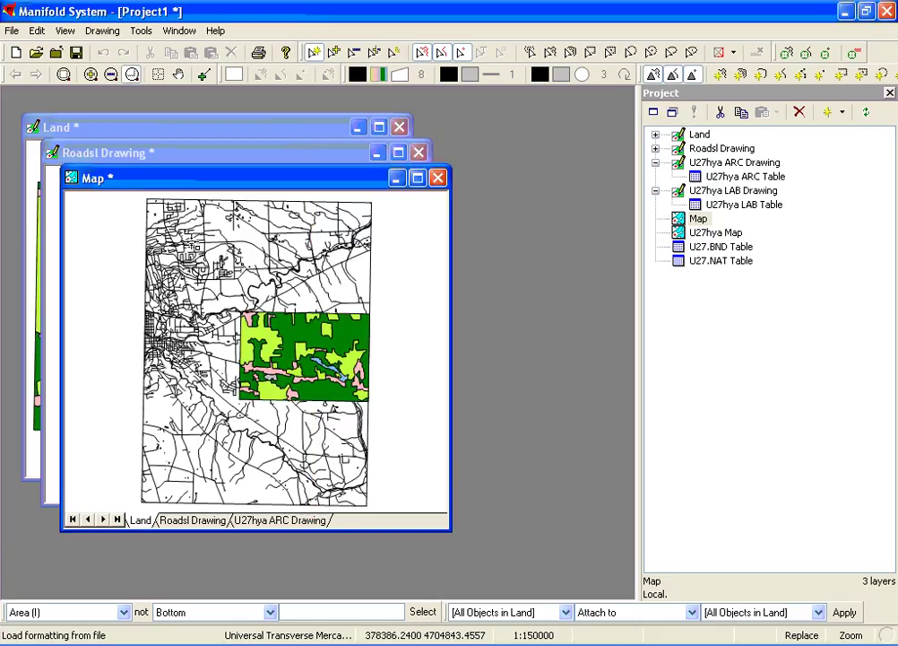
{"action": "left_click_drag", "start_coordinate": [221, 285], "coordinate": [387, 422]}
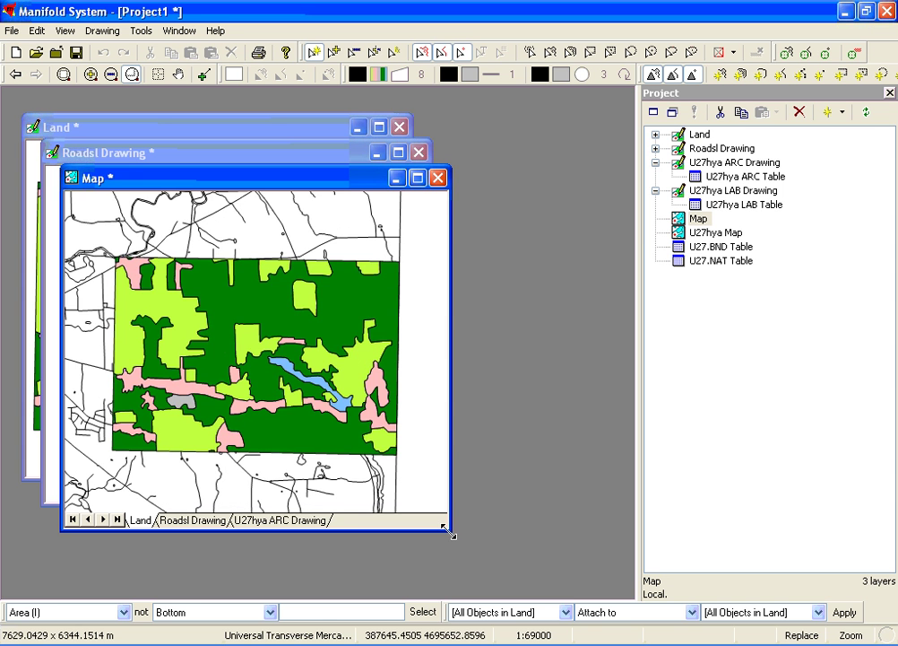
{"action": "left_click_drag", "start_coordinate": [449, 532], "coordinate": [614, 589]}
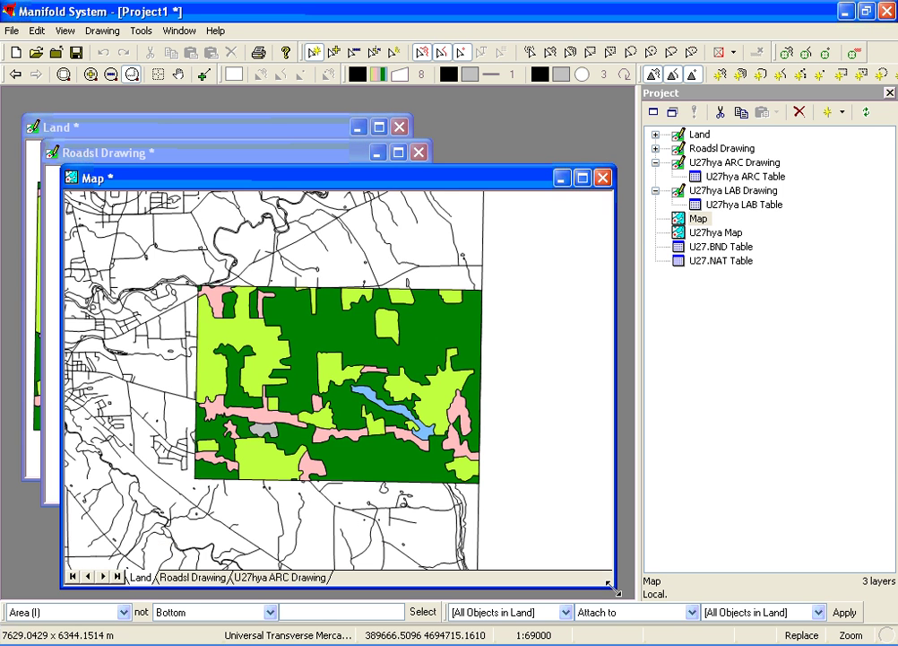
{"action": "left_click", "coordinate": [392, 165]}
{"action": "left_click", "coordinate": [450, 176]}
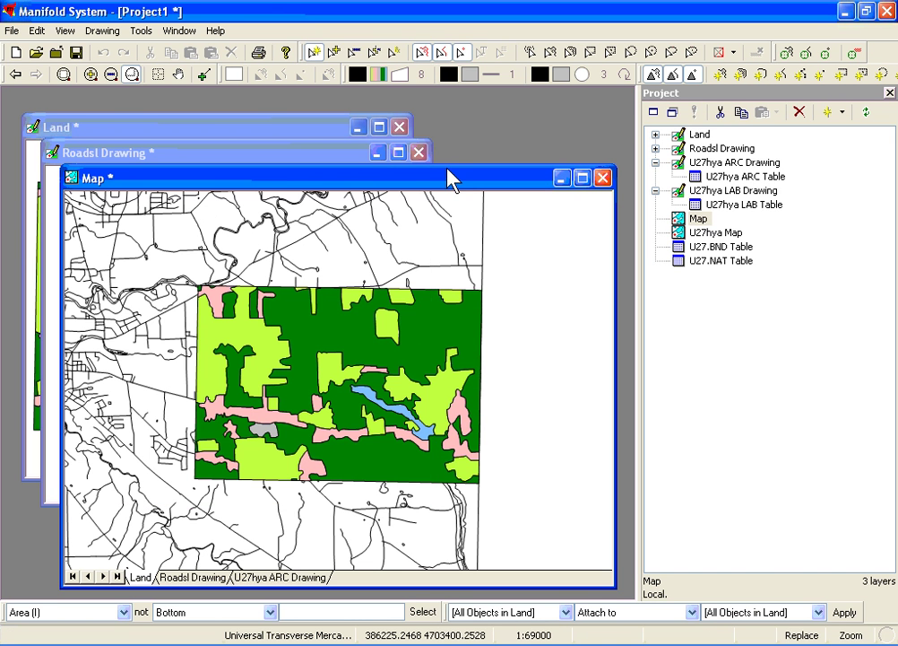
{"action": "left_click_drag", "start_coordinate": [446, 167], "coordinate": [445, 104]}
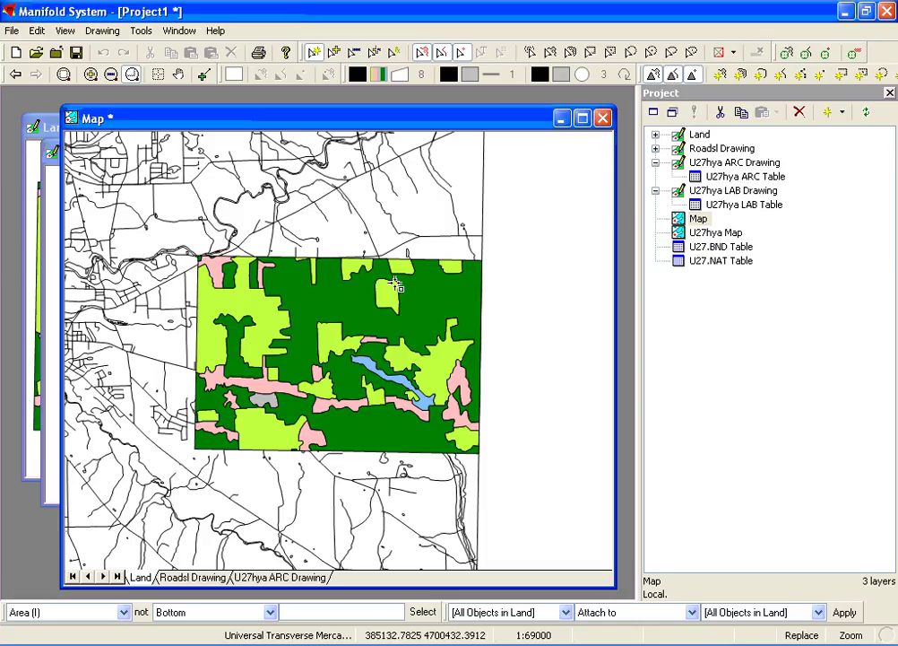
- Clip all Roadsl Drawing objects to the Land area with Clip with (Intersect)
{"action": "left_click", "coordinate": [198, 579]}
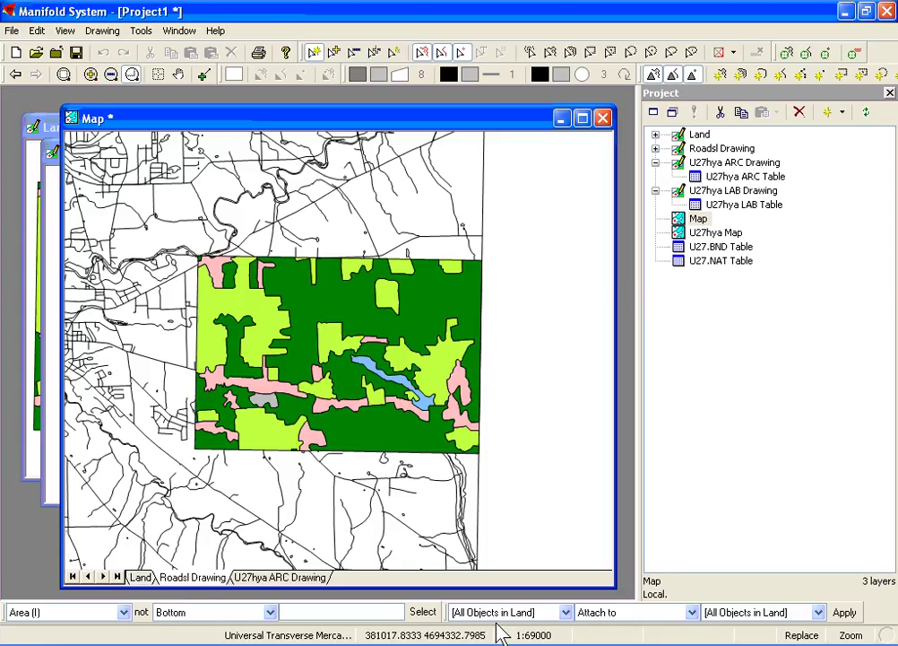
{"action": "left_click", "coordinate": [566, 613]}
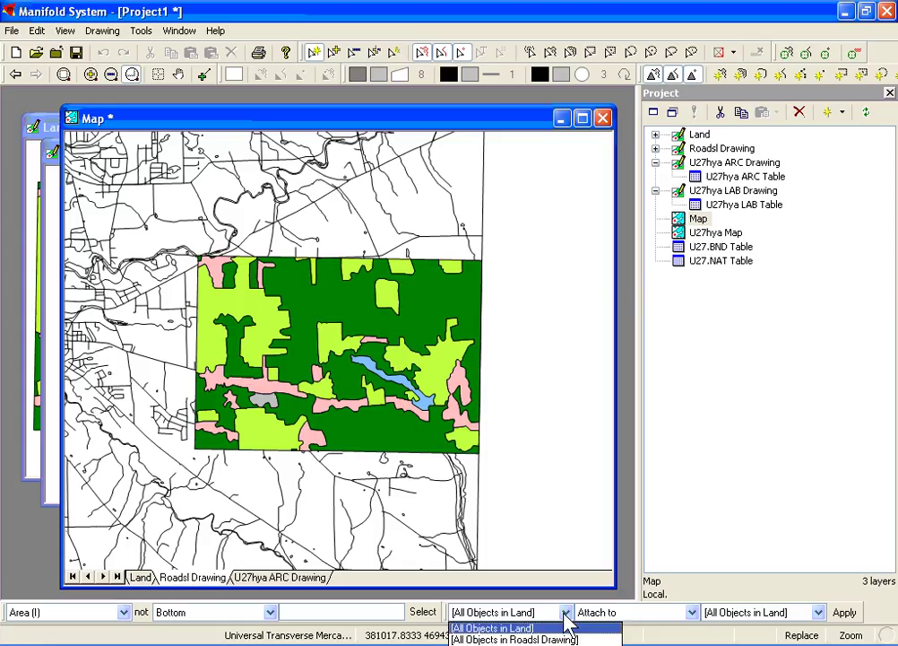
{"action": "left_click", "coordinate": [570, 640]}
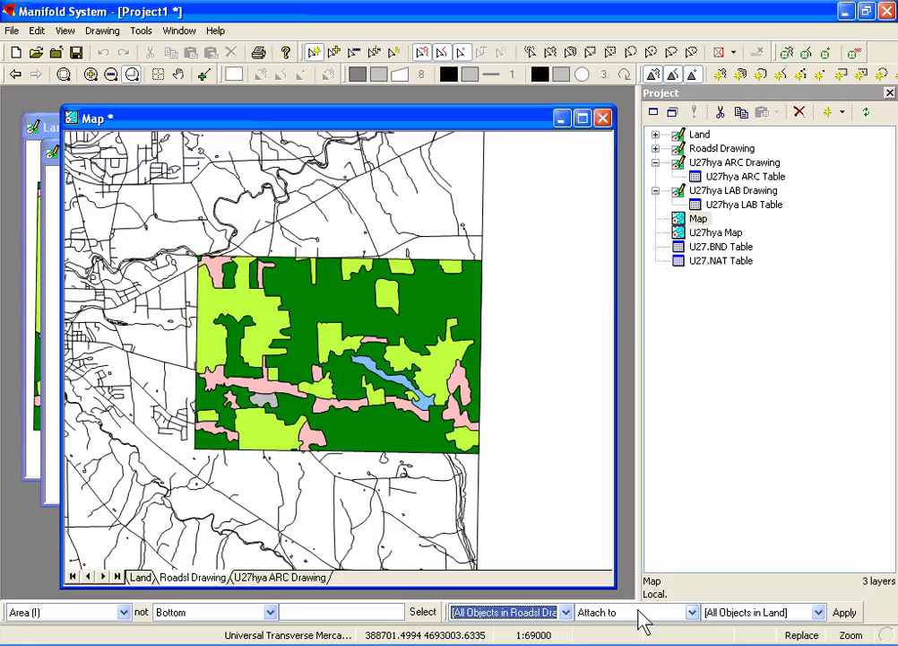
{"action": "left_click", "coordinate": [641, 616]}
{"action": "key", "text": "c"}
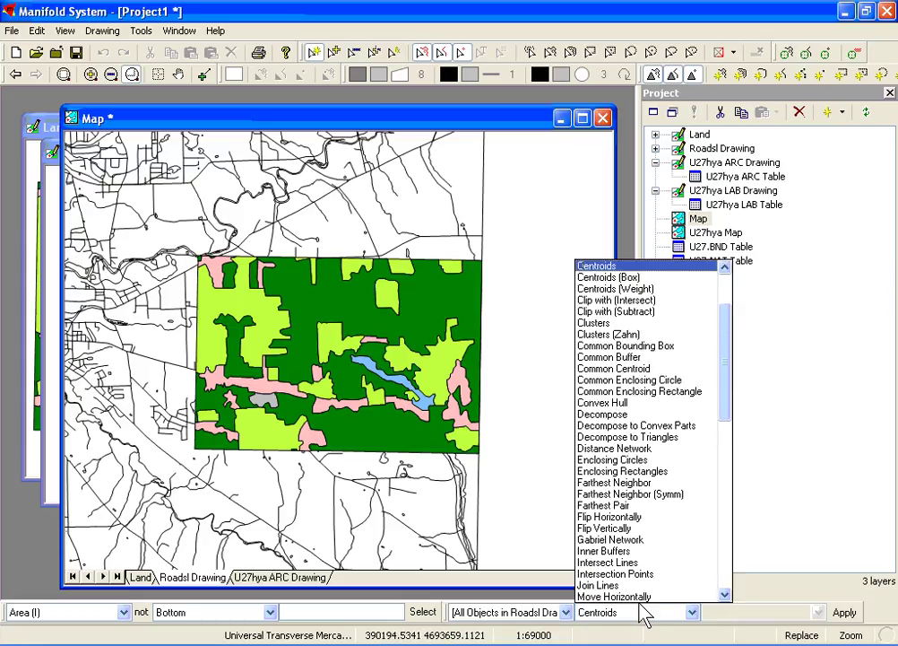
{"action": "left_click", "coordinate": [623, 304]}
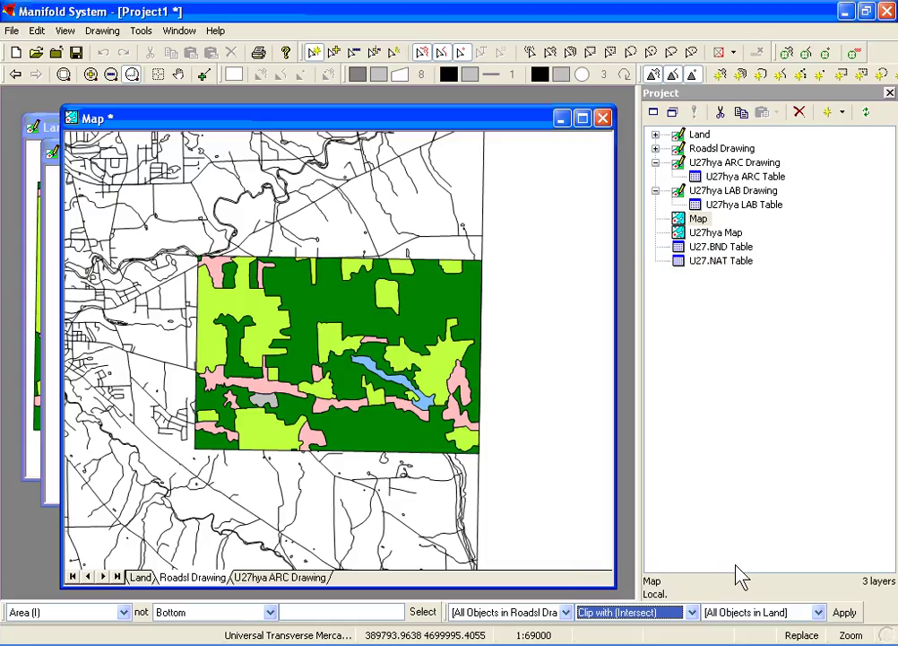
{"action": "left_click", "coordinate": [845, 613]}
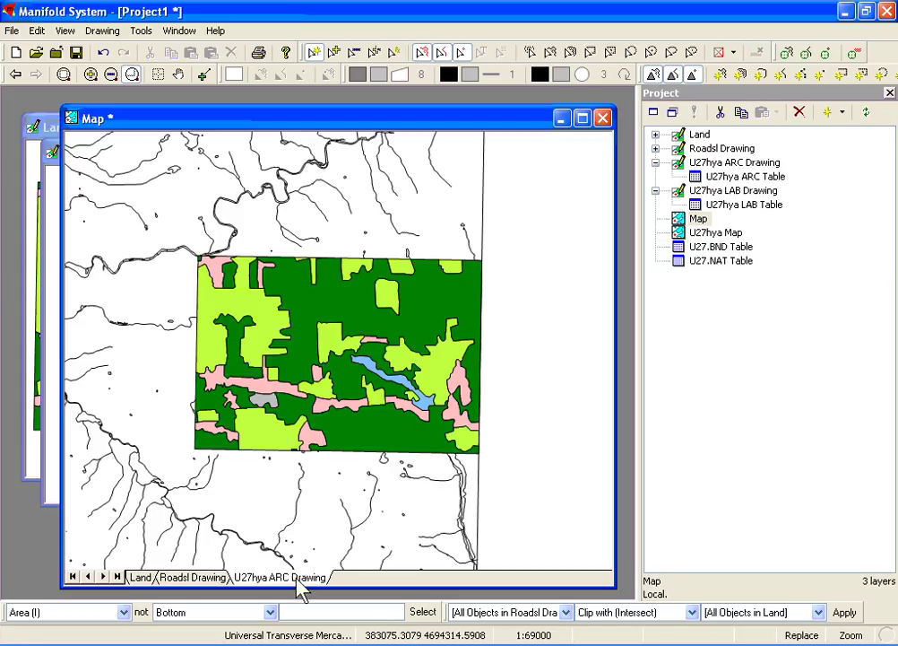
- Clip all U27hya ARC Drawing objects to the Land area the same way
{"action": "left_click", "coordinate": [566, 612]}
{"action": "left_click", "coordinate": [572, 576]}
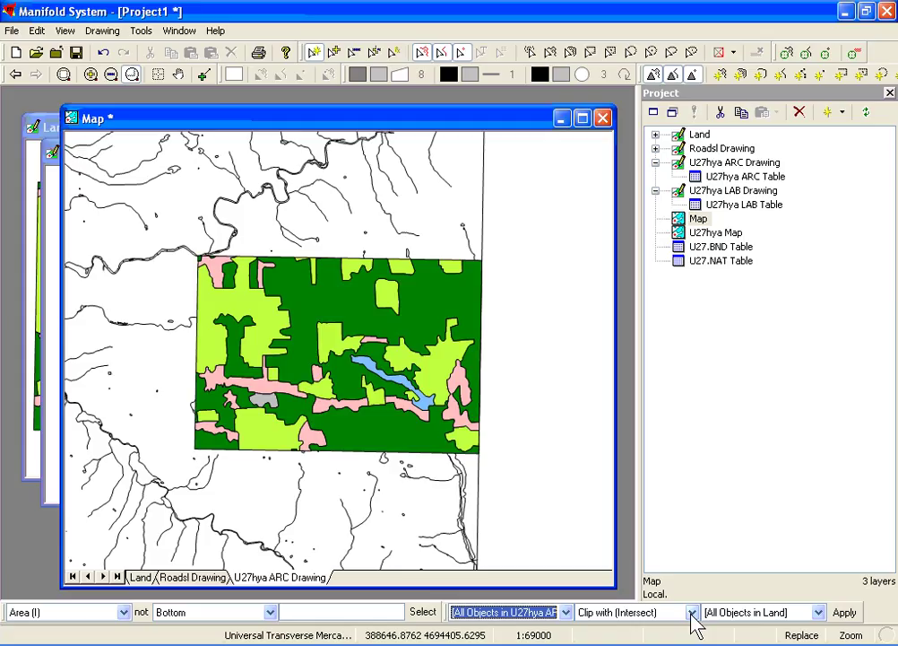
{"action": "left_click", "coordinate": [842, 612]}
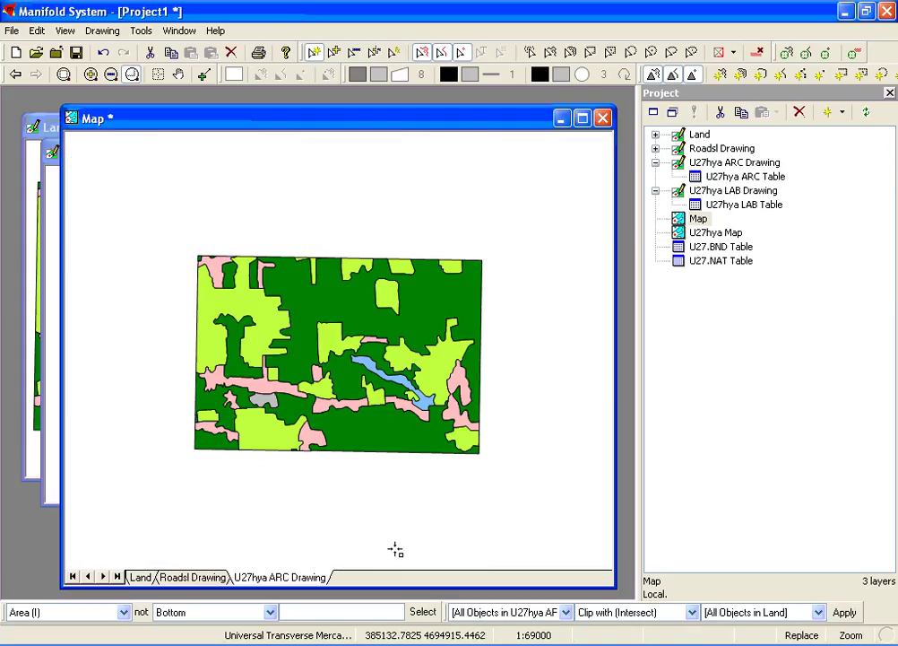
- Move Land beneath the line layers and colour the U27hya ARC Drawing lines blue
{"action": "left_click", "coordinate": [143, 583]}
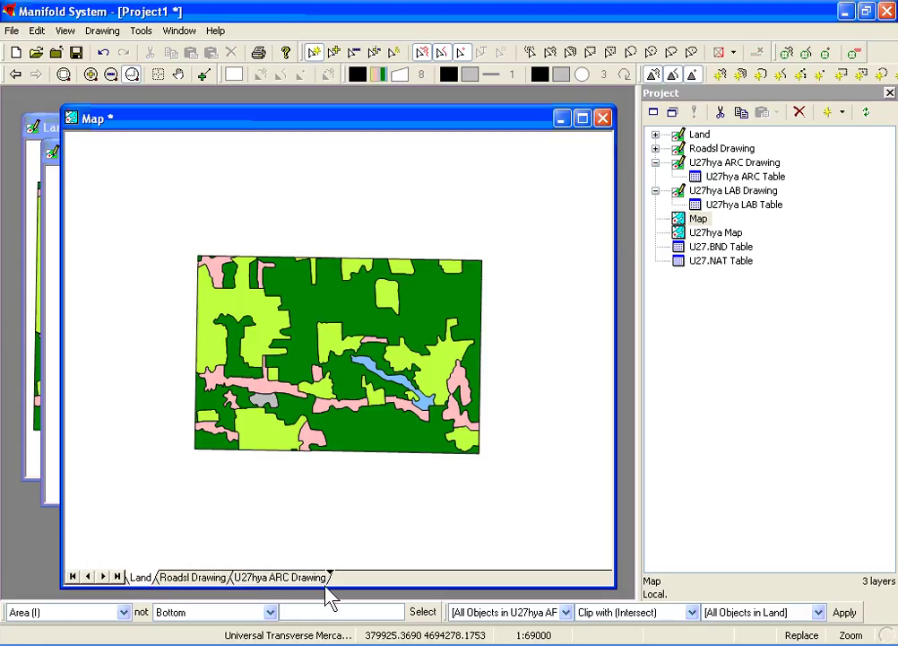
{"action": "left_click_drag", "start_coordinate": [329, 586], "coordinate": [330, 587]}
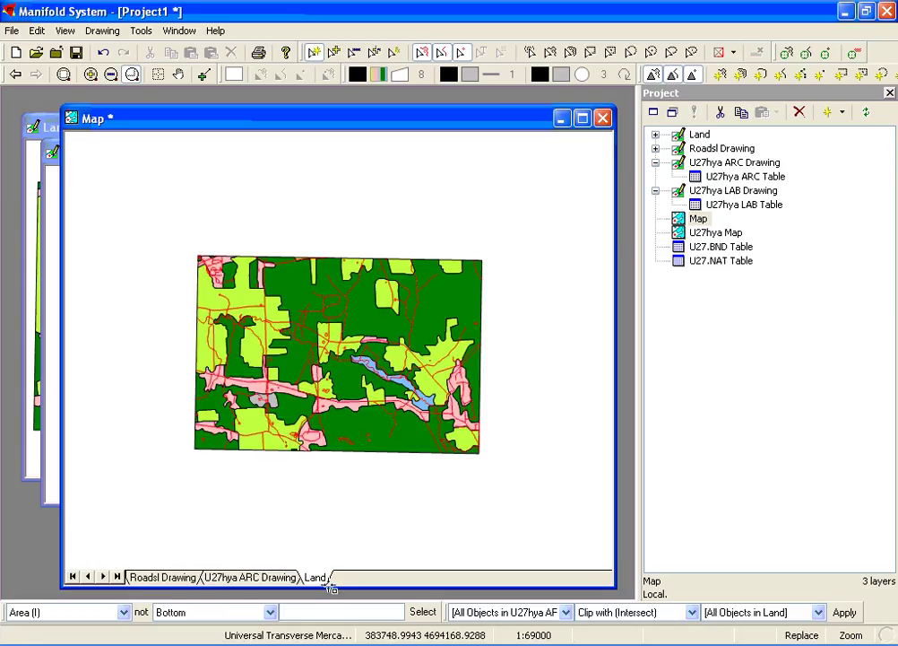
{"action": "left_click", "coordinate": [261, 583]}
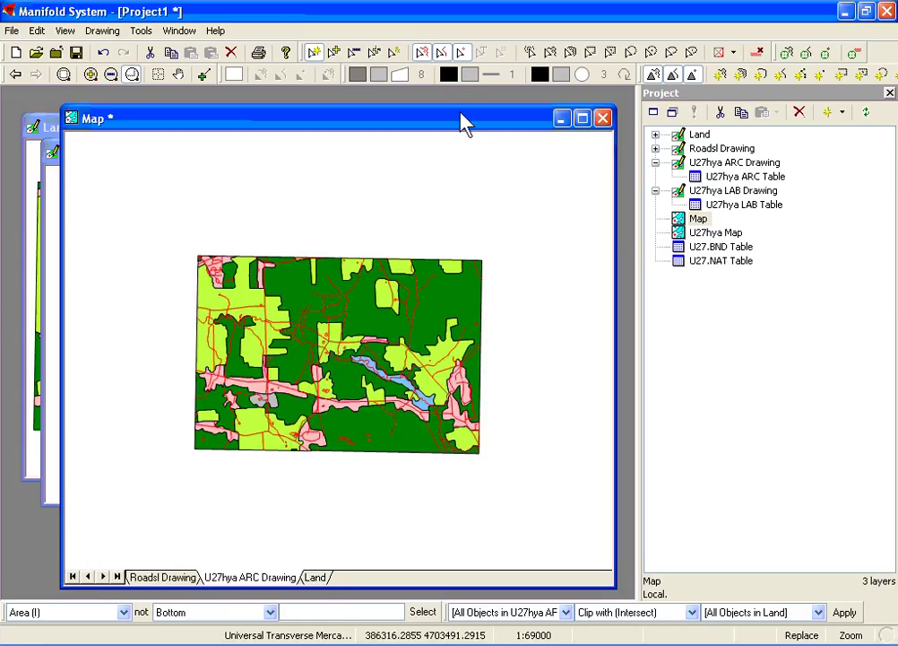
{"action": "left_click", "coordinate": [453, 76]}
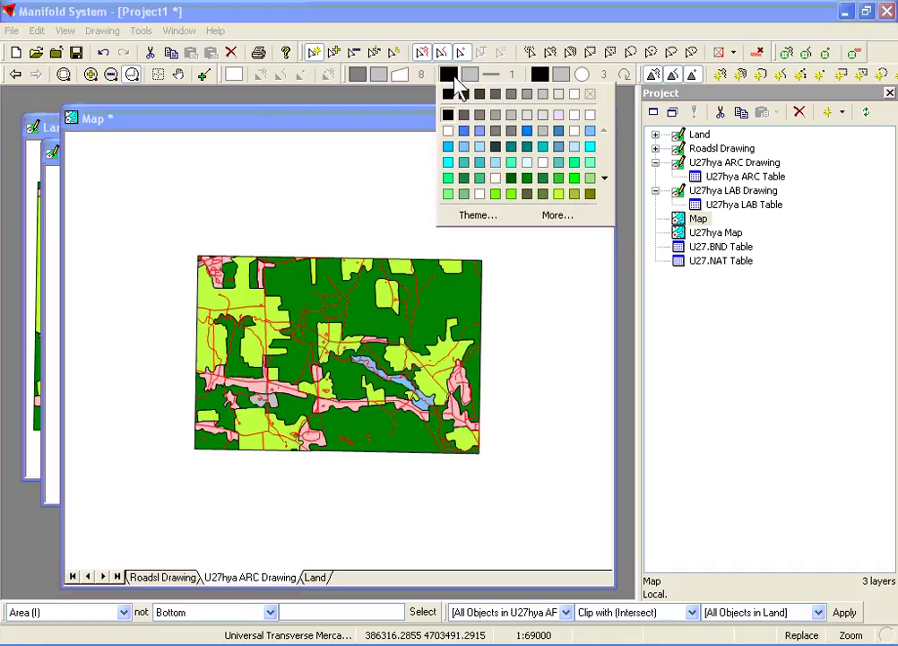
{"action": "left_click", "coordinate": [462, 131]}
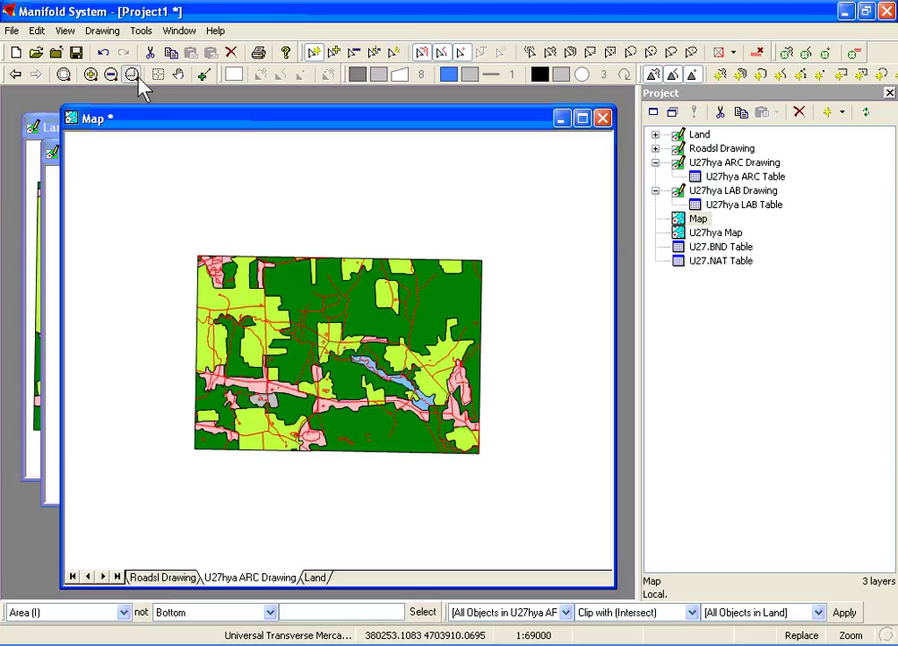
{"action": "left_click", "coordinate": [208, 185]}
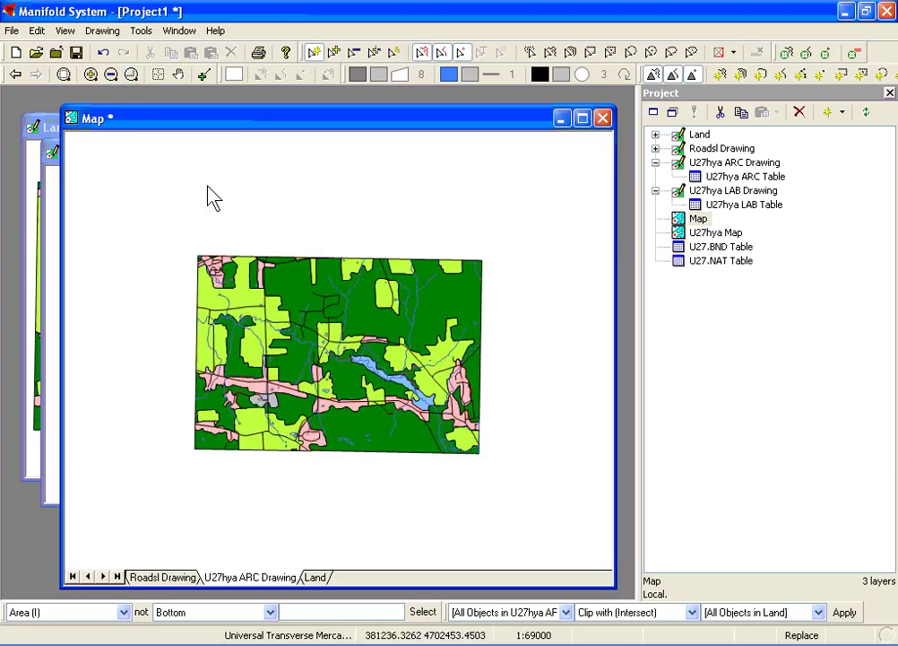
- Zoom in on the land cover area and select Map in the project pane
{"action": "left_click", "coordinate": [132, 74]}
{"action": "left_click_drag", "start_coordinate": [174, 221], "coordinate": [488, 478]}
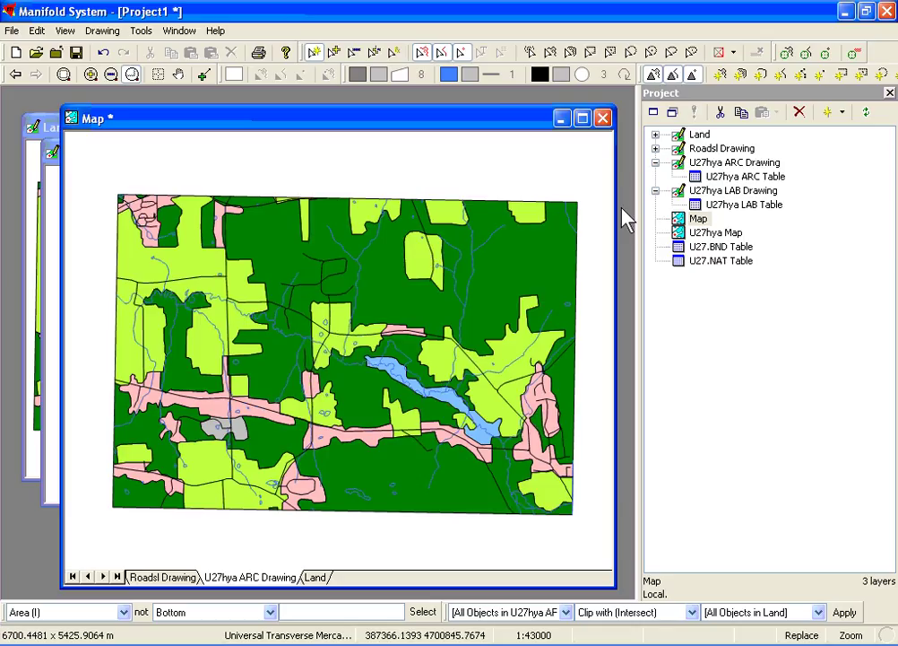
{"action": "left_click_drag", "start_coordinate": [673, 220], "coordinate": [682, 229]}
{"action": "left_click", "coordinate": [683, 224]}
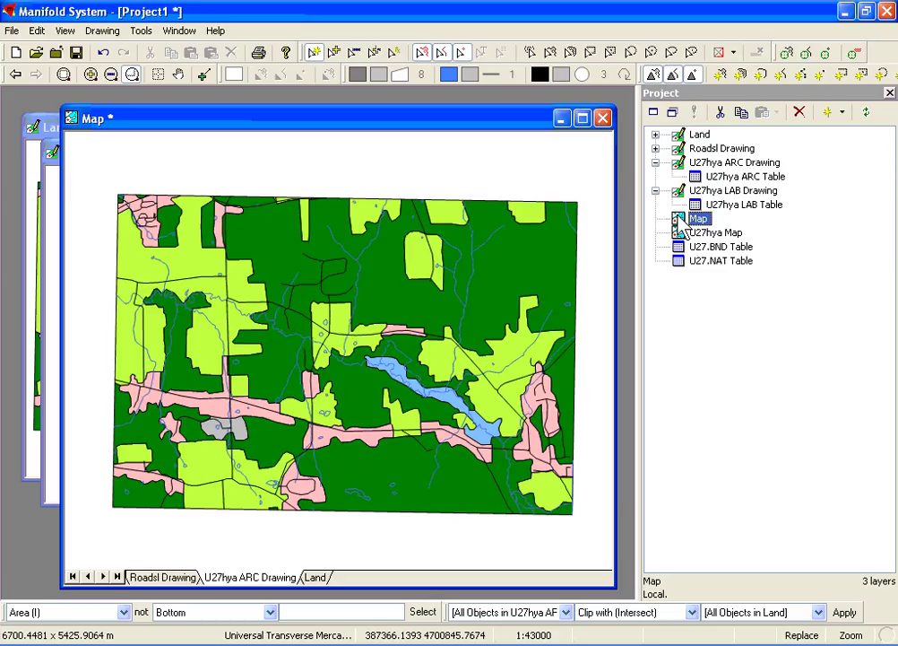
- Create a new Layout component based on Map and open it in its own window
{"action": "right_click", "coordinate": [684, 223]}
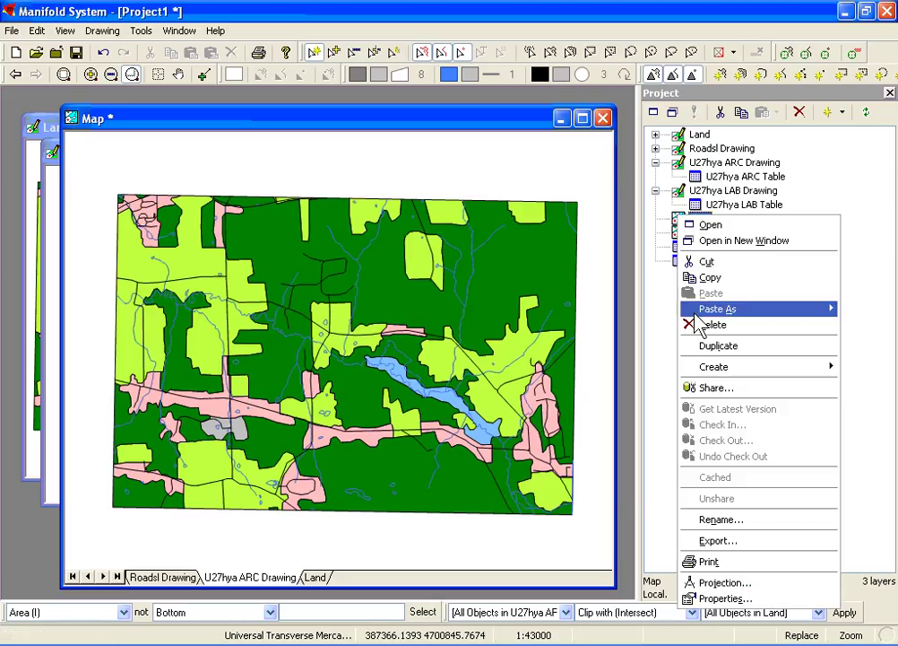
{"action": "mouse_move", "coordinate": [708, 370]}
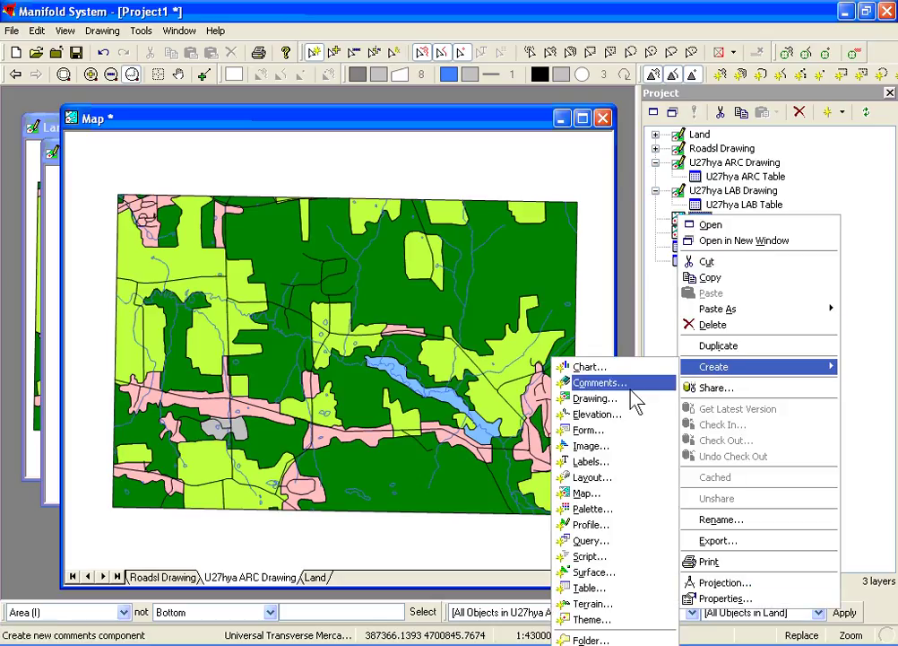
{"action": "left_click", "coordinate": [616, 480]}
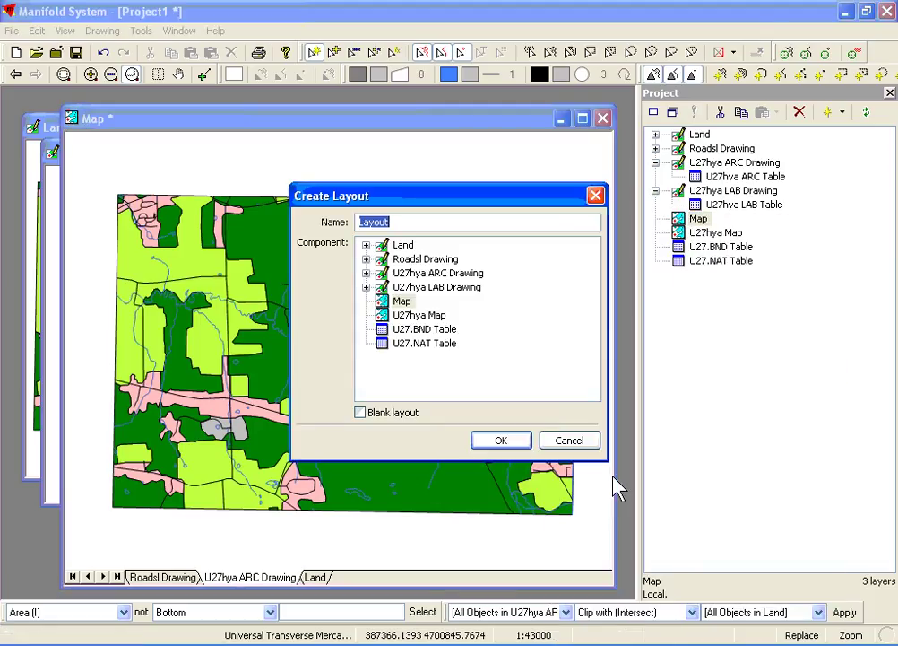
{"action": "left_click", "coordinate": [381, 303]}
{"action": "left_click", "coordinate": [488, 442]}
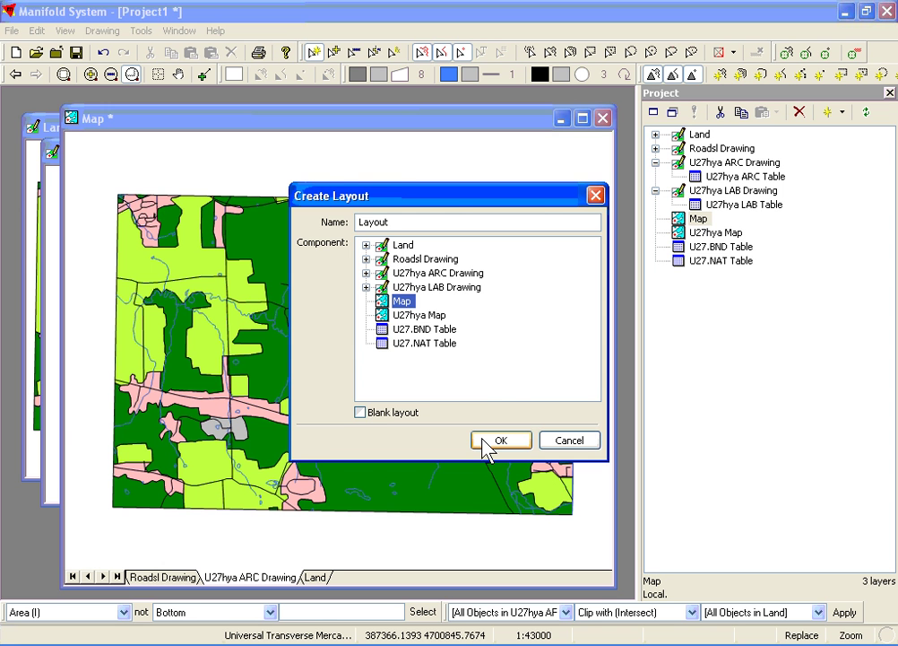
{"action": "left_click", "coordinate": [491, 441]}
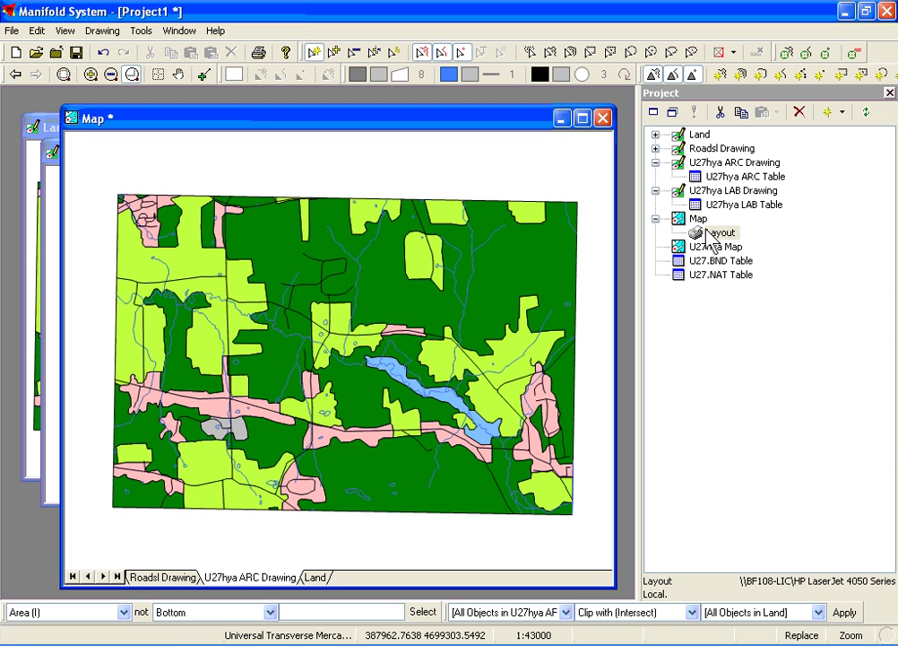
{"action": "double_click", "coordinate": [708, 234]}
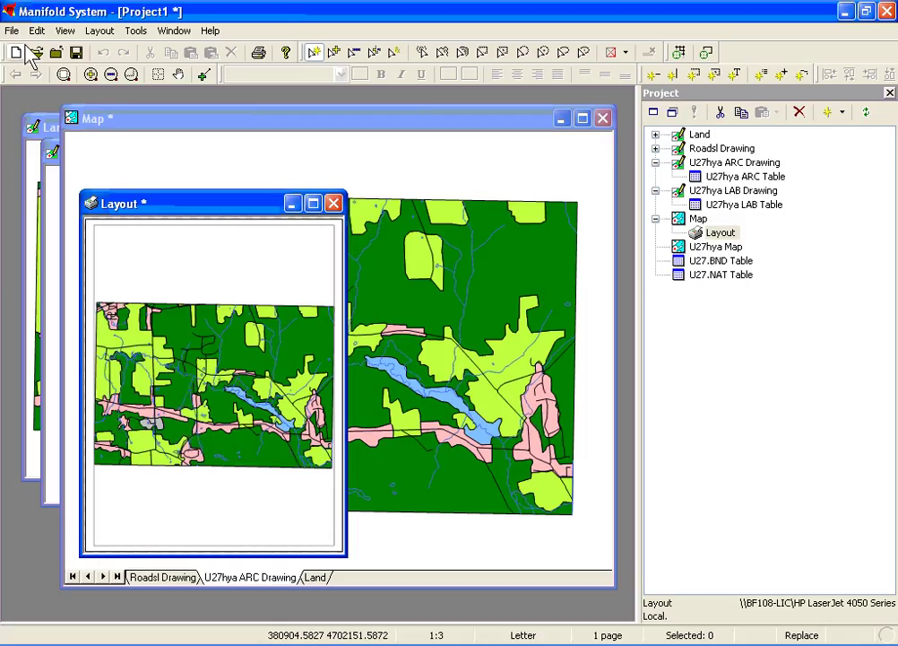
- Set the layout page to Landscape orientation in Page Setup
{"action": "left_click", "coordinate": [11, 31]}
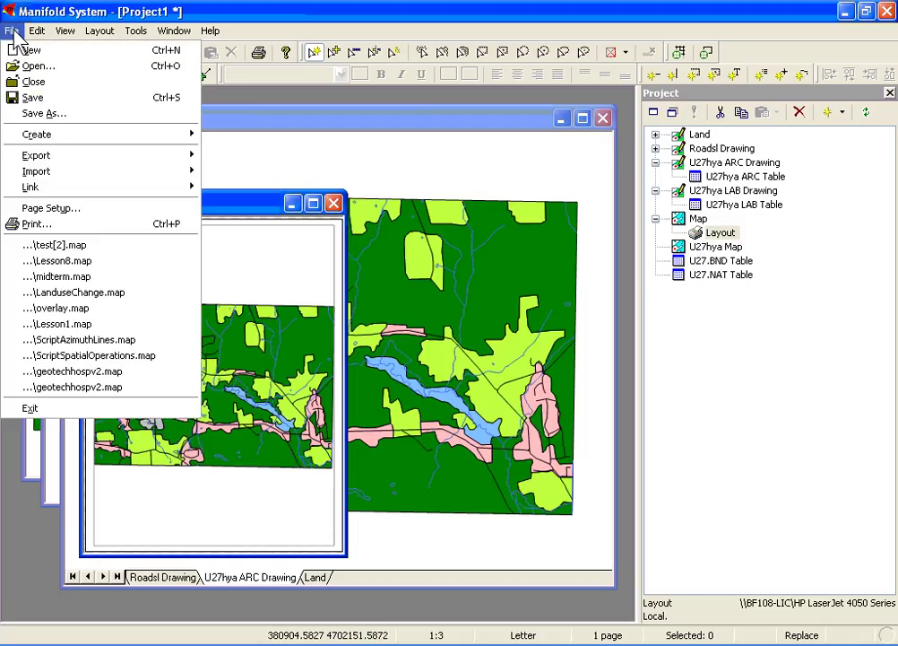
{"action": "left_click", "coordinate": [35, 208]}
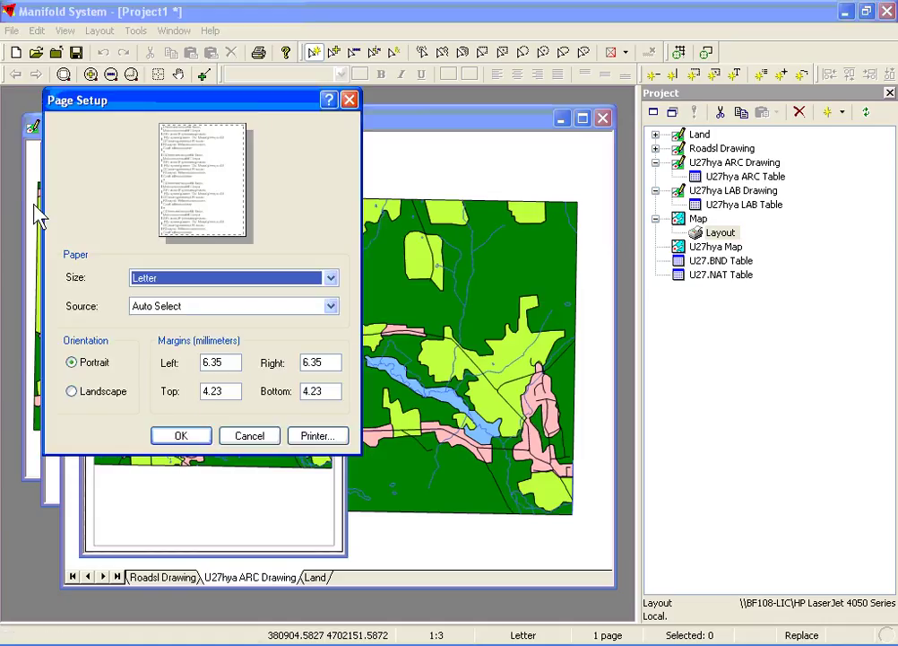
{"action": "left_click", "coordinate": [75, 392]}
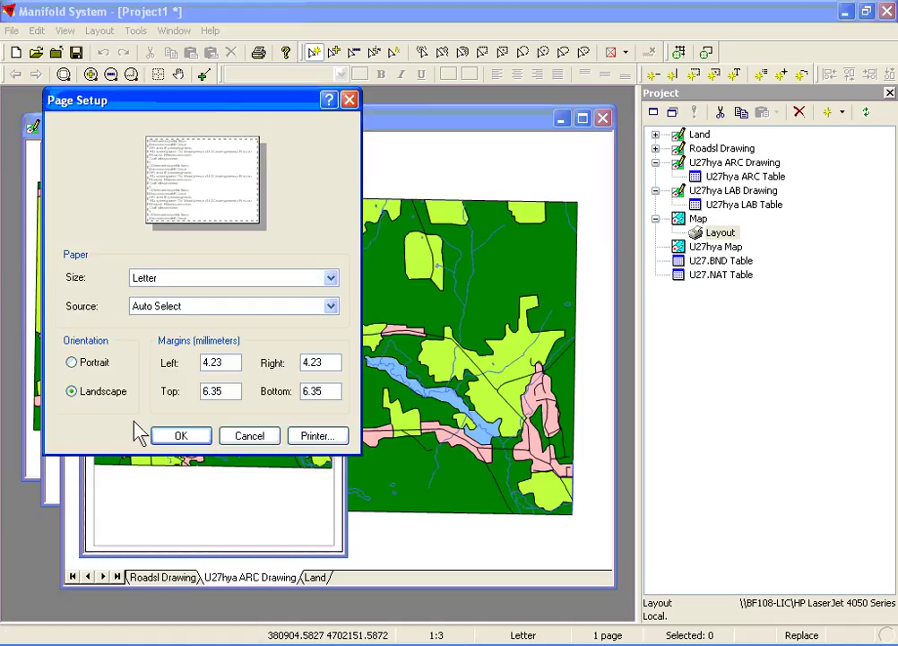
{"action": "left_click", "coordinate": [170, 435]}
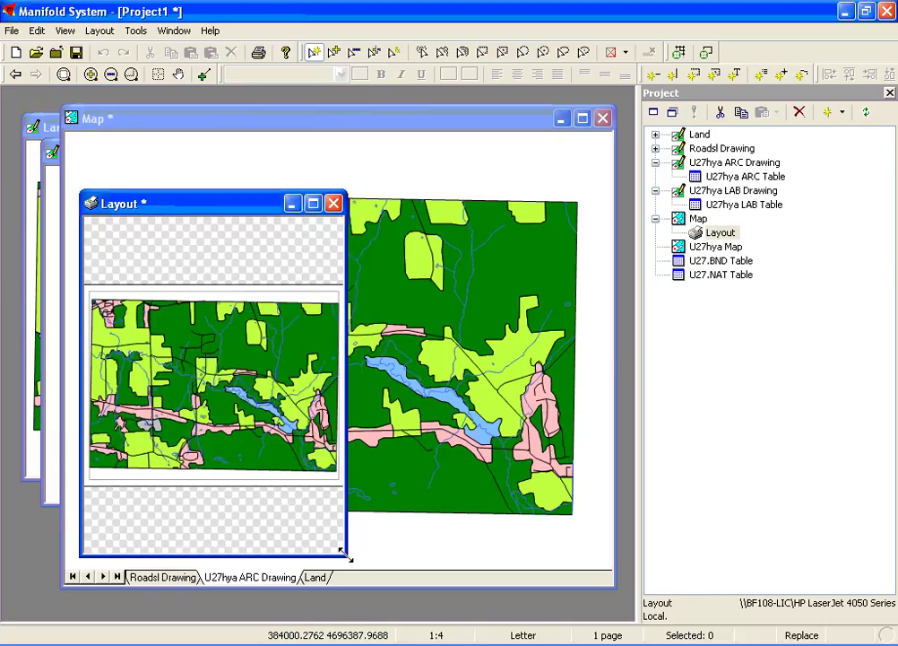
- Enlarge and reposition the Layout window, then zoom so the page fills it
{"action": "left_click_drag", "start_coordinate": [346, 556], "coordinate": [605, 613]}
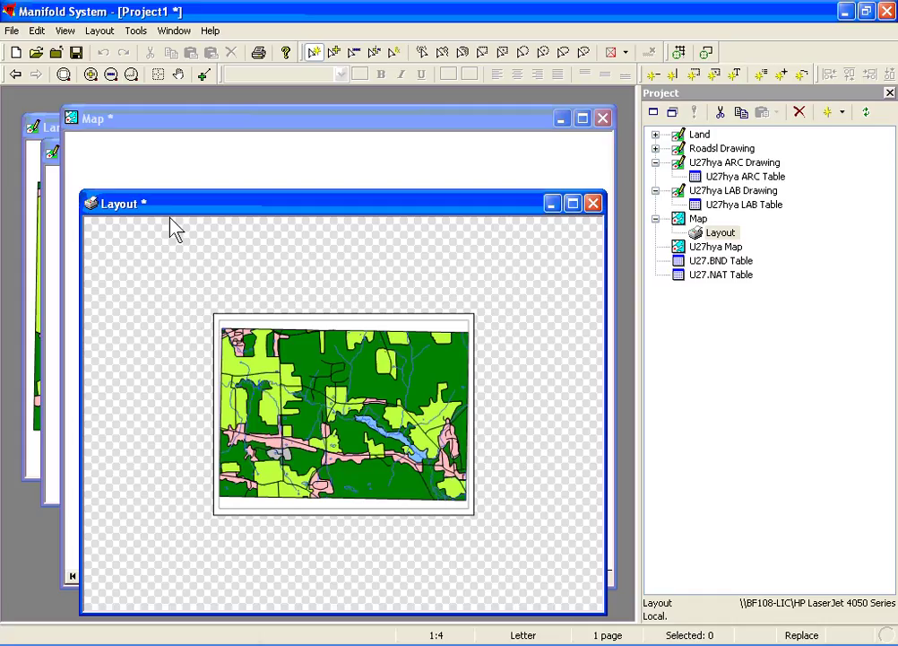
{"action": "left_click_drag", "start_coordinate": [170, 210], "coordinate": [114, 115]}
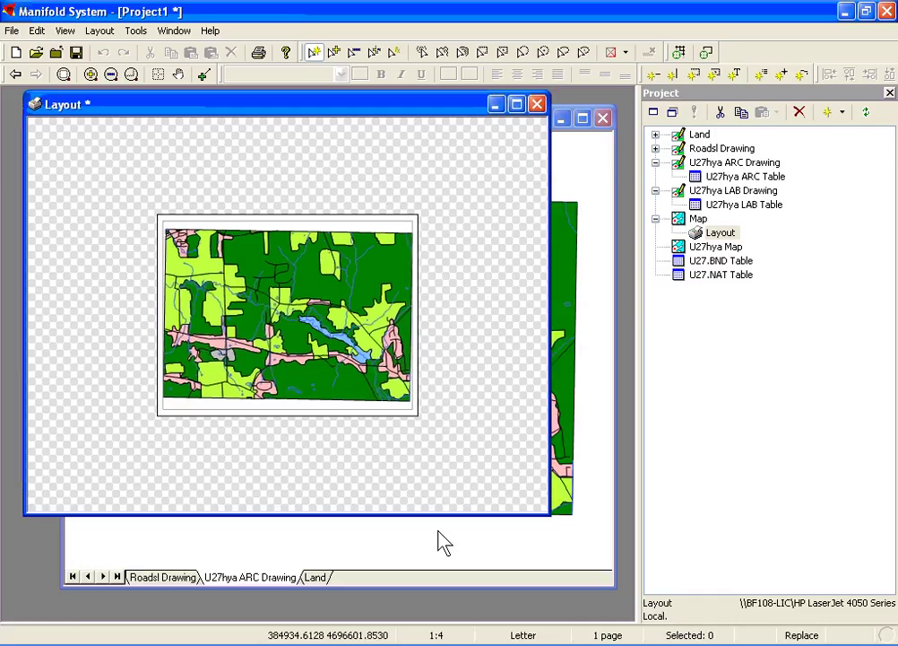
{"action": "left_click_drag", "start_coordinate": [549, 514], "coordinate": [620, 601]}
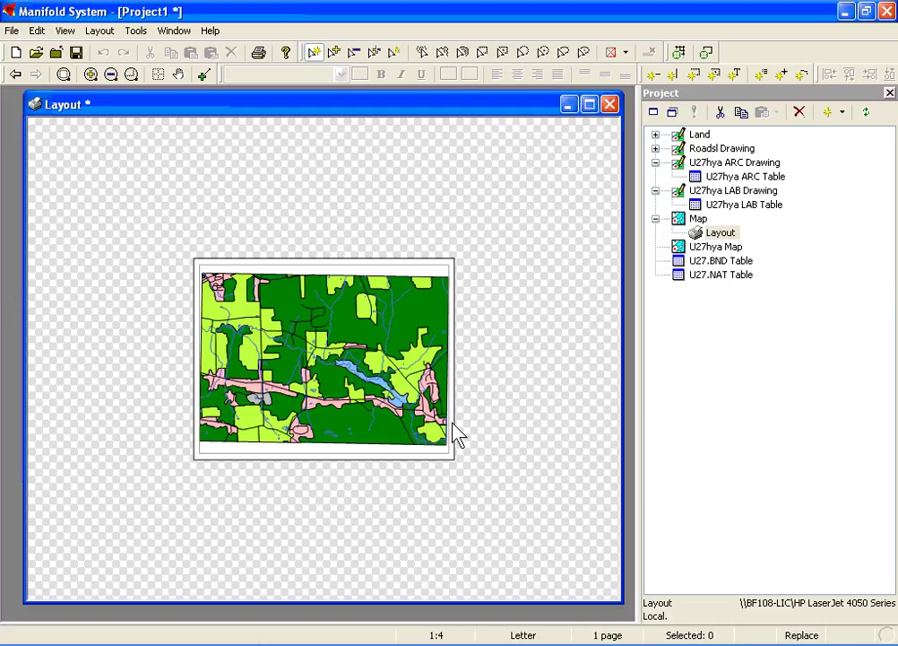
{"action": "left_click", "coordinate": [131, 75]}
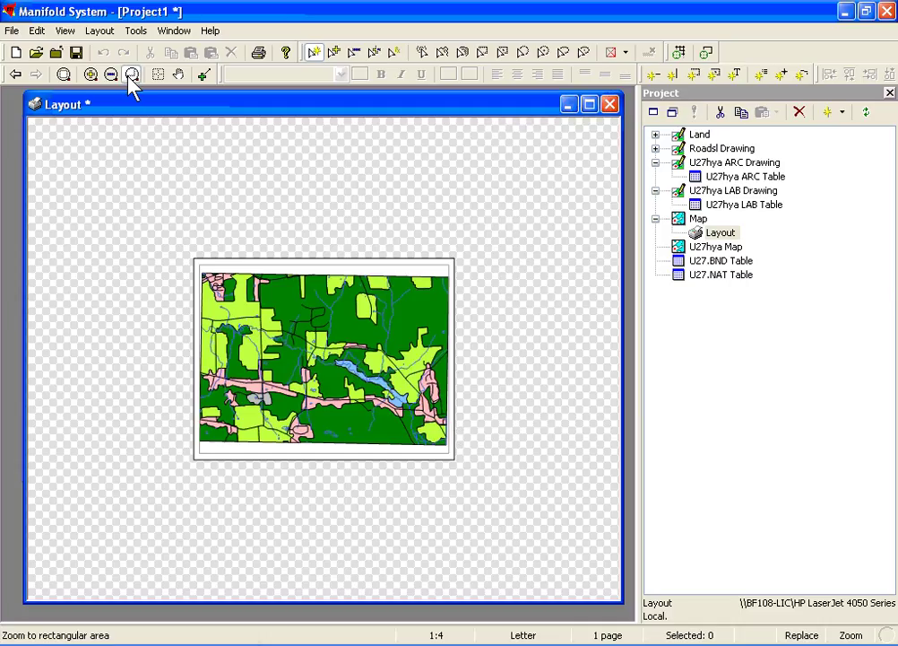
{"action": "left_click_drag", "start_coordinate": [179, 247], "coordinate": [475, 484]}
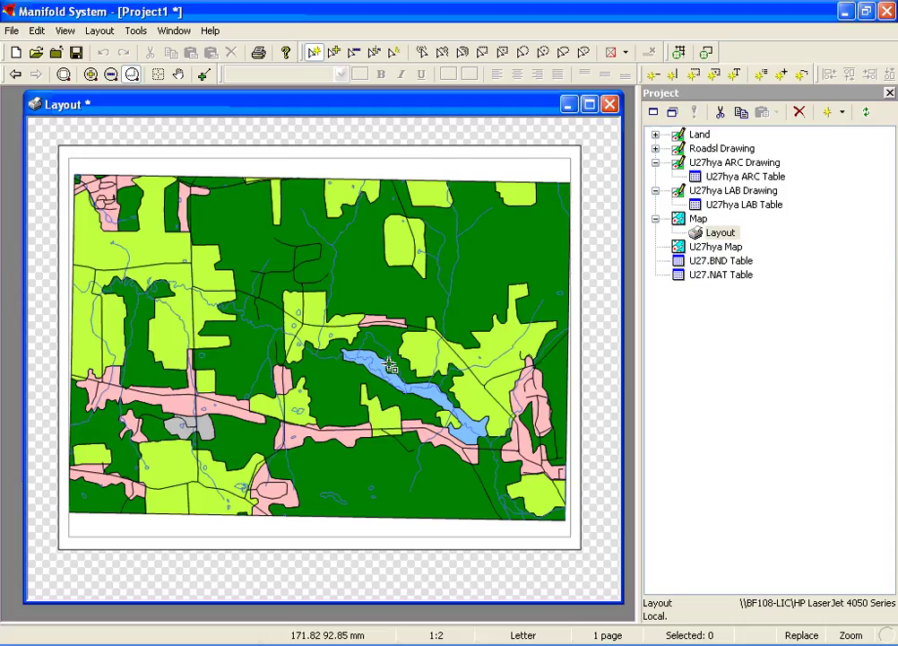
{"action": "key", "text": "Escape"}
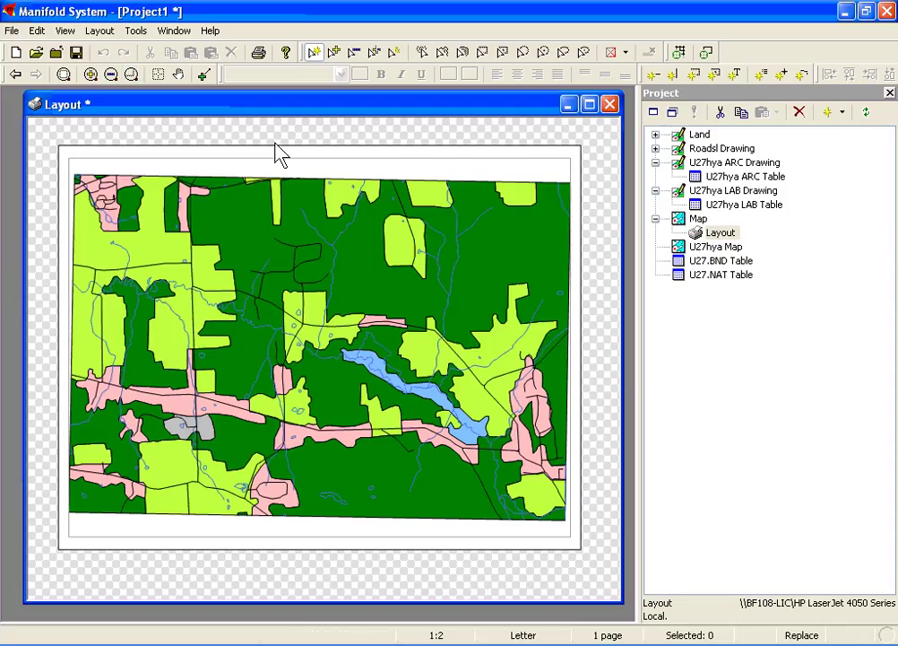
- Shrink the map frame and place it at the page's upper left, leaving blank space right and below
{"action": "left_click", "coordinate": [319, 256]}
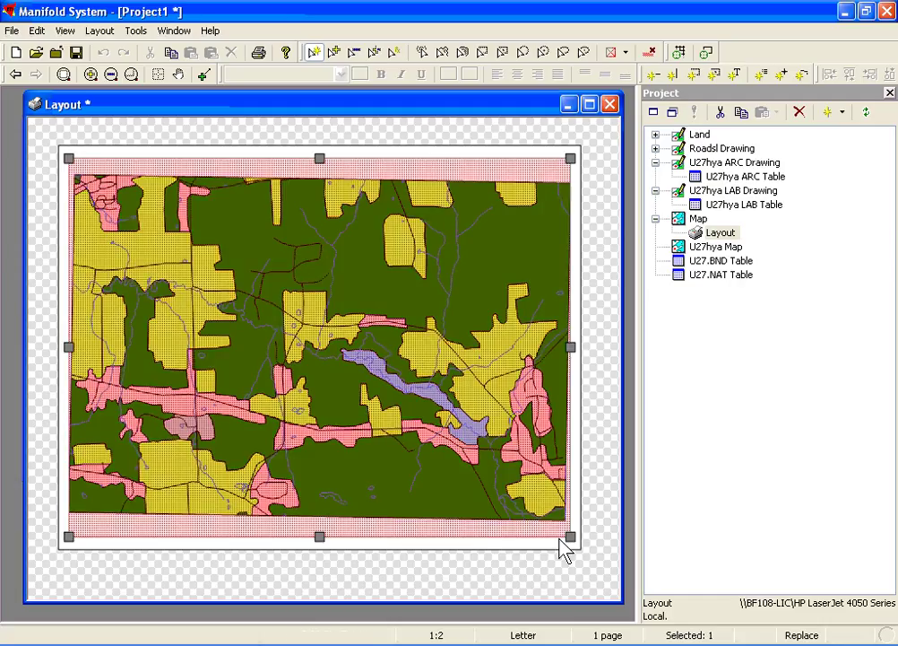
{"action": "left_click_drag", "start_coordinate": [572, 536], "coordinate": [408, 411]}
{"action": "left_click_drag", "start_coordinate": [321, 329], "coordinate": [329, 365]}
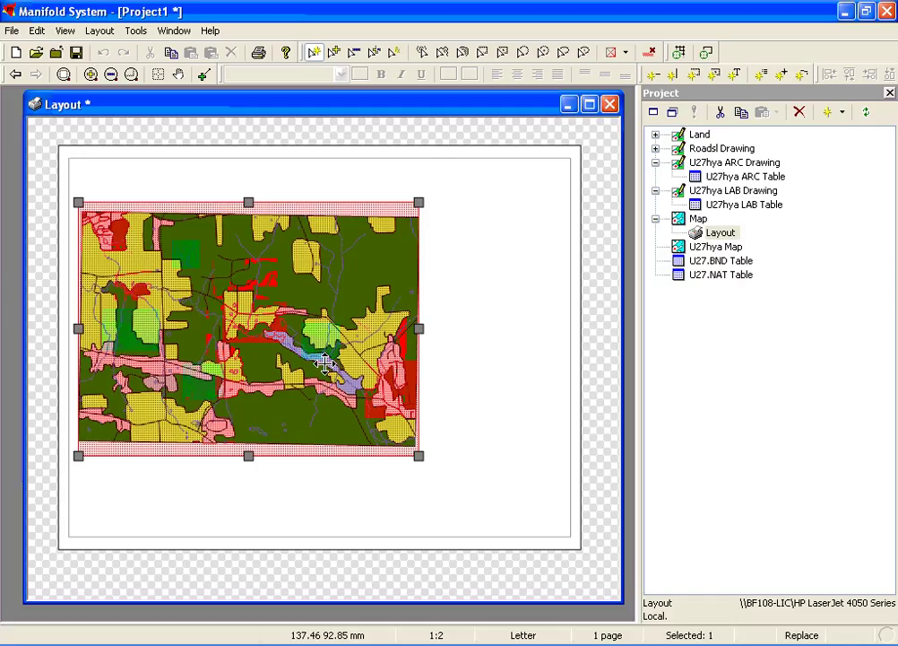
{"action": "left_click", "coordinate": [472, 278]}
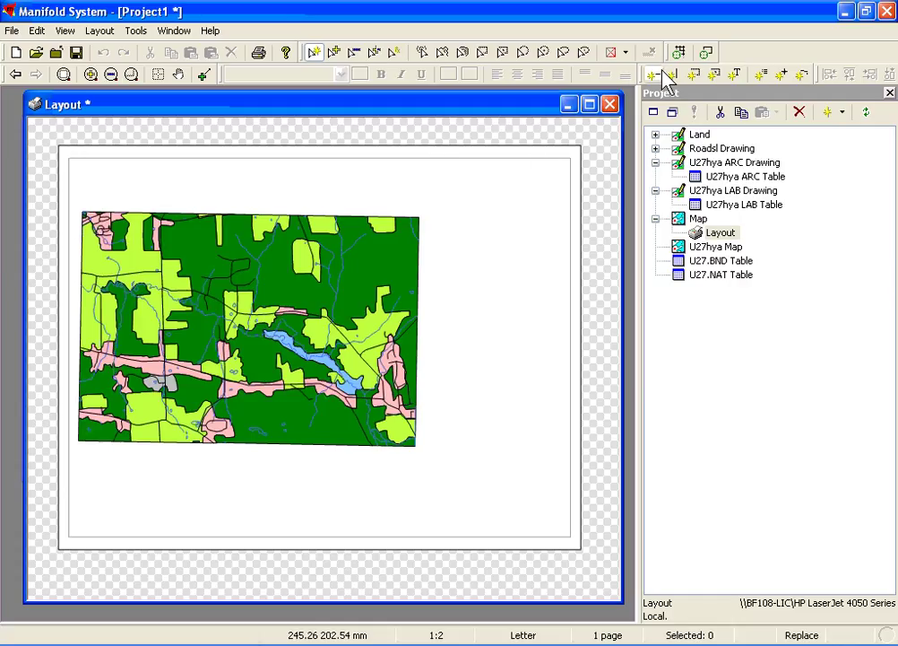
- Insert the text 'Ellis Hollow Land Cover' in a box above the map
{"action": "left_click", "coordinate": [733, 75]}
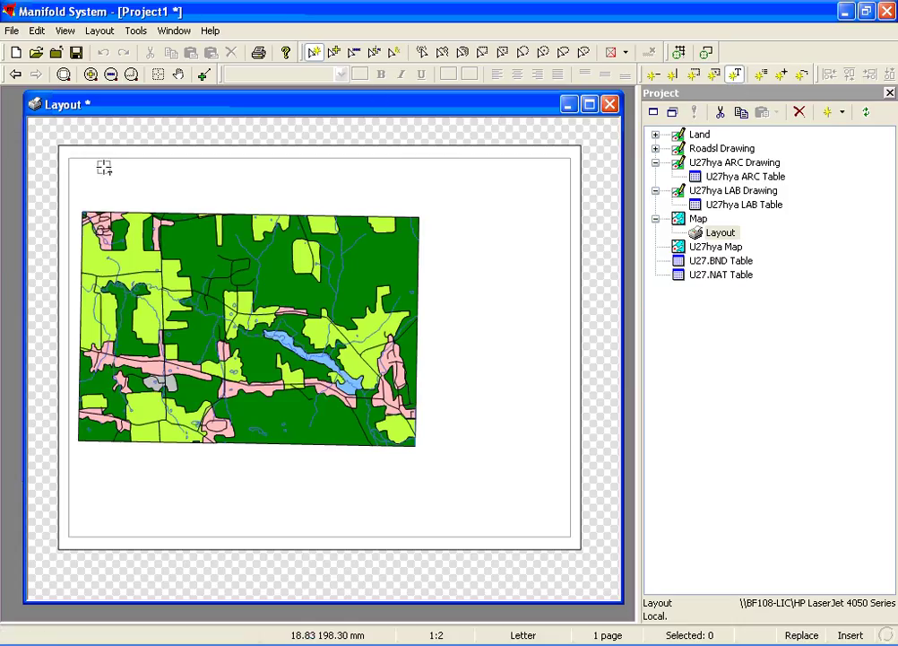
{"action": "left_click_drag", "start_coordinate": [104, 167], "coordinate": [435, 203]}
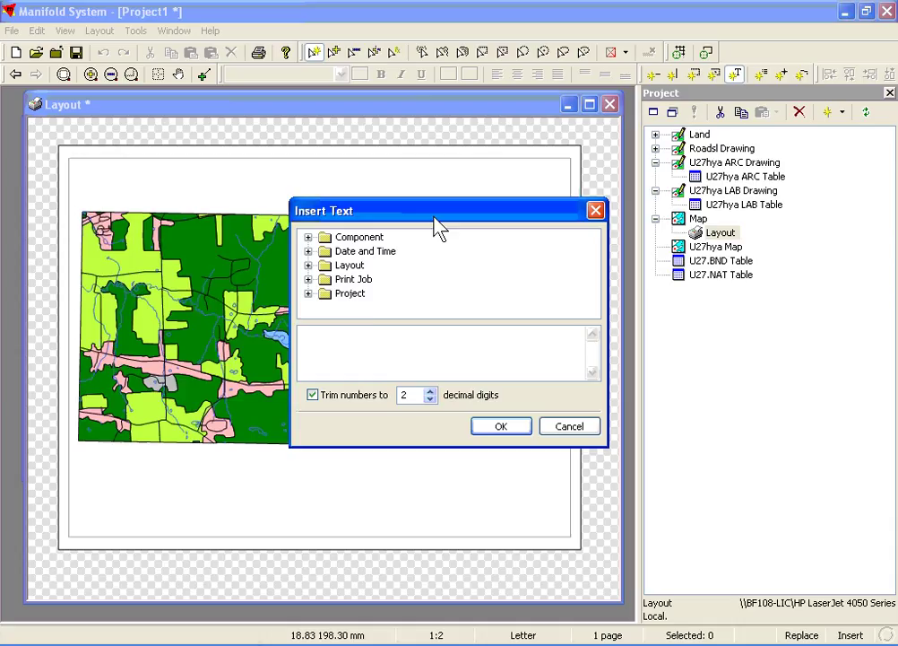
{"action": "type", "text": "Ellis Hollow Land Cover"}
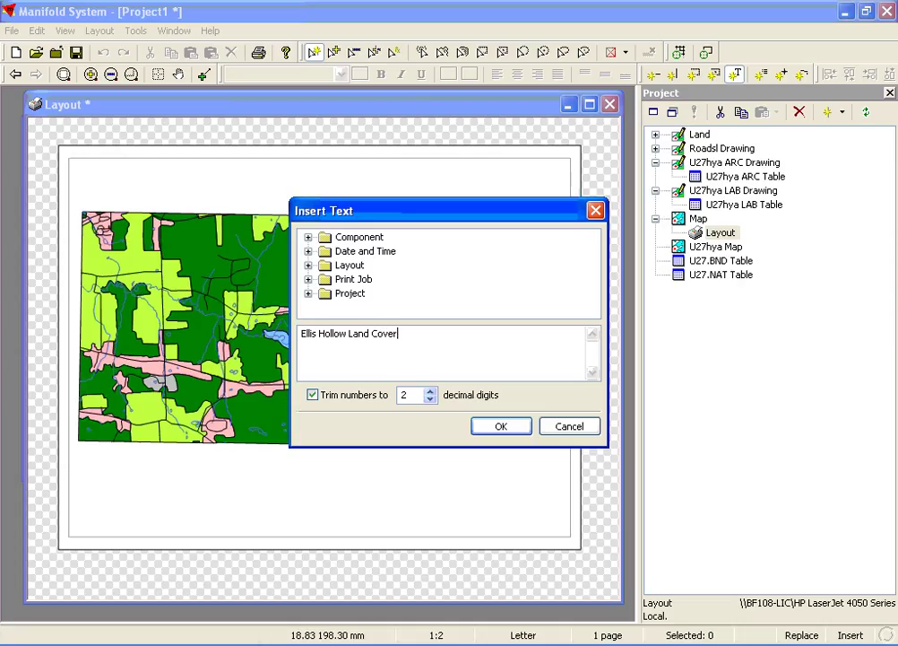
{"action": "left_click", "coordinate": [500, 429]}
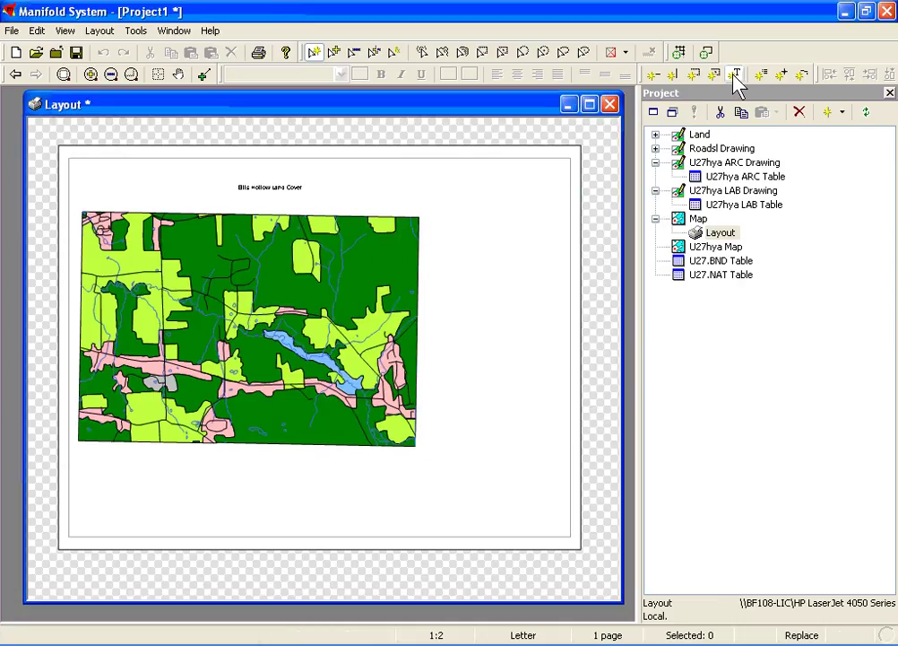
- Format the title as 30-point bold
{"action": "left_click", "coordinate": [301, 195]}
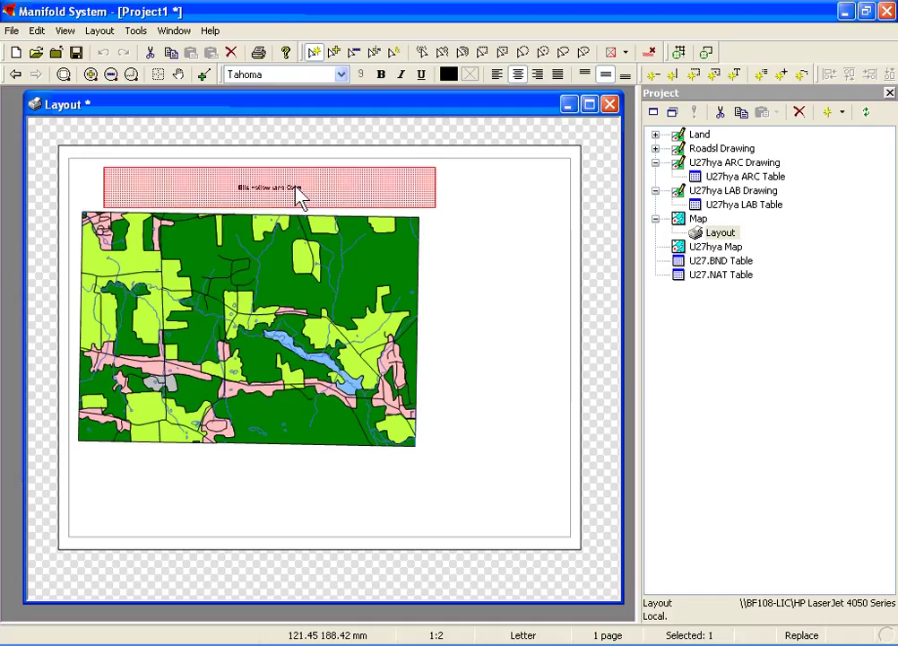
{"action": "left_click", "coordinate": [364, 77]}
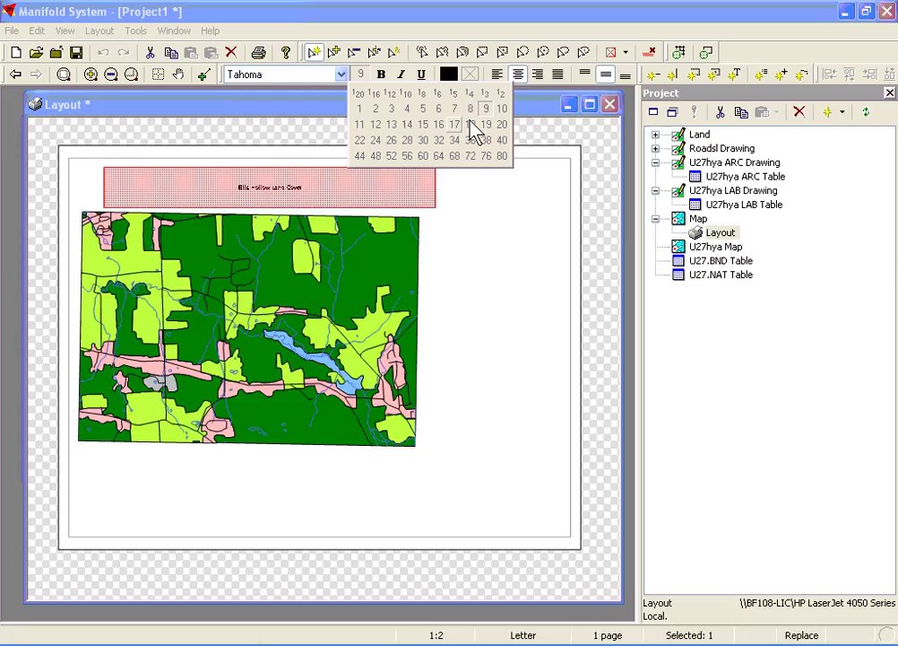
{"action": "left_click", "coordinate": [427, 144]}
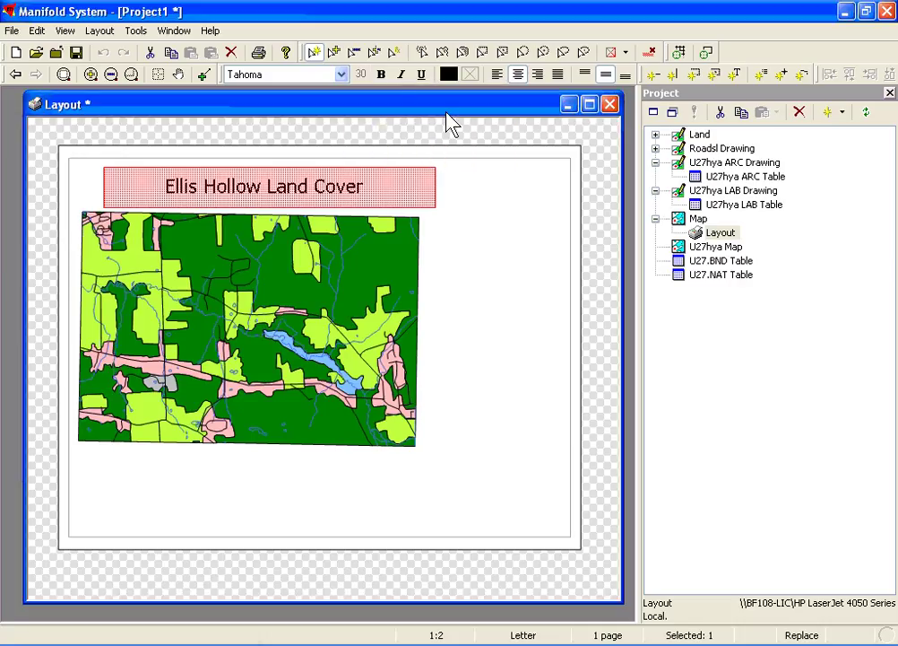
{"action": "left_click", "coordinate": [386, 77]}
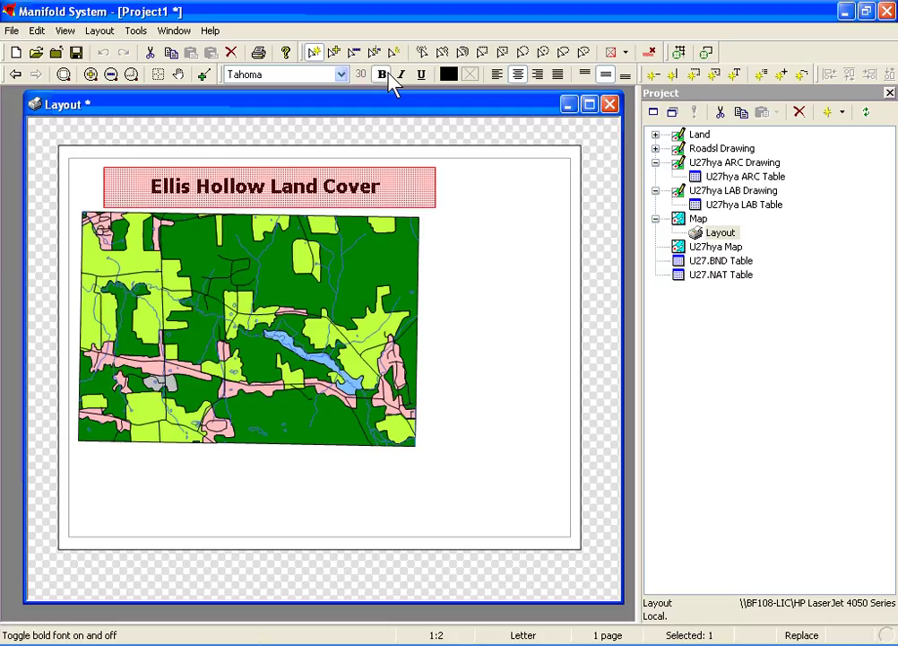
{"action": "left_click", "coordinate": [451, 230]}
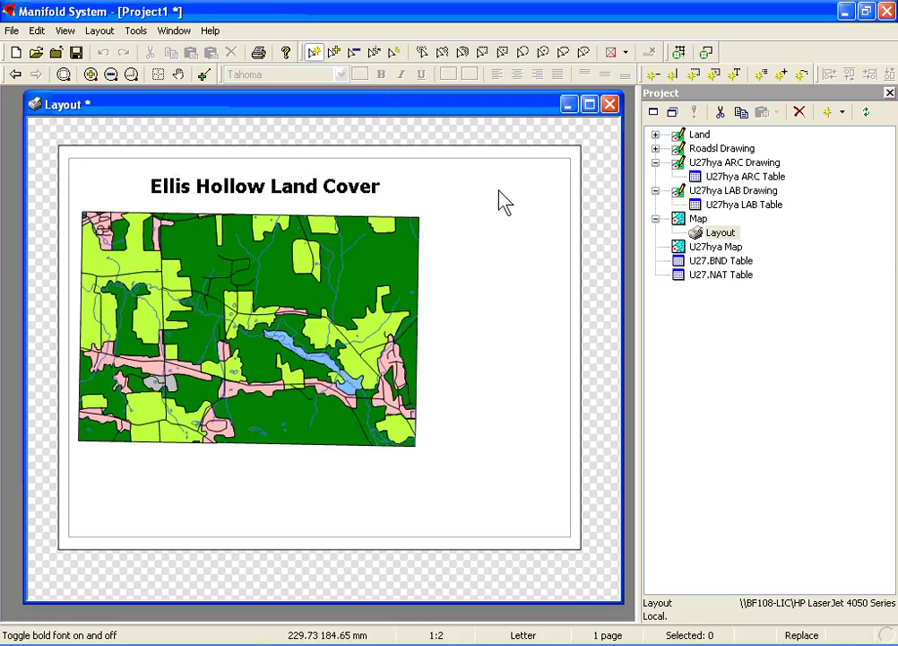
- Draw a legend right of the map and enable Show legend and Customize legend
{"action": "left_click", "coordinate": [760, 75]}
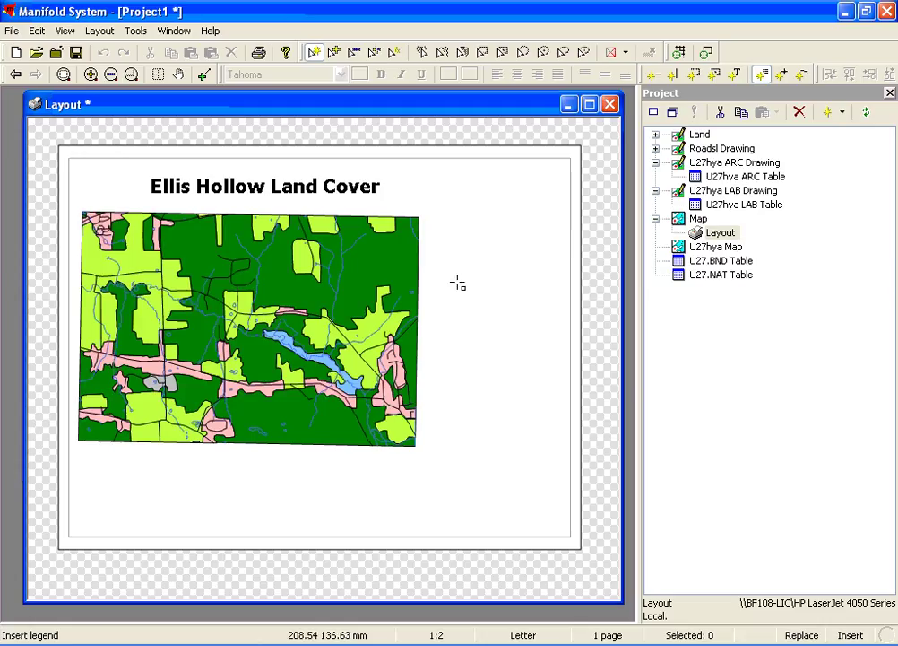
{"action": "left_click_drag", "start_coordinate": [449, 303], "coordinate": [553, 434]}
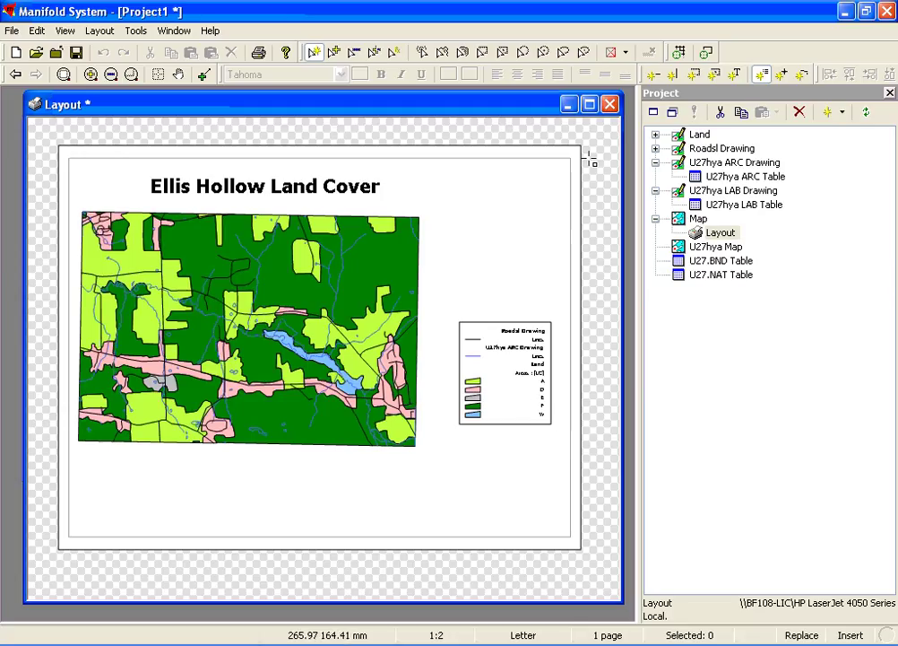
{"action": "left_click", "coordinate": [763, 76]}
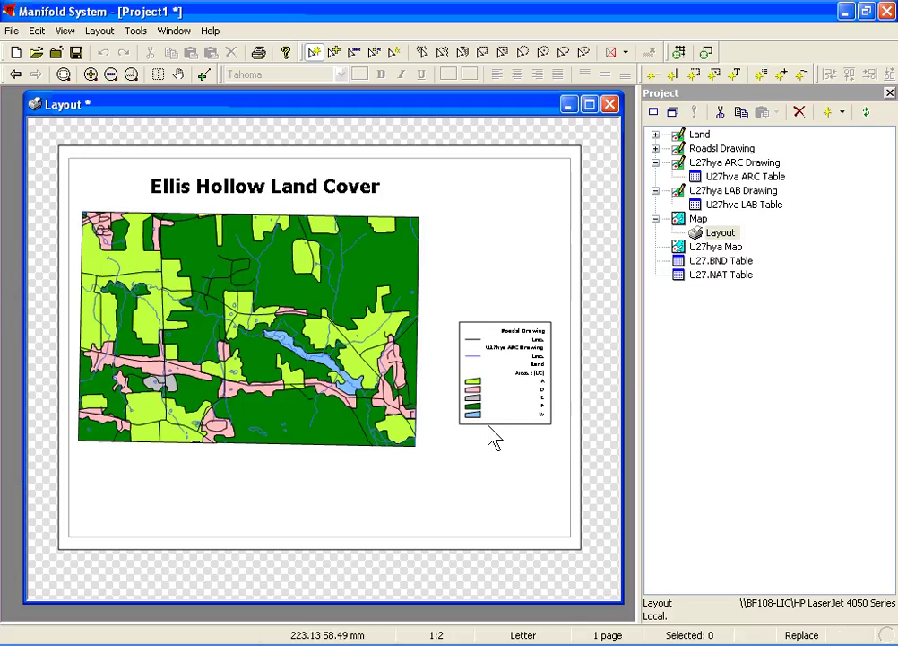
{"action": "double_click", "coordinate": [503, 400]}
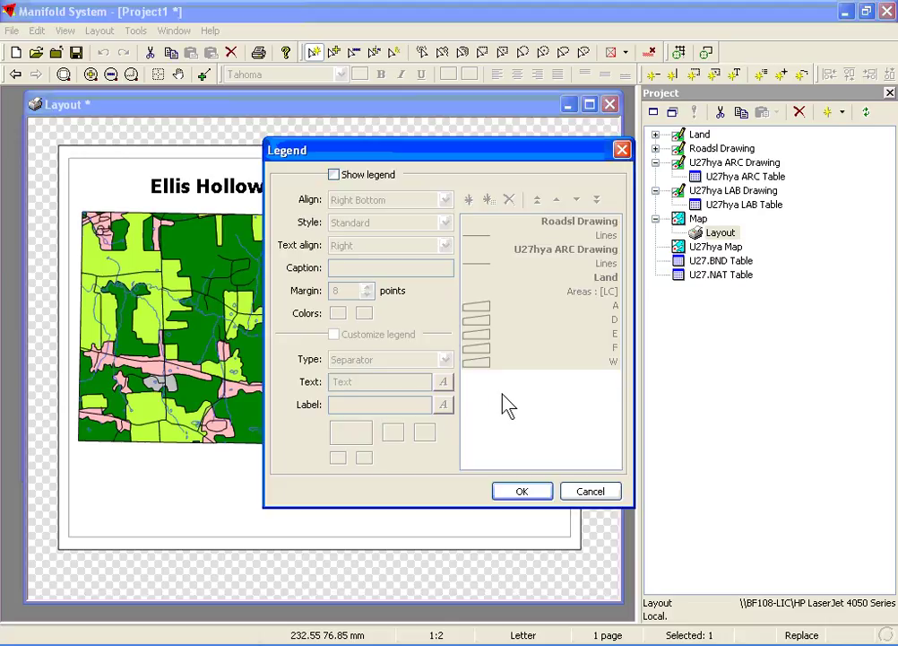
{"action": "left_click", "coordinate": [343, 175]}
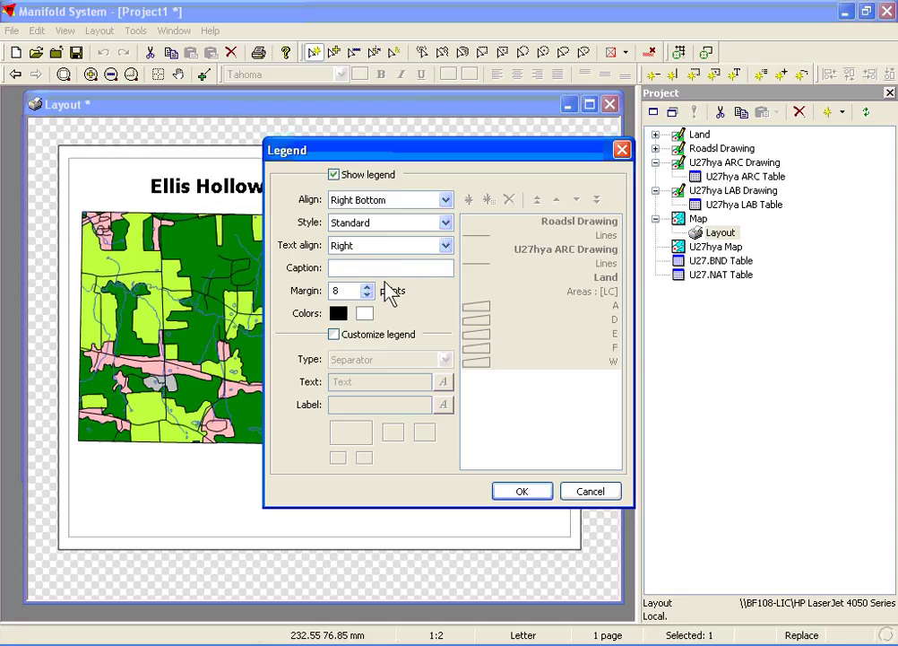
{"action": "left_click", "coordinate": [337, 333]}
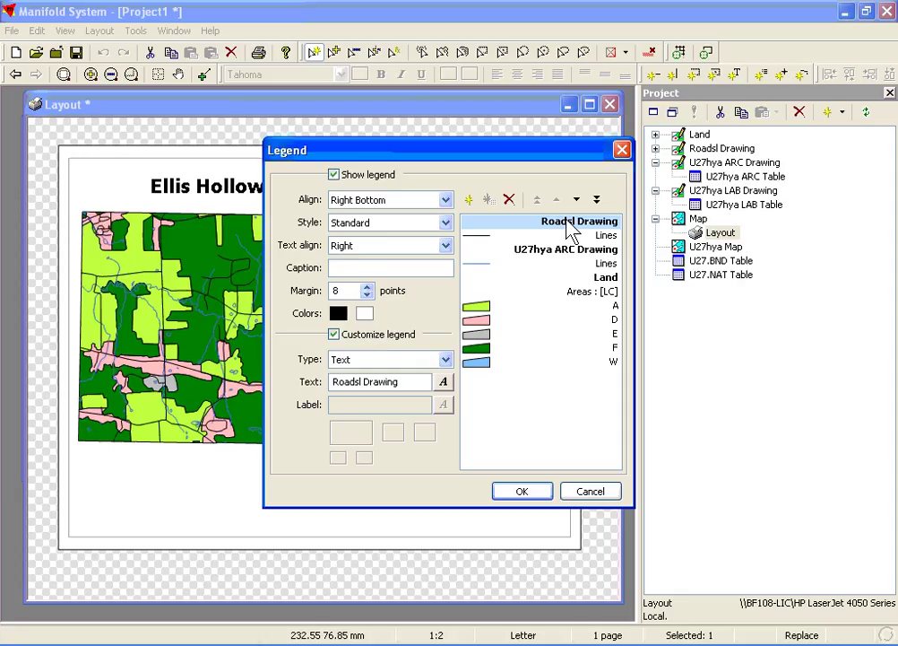
- Rename the legend entries to Hydrology, Roads and Land Cover
{"action": "left_click", "coordinate": [568, 228]}
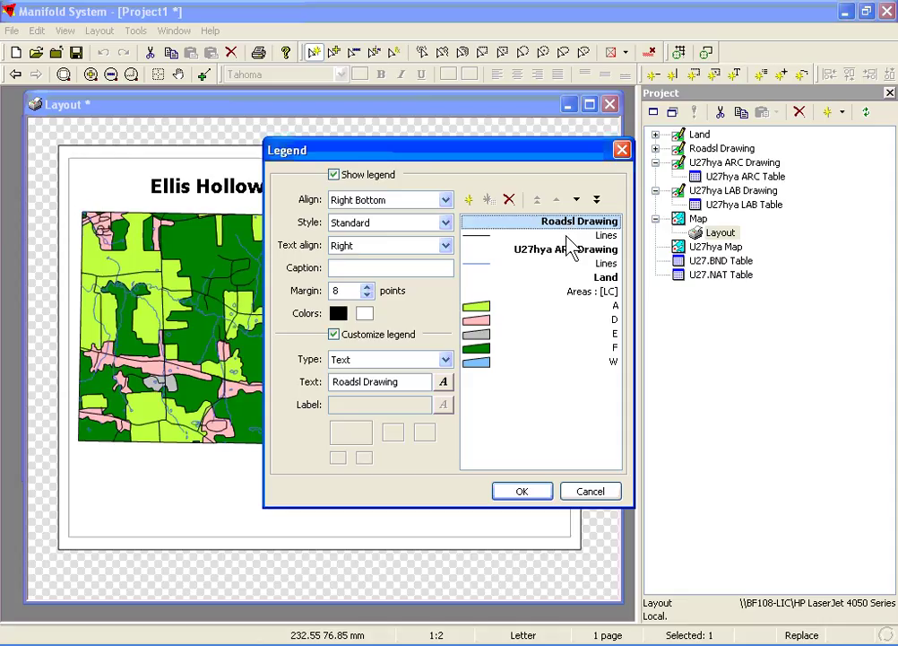
{"action": "left_click", "coordinate": [568, 256]}
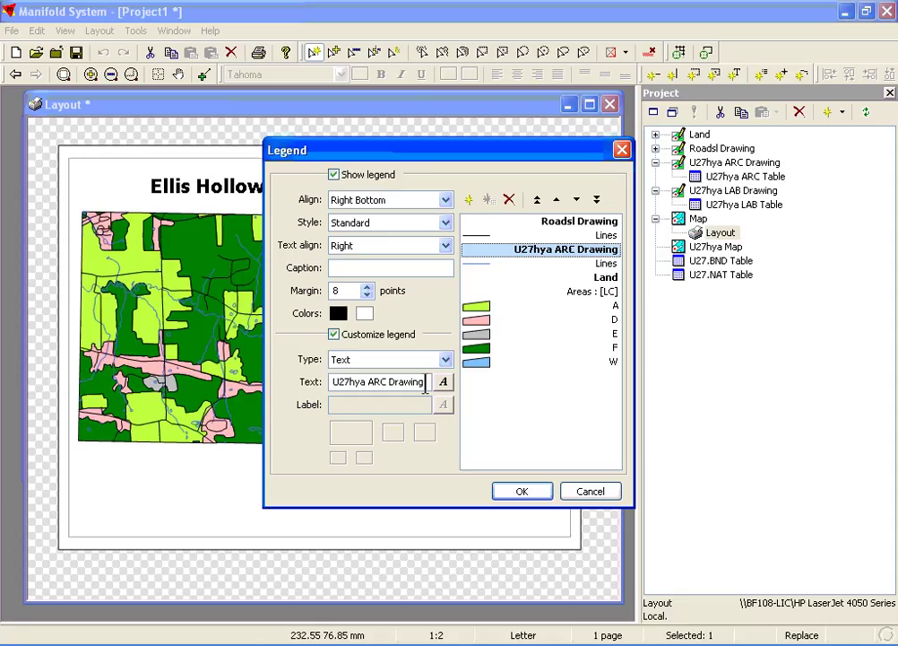
{"action": "left_click_drag", "start_coordinate": [426, 381], "coordinate": [261, 360]}
{"action": "type", "text": "Hyd"}
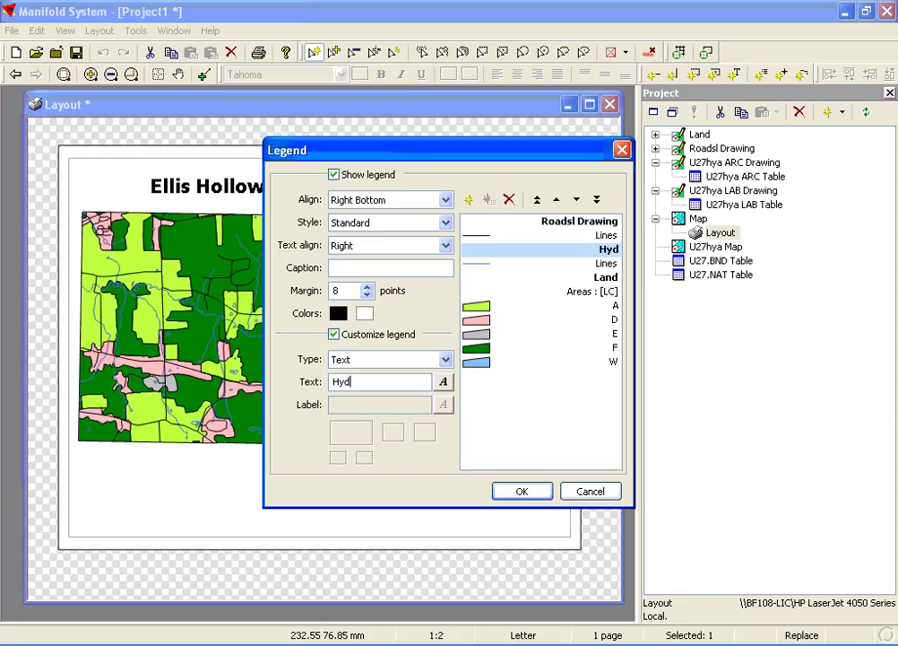
{"action": "type", "text": "rology"}
{"action": "left_click", "coordinate": [573, 222]}
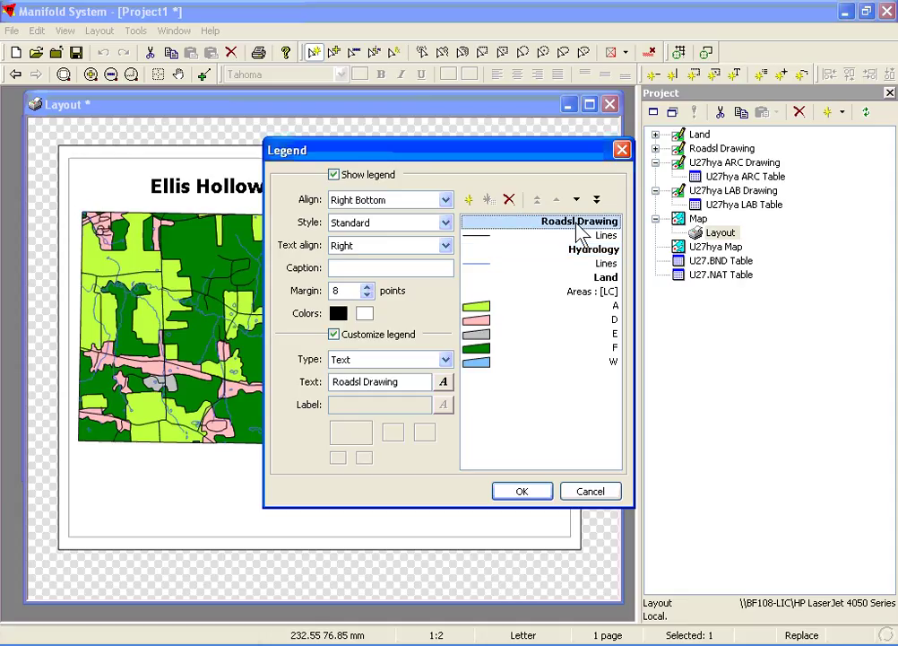
{"action": "left_click_drag", "start_coordinate": [401, 382], "coordinate": [297, 378]}
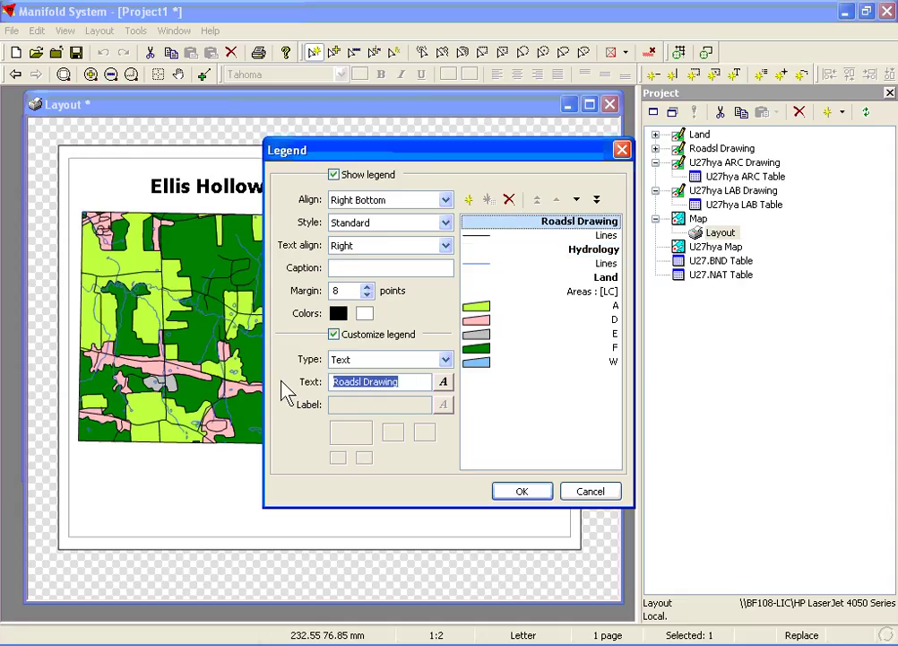
{"action": "type", "text": "Roads"}
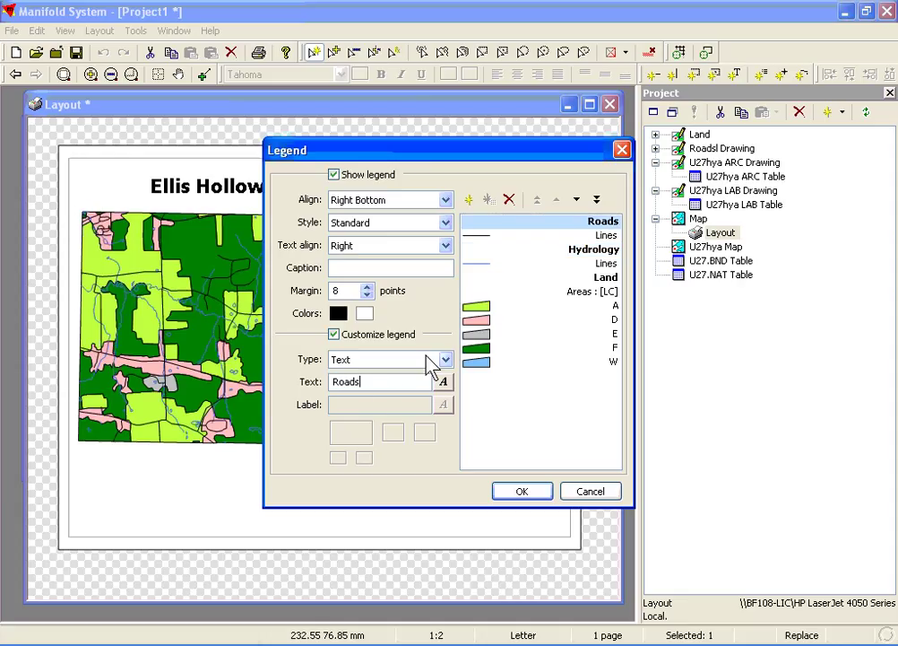
{"action": "left_click", "coordinate": [606, 278]}
{"action": "left_click", "coordinate": [399, 381]}
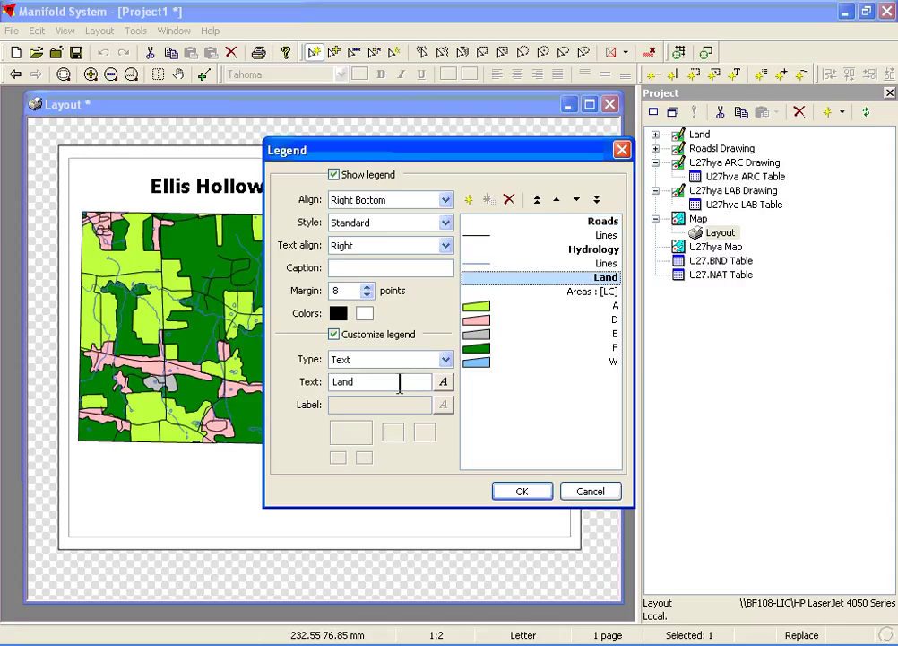
{"action": "type", "text": "Cover"}
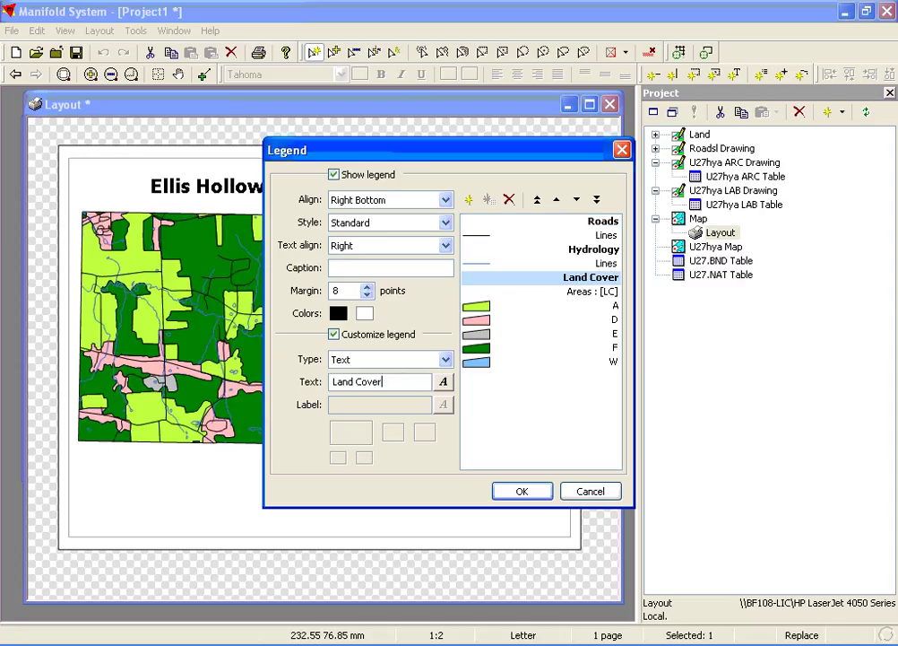
- Apply the renamed entries, adjust the legend frame, and turn off the duplicate legend inside the map
{"action": "left_click", "coordinate": [517, 491]}
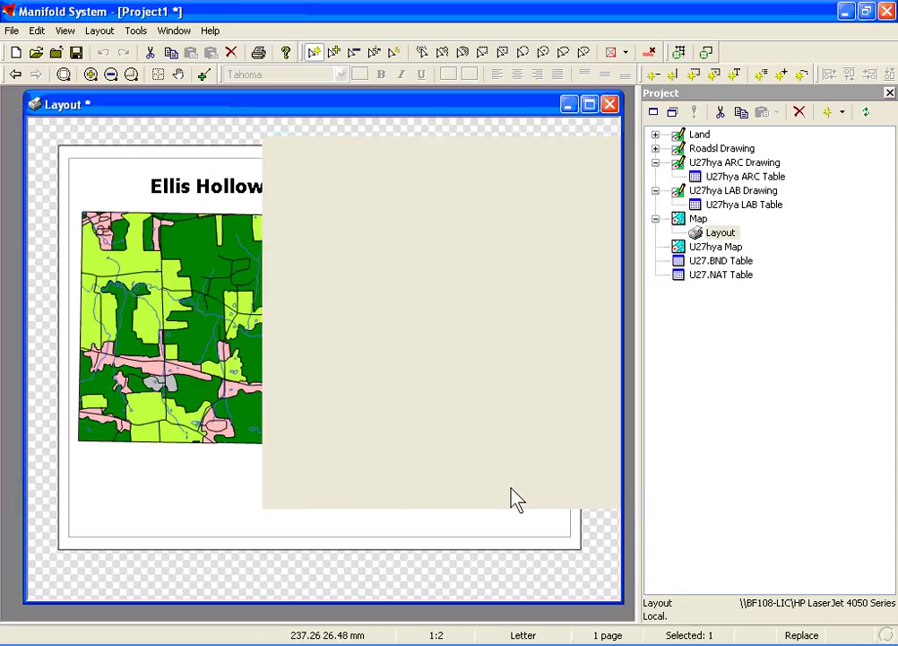
{"action": "left_click_drag", "start_coordinate": [449, 302], "coordinate": [437, 310]}
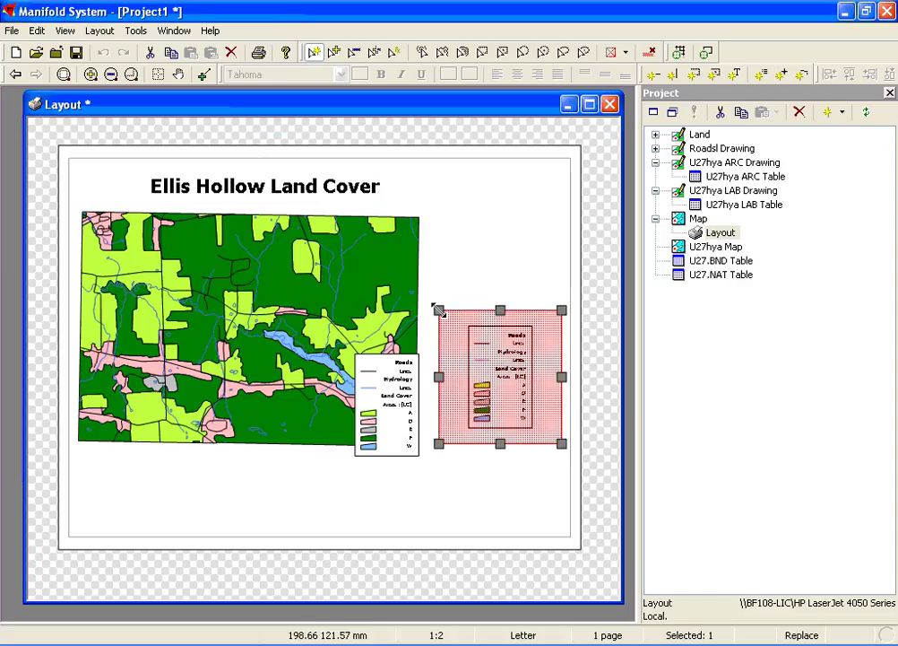
{"action": "double_click", "coordinate": [500, 371]}
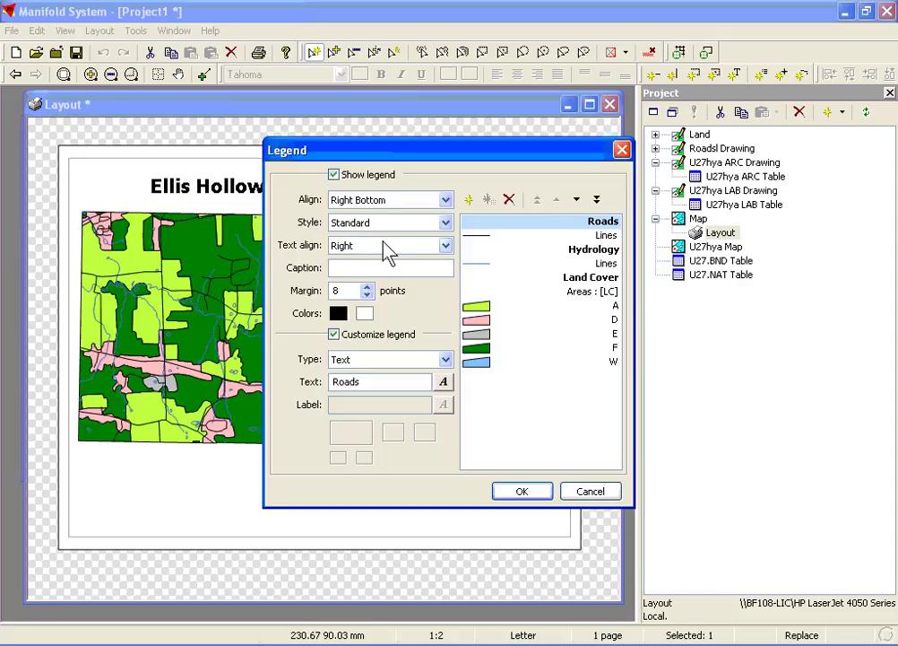
{"action": "left_click", "coordinate": [335, 175]}
{"action": "left_click", "coordinate": [334, 176]}
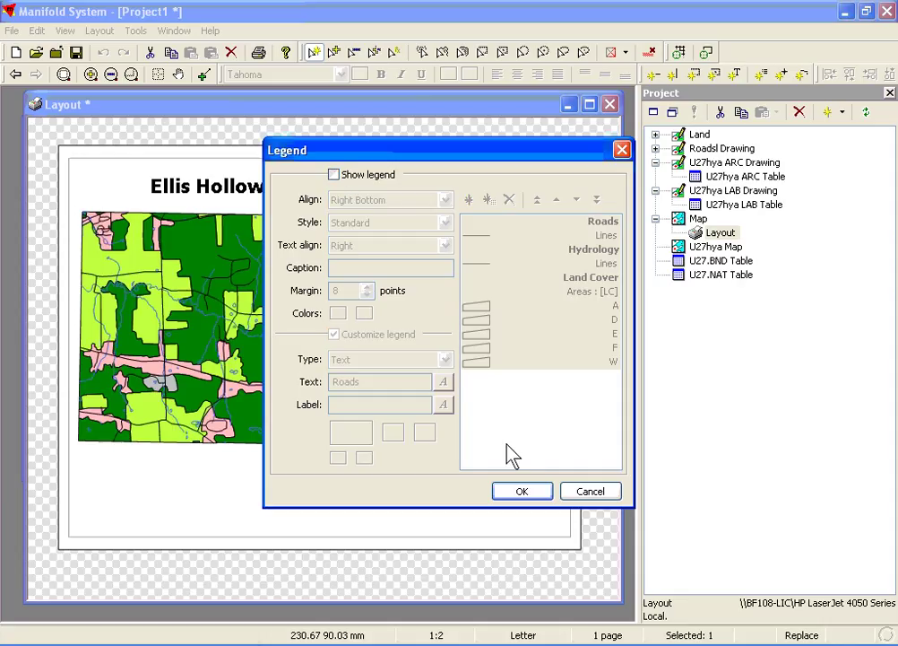
{"action": "left_click", "coordinate": [520, 497]}
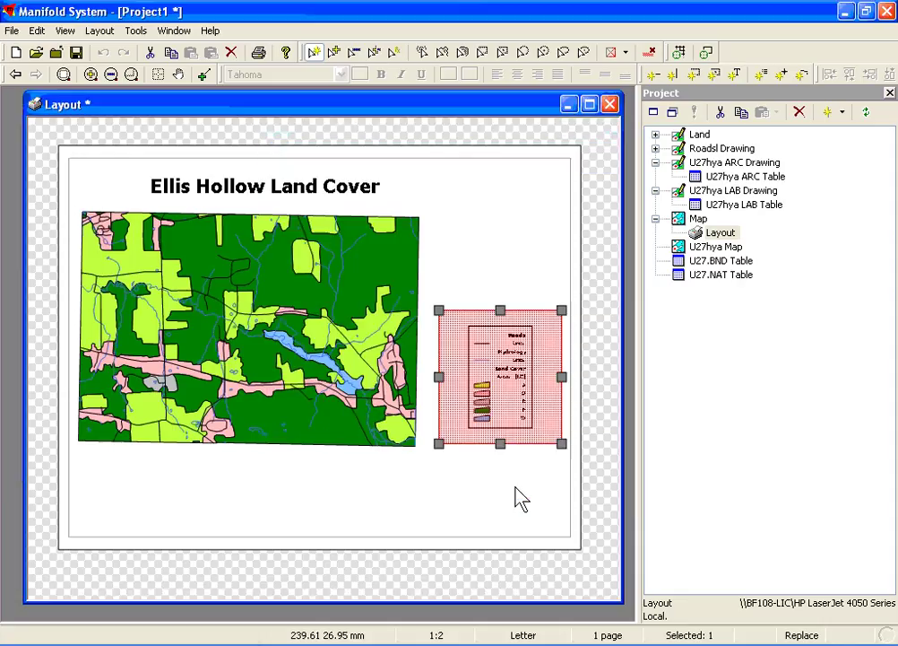
{"action": "left_click", "coordinate": [455, 499]}
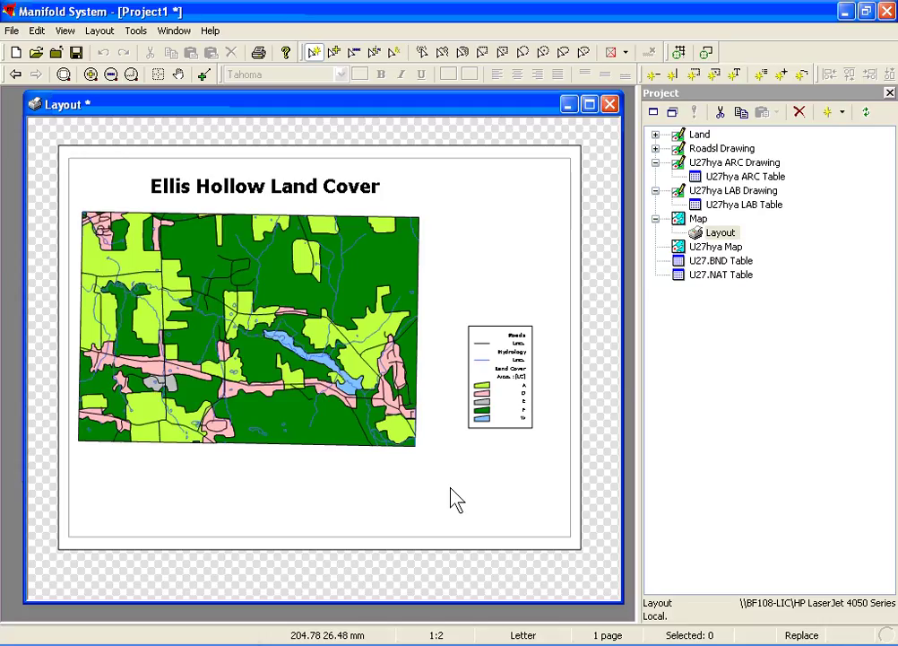
- Draw a north arrow above the legend and set its style to Compass (NESW)
{"action": "left_click", "coordinate": [785, 77]}
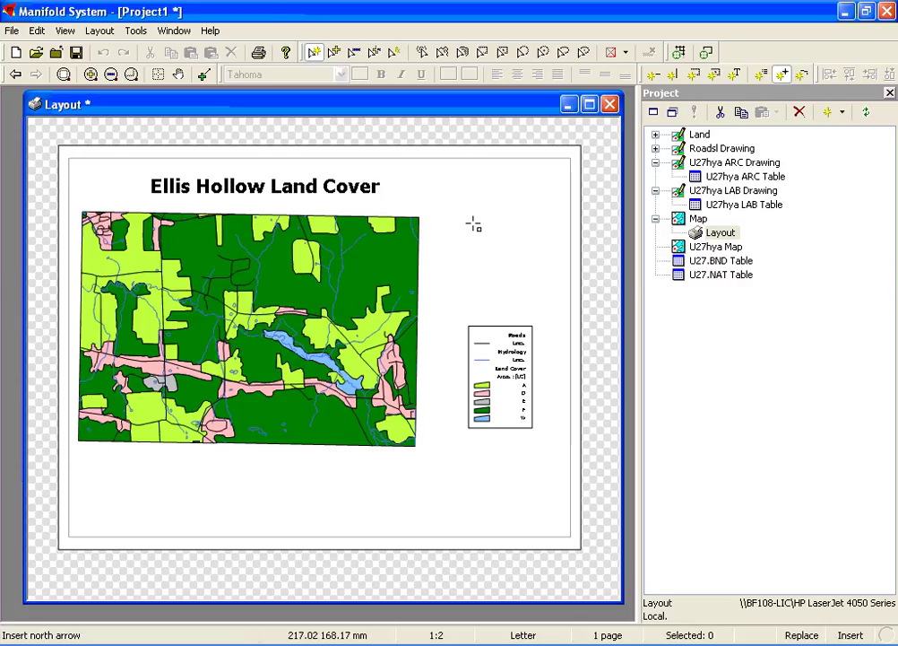
{"action": "mouse_move", "coordinate": [466, 216]}
{"action": "left_mouse_down"}
{"action": "mouse_move", "coordinate": [477, 250]}
{"action": "mouse_move", "coordinate": [536, 302]}
{"action": "left_mouse_up"}
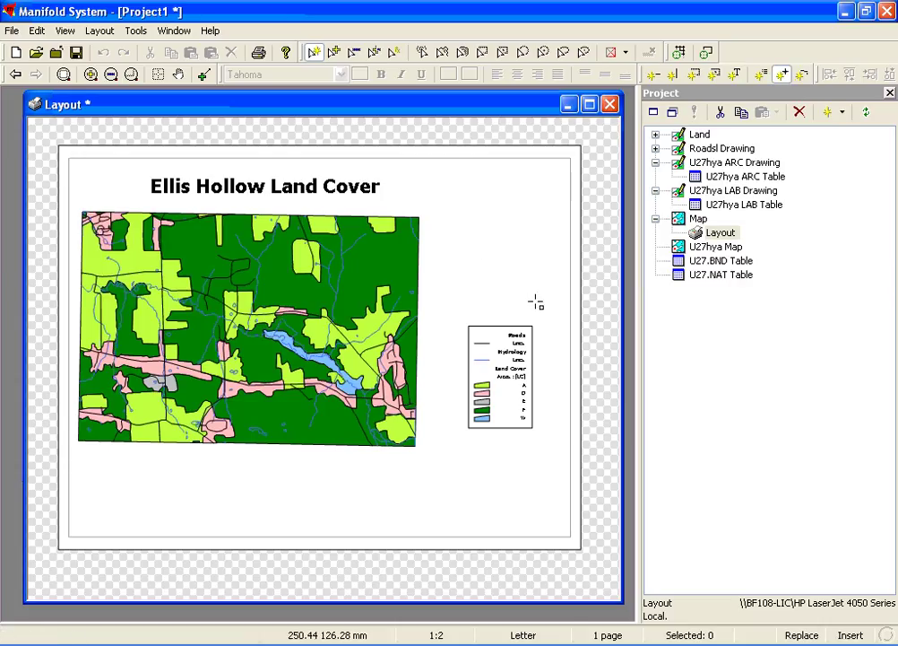
{"action": "left_click", "coordinate": [785, 76]}
{"action": "double_click", "coordinate": [498, 250]}
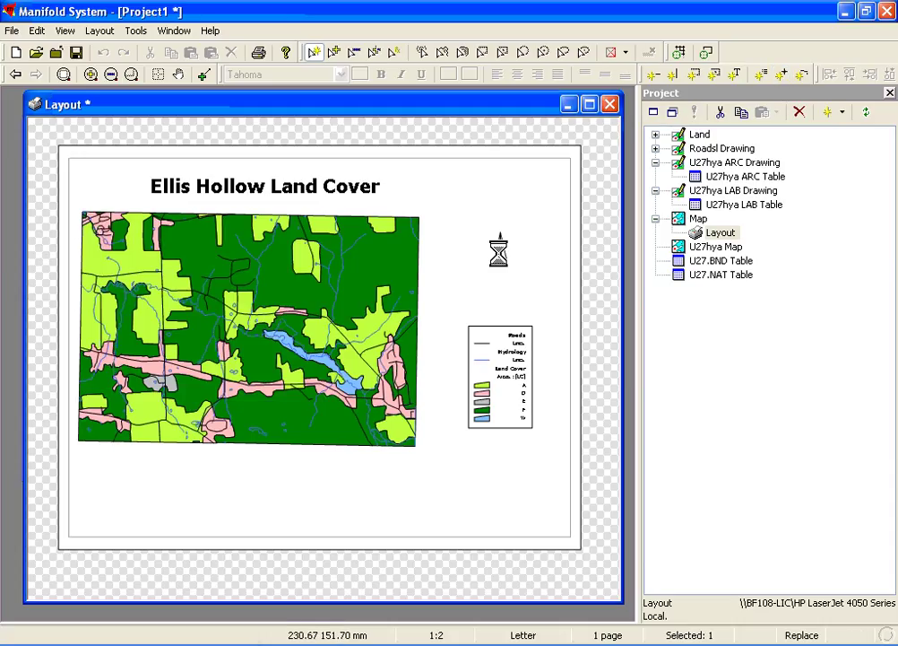
{"action": "left_click", "coordinate": [432, 263]}
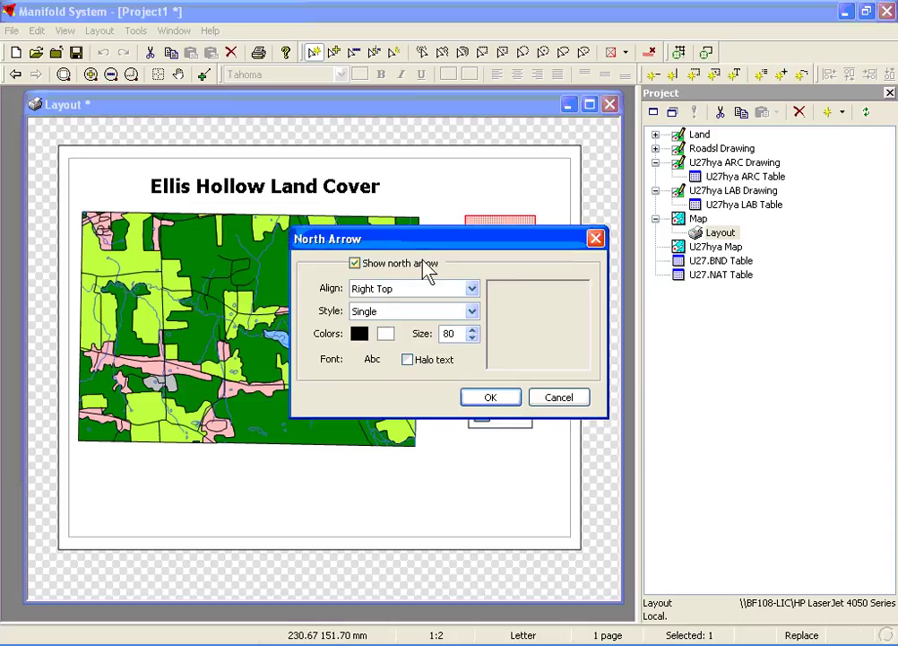
{"action": "left_click", "coordinate": [471, 312]}
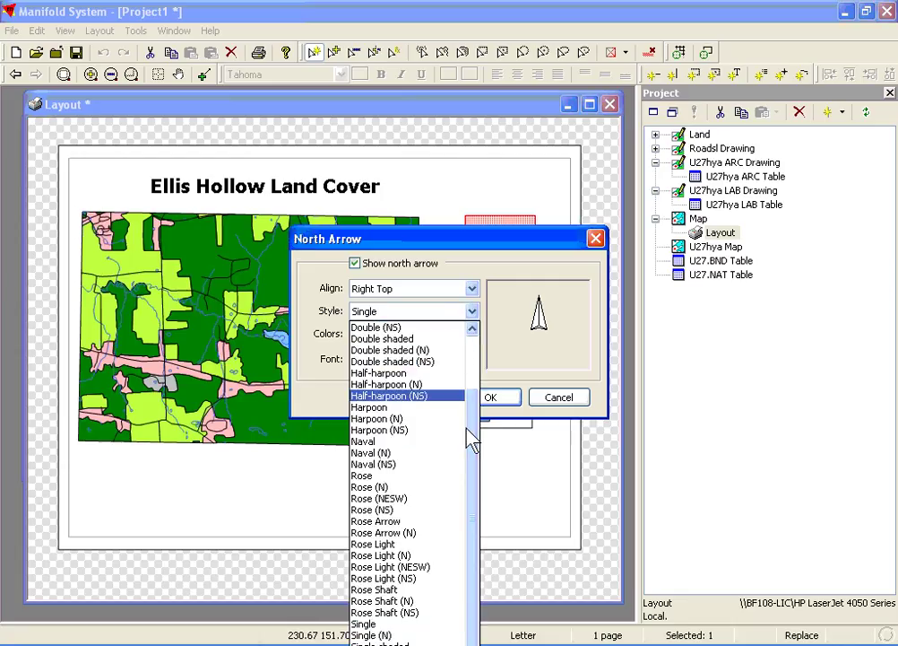
{"action": "left_click", "coordinate": [390, 532]}
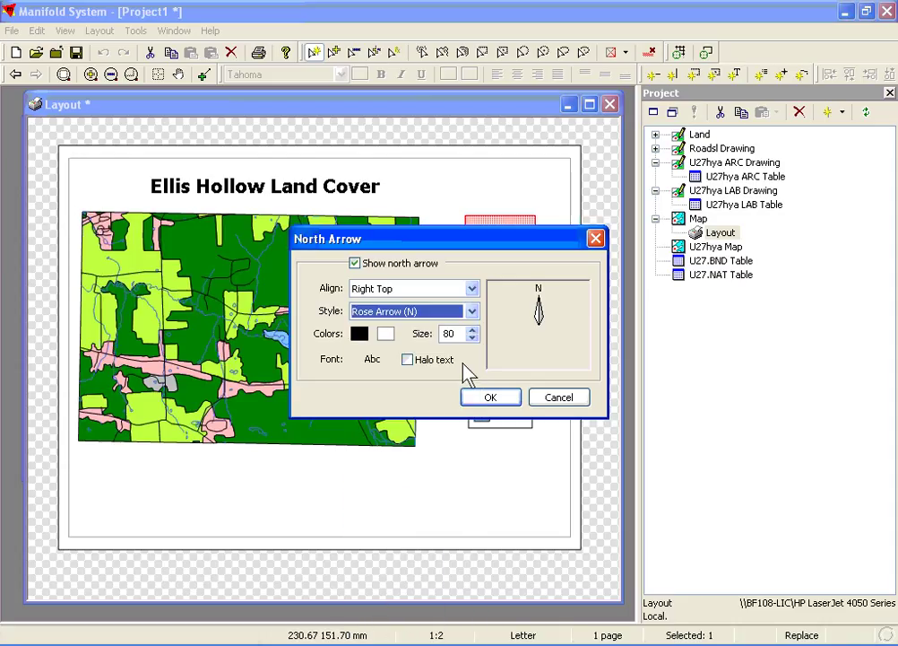
{"action": "left_click", "coordinate": [471, 312]}
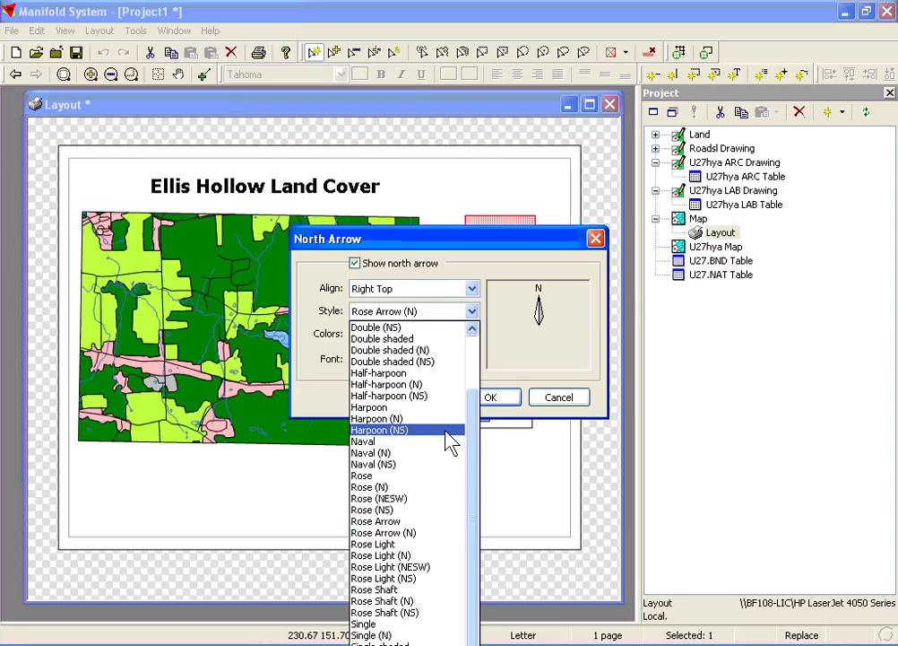
{"action": "scroll", "coordinate": [482, 451], "scroll_direction": "up", "scroll_amount": 2}
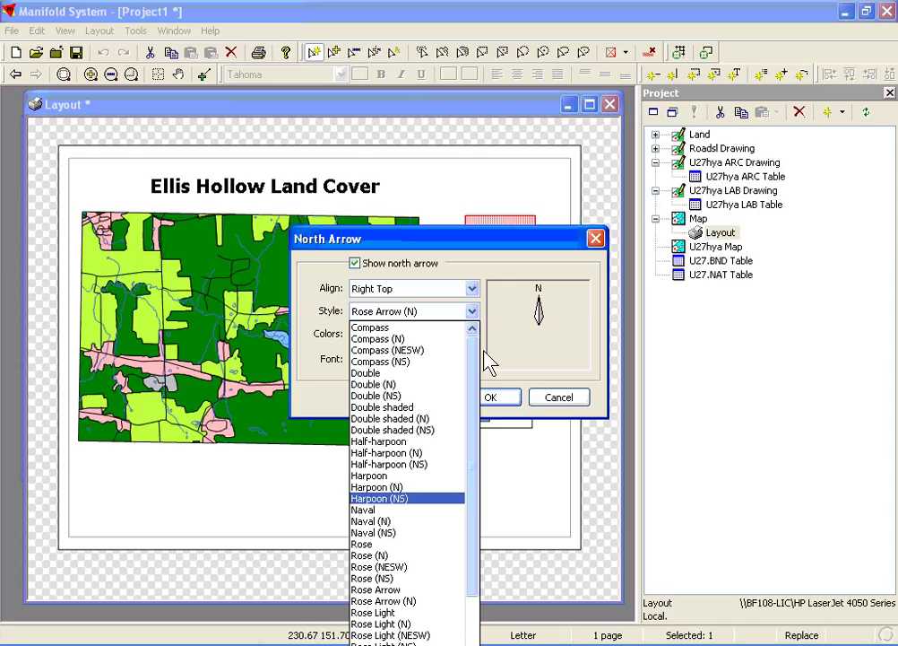
{"action": "left_click", "coordinate": [446, 359]}
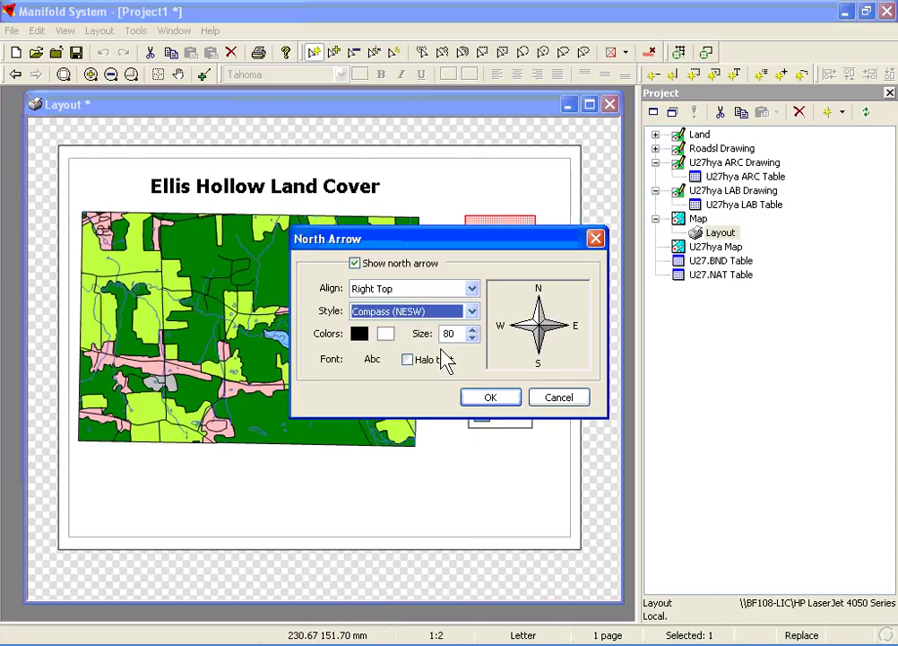
{"action": "left_click", "coordinate": [484, 401]}
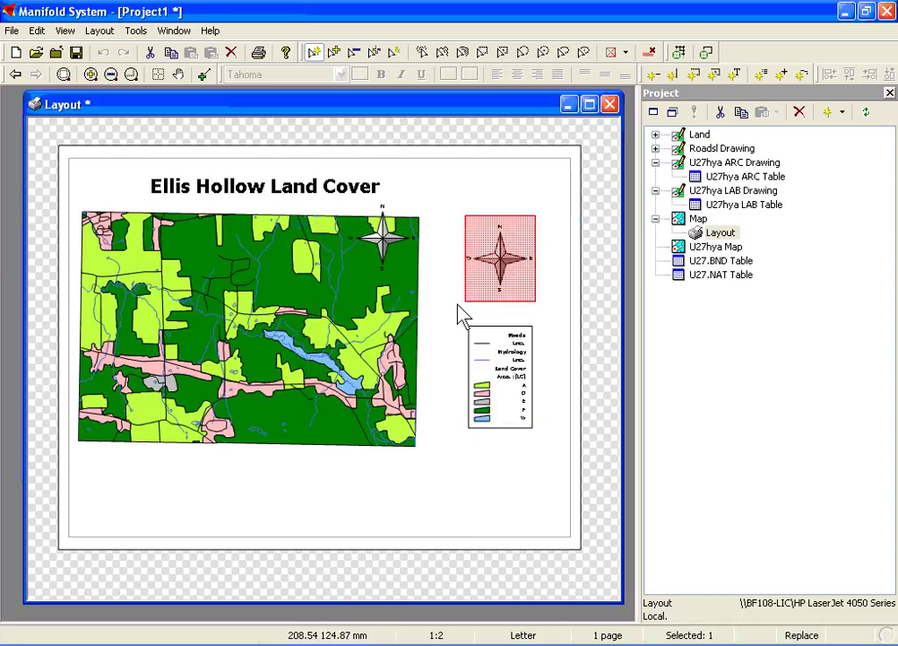
- Turn off the extra north arrow shown inside the map frame
{"action": "double_click", "coordinate": [519, 285]}
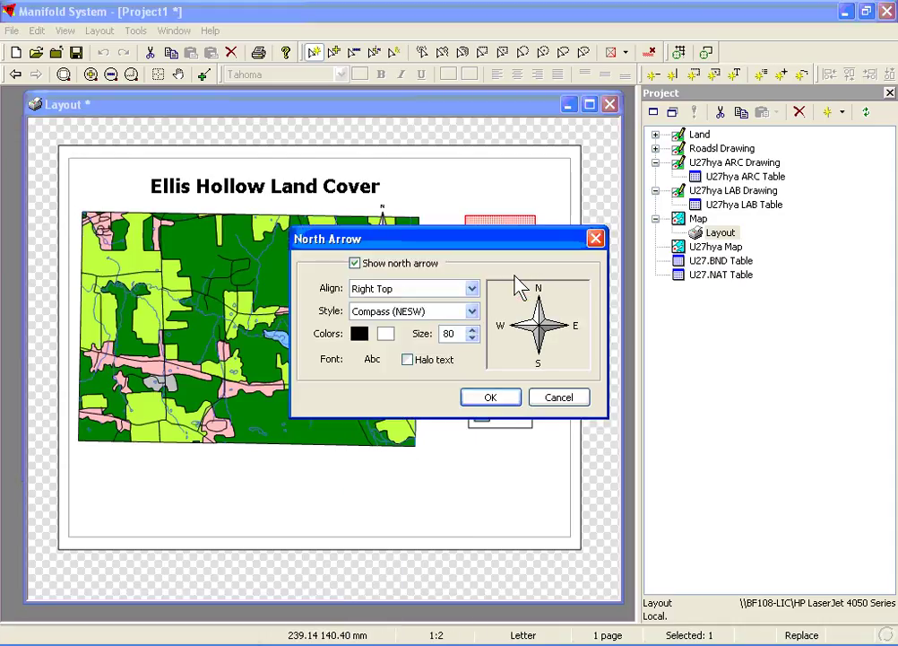
{"action": "left_click", "coordinate": [397, 265]}
{"action": "left_click", "coordinate": [479, 400]}
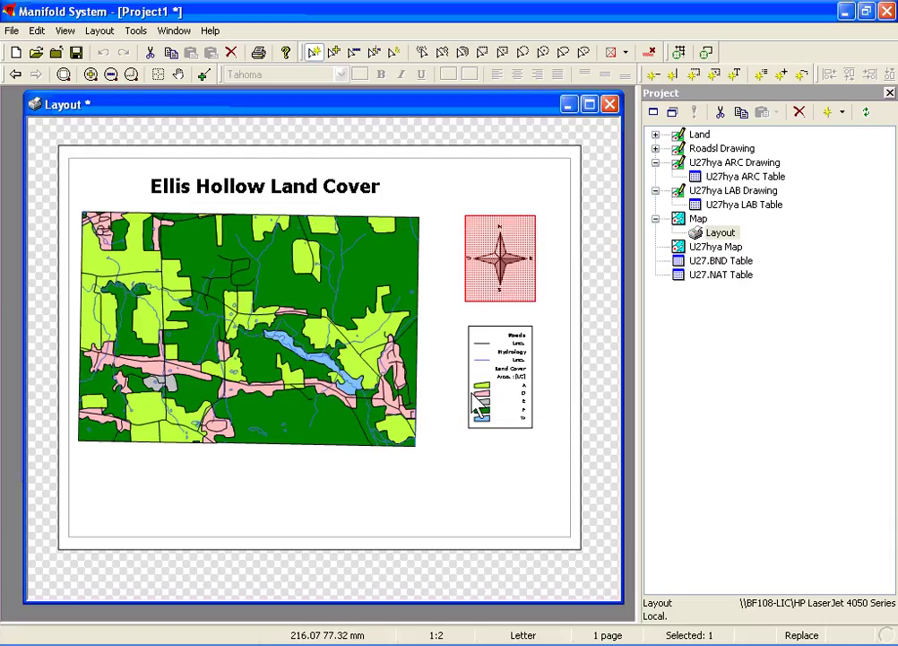
{"action": "left_click", "coordinate": [427, 313]}
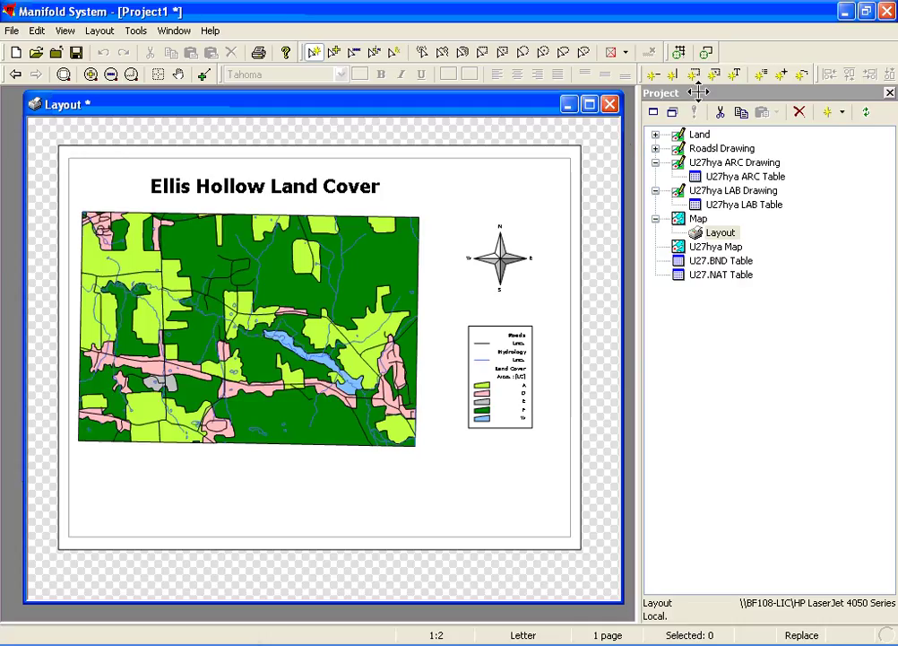
- Draw a scale bar below the map with Composite bar style showing 100 m
{"action": "left_click", "coordinate": [804, 77]}
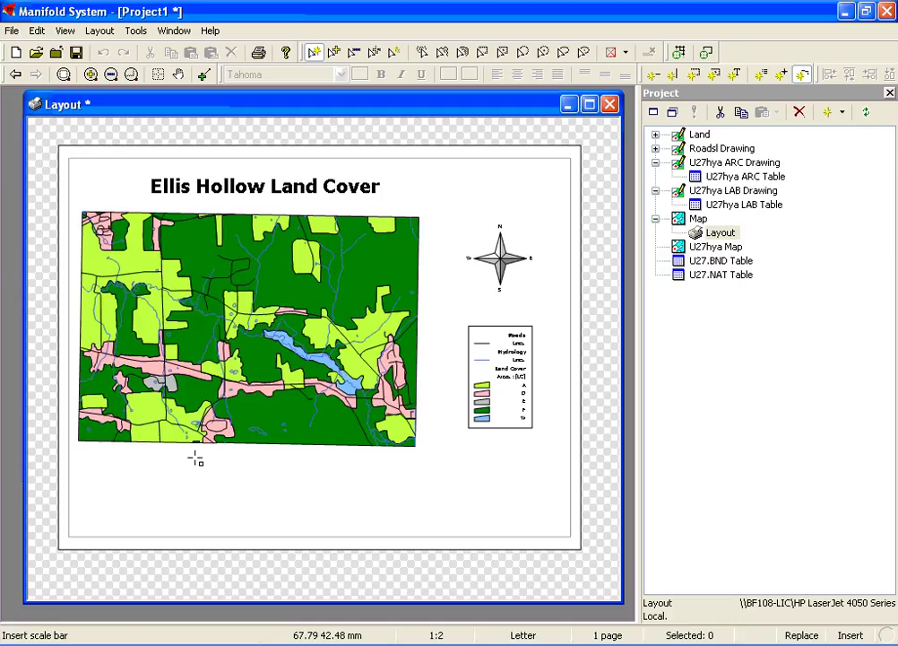
{"action": "left_click_drag", "start_coordinate": [195, 458], "coordinate": [381, 481]}
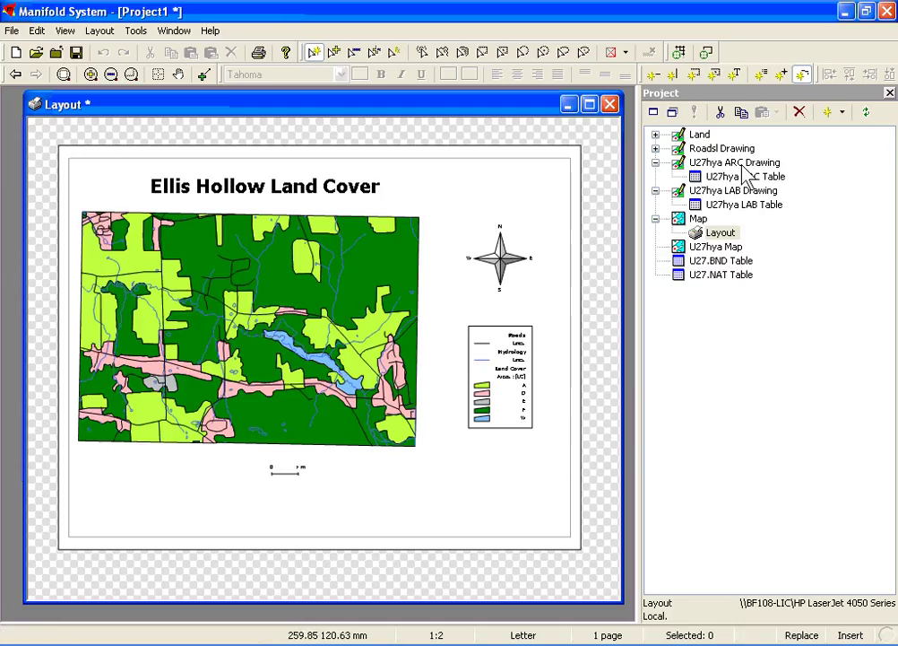
{"action": "left_click", "coordinate": [804, 75]}
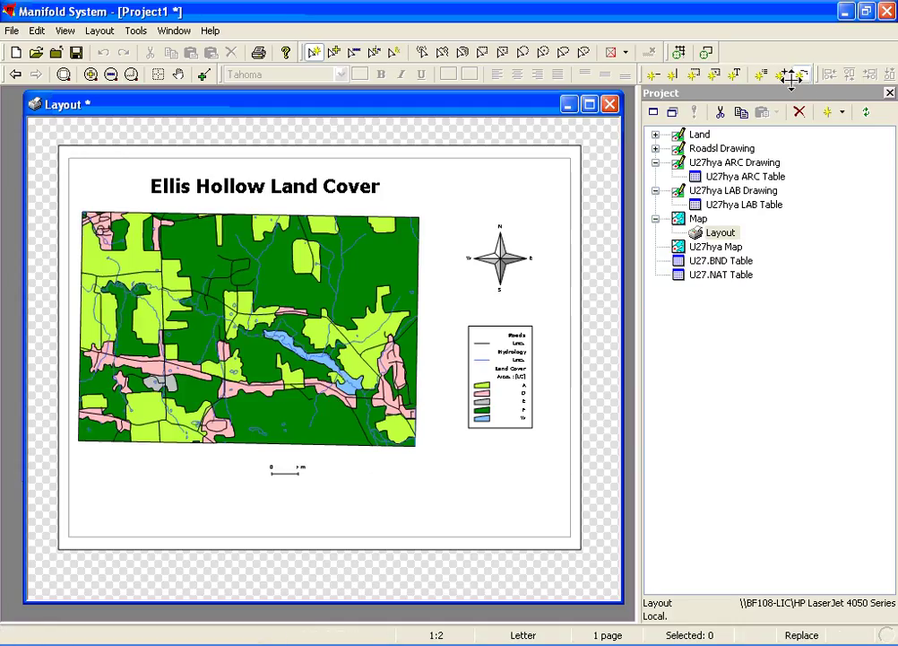
{"action": "double_click", "coordinate": [292, 478]}
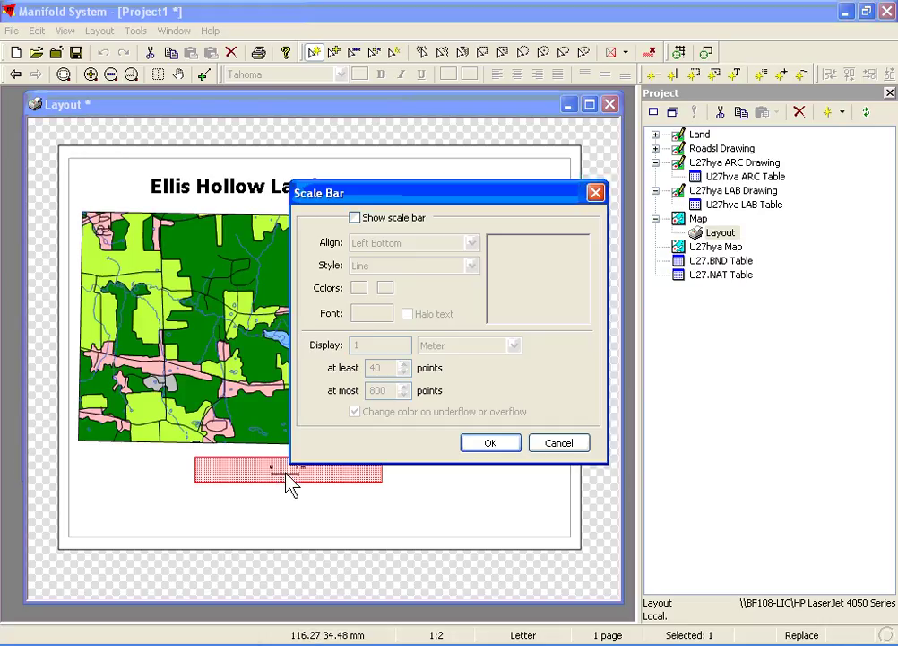
{"action": "left_click", "coordinate": [386, 221]}
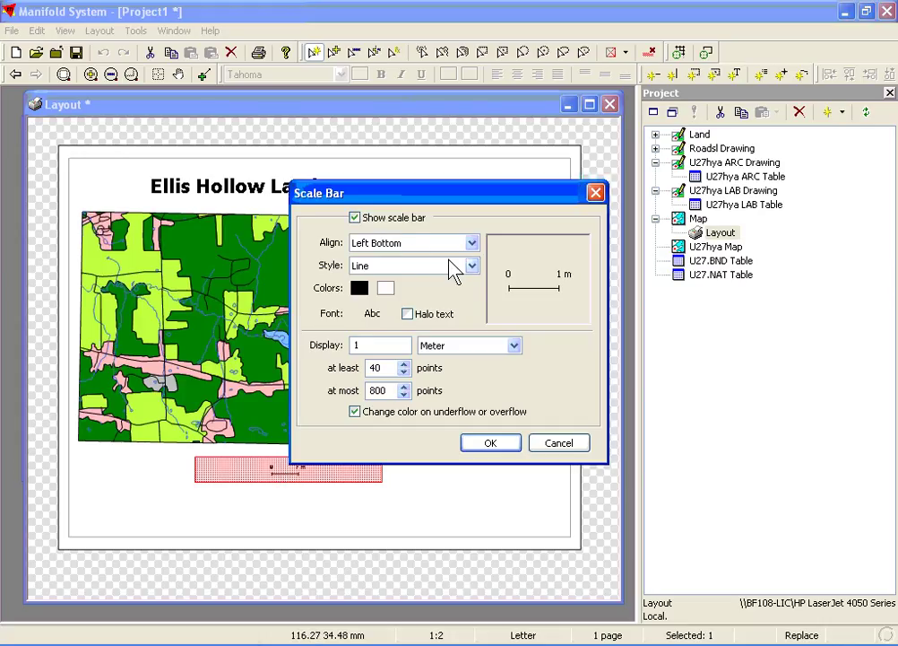
{"action": "left_click", "coordinate": [472, 266]}
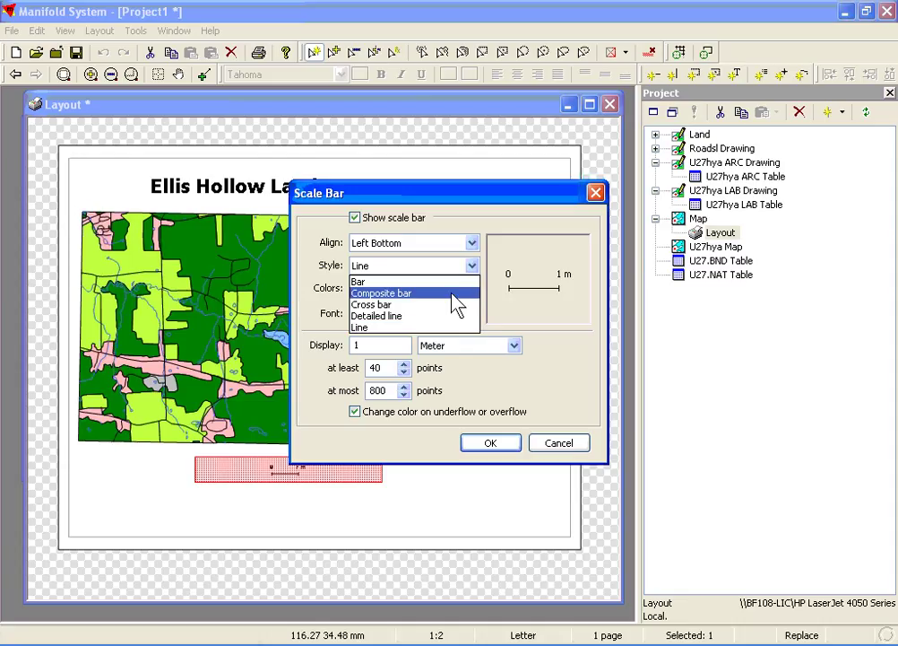
{"action": "left_click", "coordinate": [457, 296]}
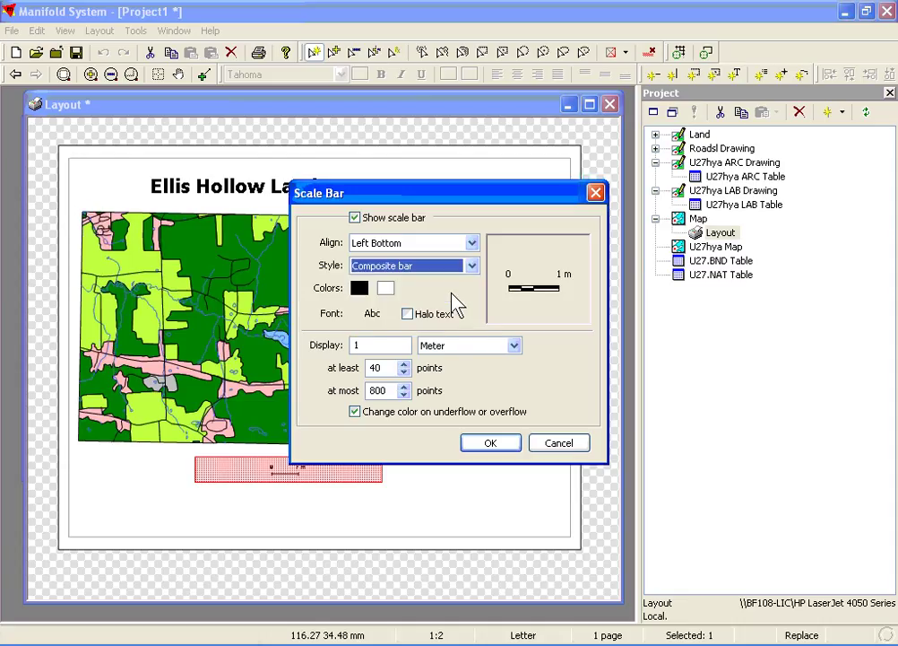
{"action": "left_click", "coordinate": [389, 345]}
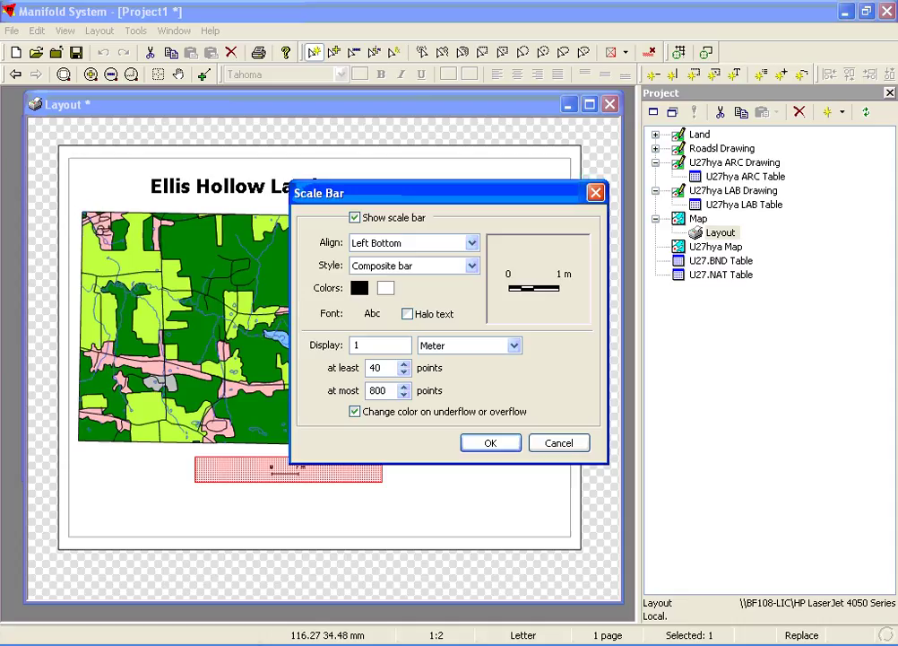
{"action": "type", "text": "00"}
{"action": "left_click", "coordinate": [484, 445]}
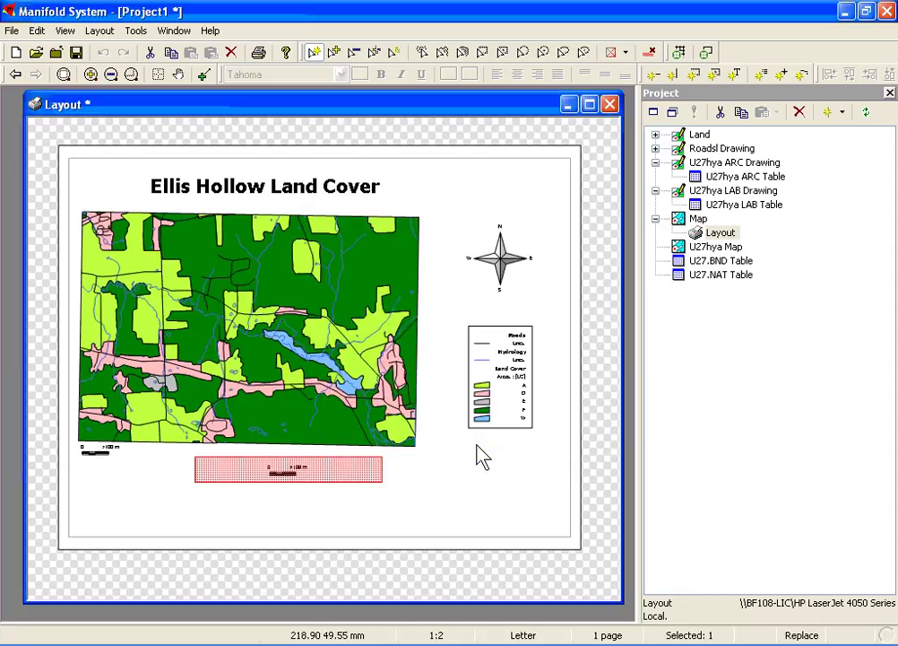
- Turn off the duplicate scale bar inside the map frame
{"action": "double_click", "coordinate": [338, 468]}
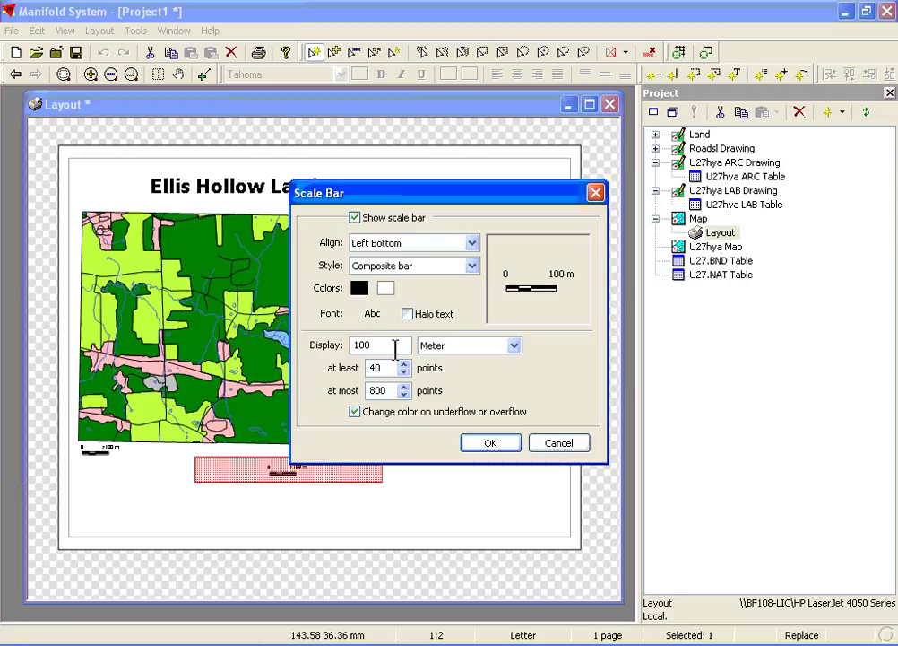
{"action": "left_click", "coordinate": [393, 348]}
{"action": "left_click", "coordinate": [355, 217]}
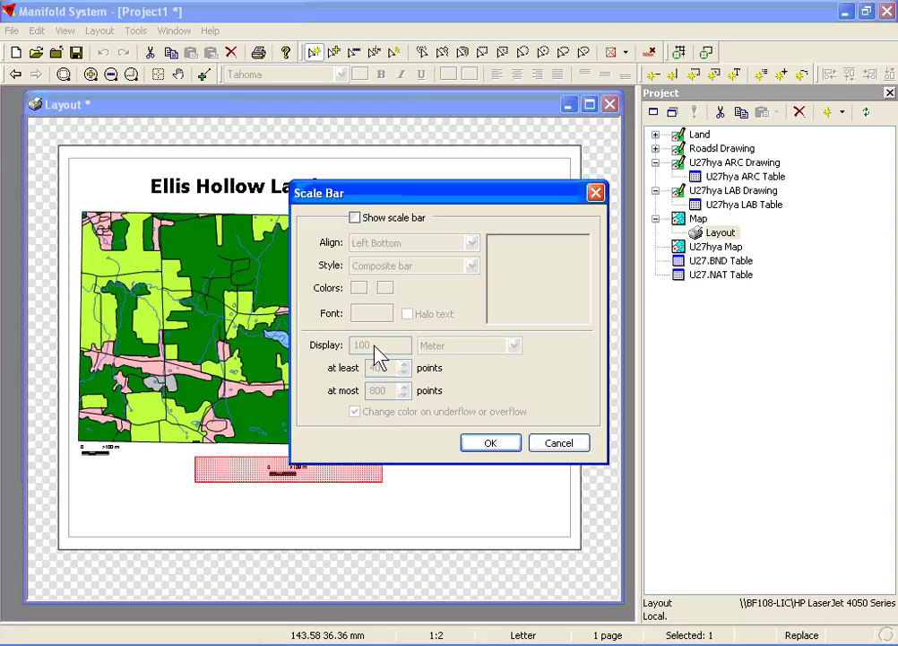
{"action": "left_click", "coordinate": [492, 448]}
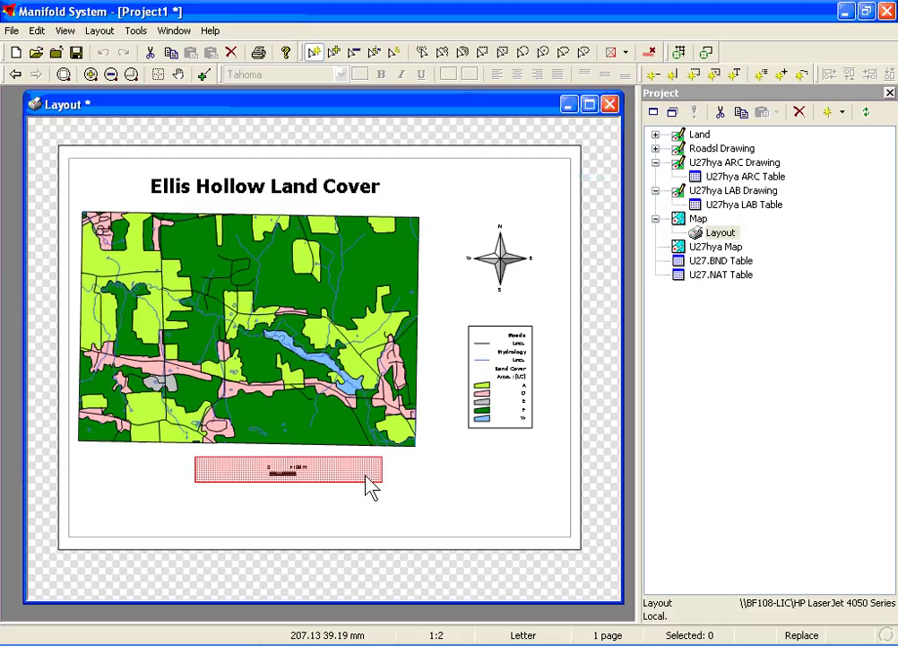
- Move the 100 m scale bar beneath the legend and narrow it from the left
{"action": "left_click", "coordinate": [294, 474]}
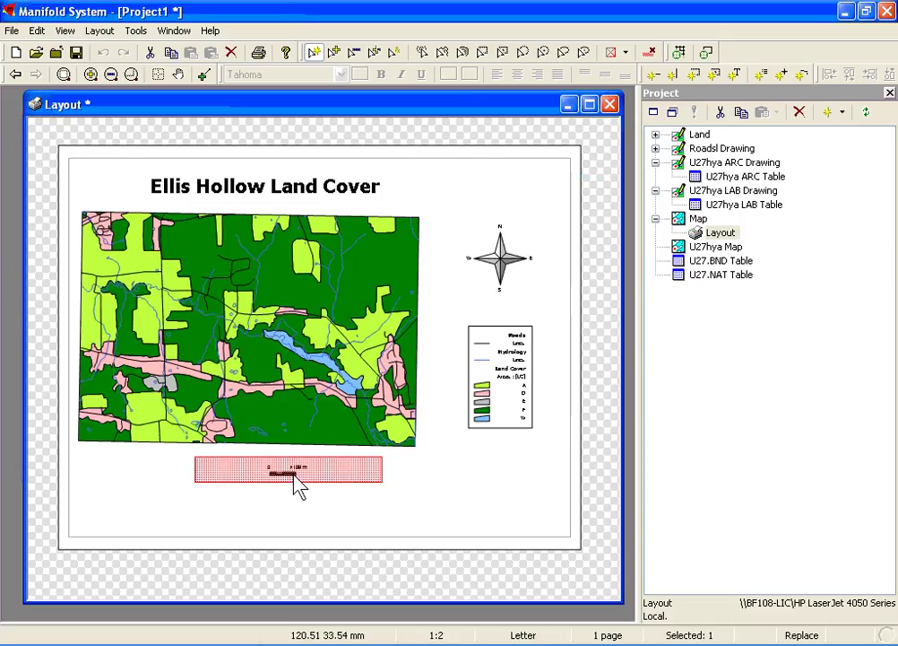
{"action": "left_click", "coordinate": [292, 473]}
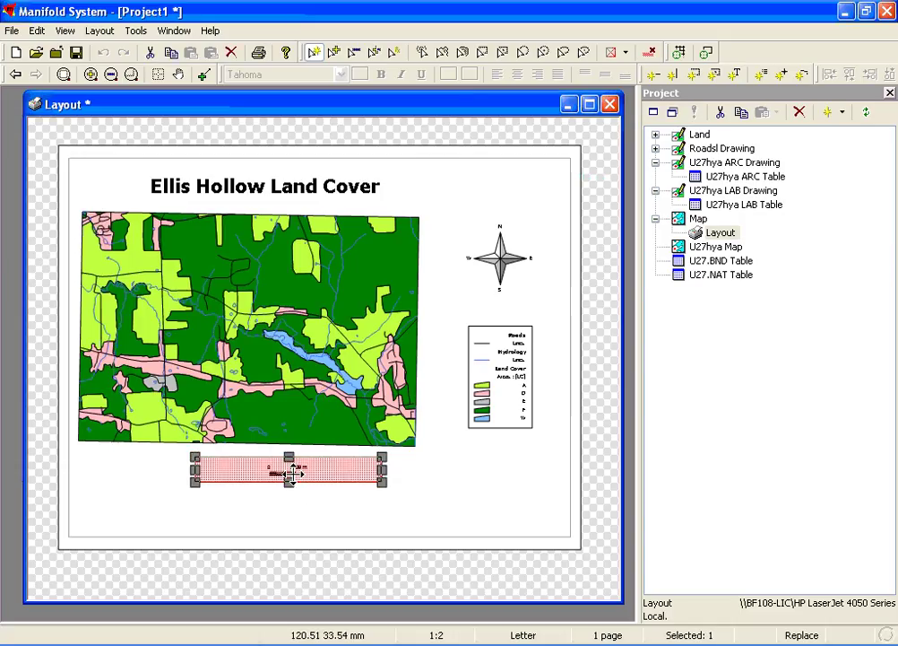
{"action": "left_click_drag", "start_coordinate": [292, 473], "coordinate": [492, 457]}
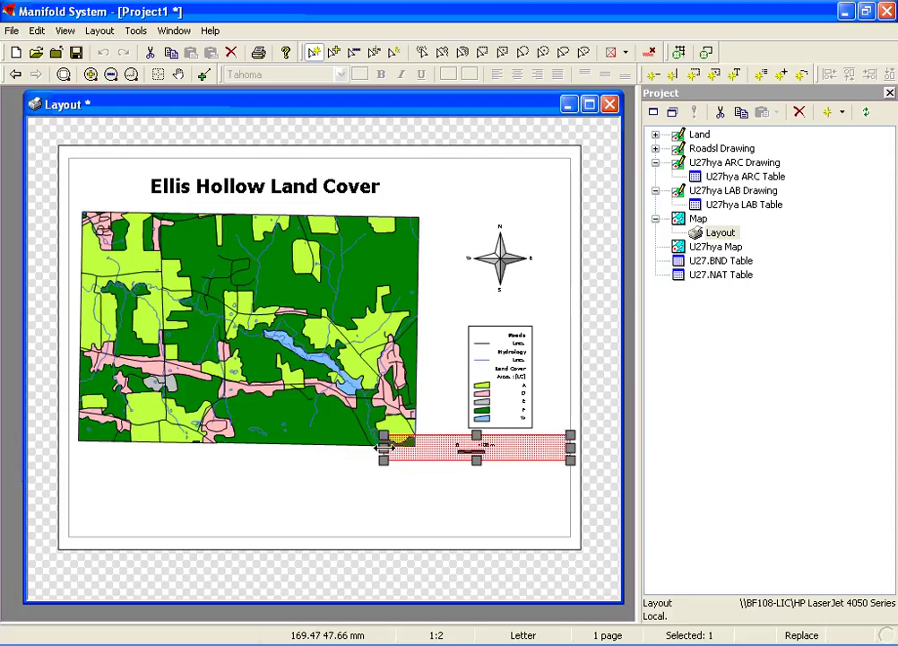
{"action": "left_click_drag", "start_coordinate": [384, 447], "coordinate": [440, 447]}
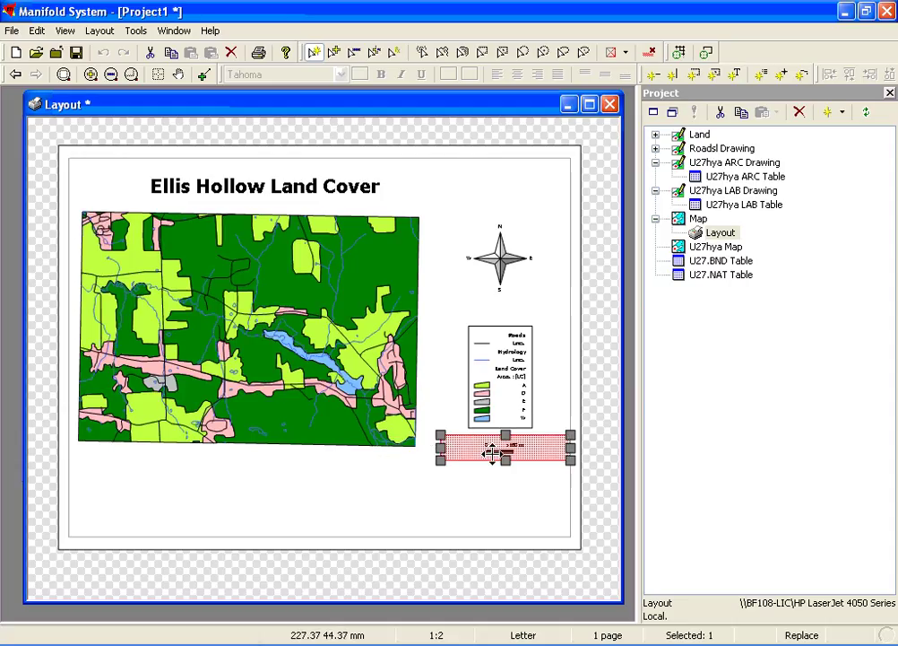
{"action": "left_click_drag", "start_coordinate": [493, 457], "coordinate": [489, 457]}
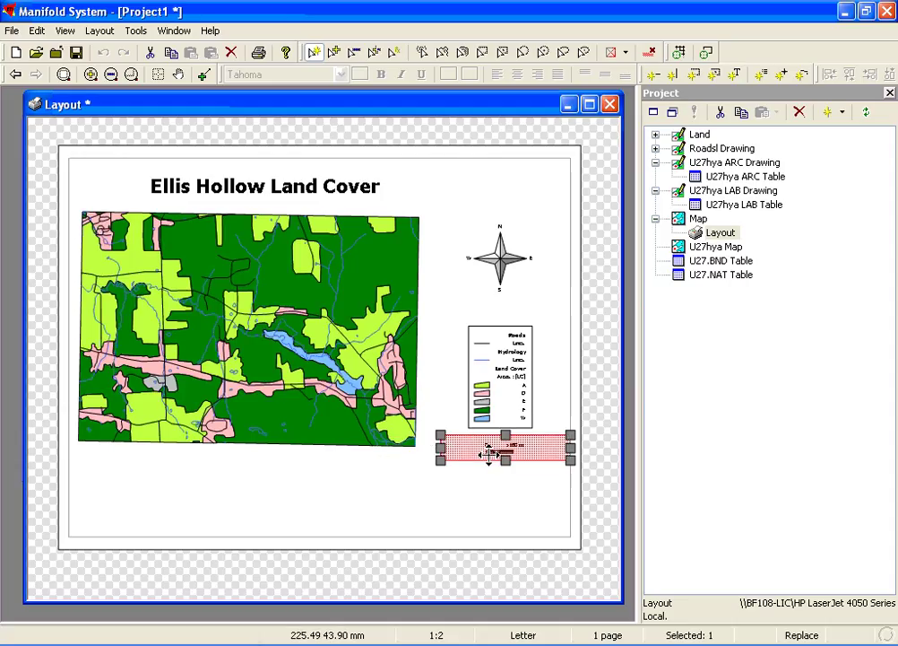
{"action": "left_click", "coordinate": [485, 503]}
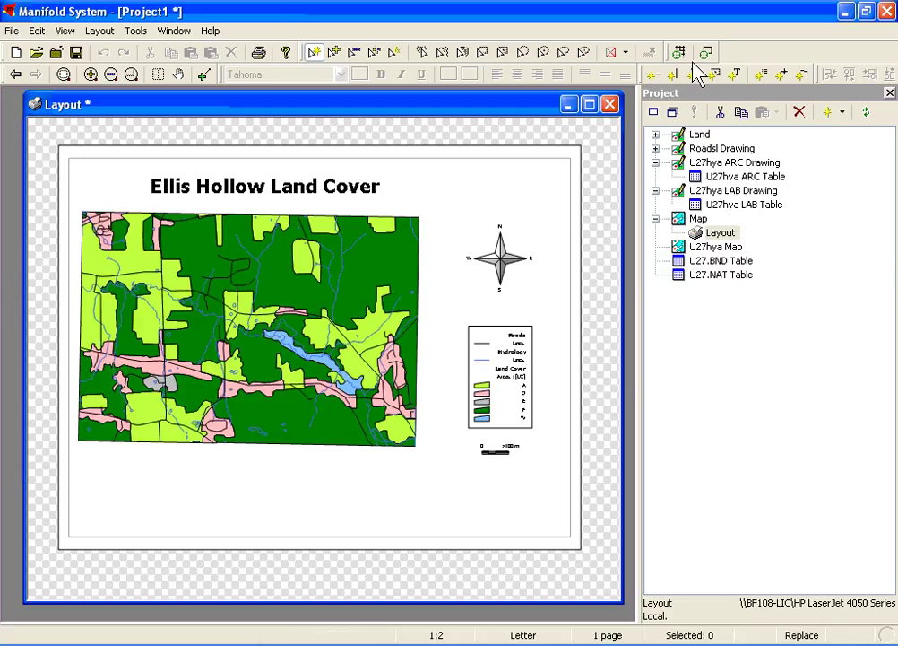
- Draw a text box at the lower right and type a 'Map Created By' line with the author's name
{"action": "left_click", "coordinate": [732, 76]}
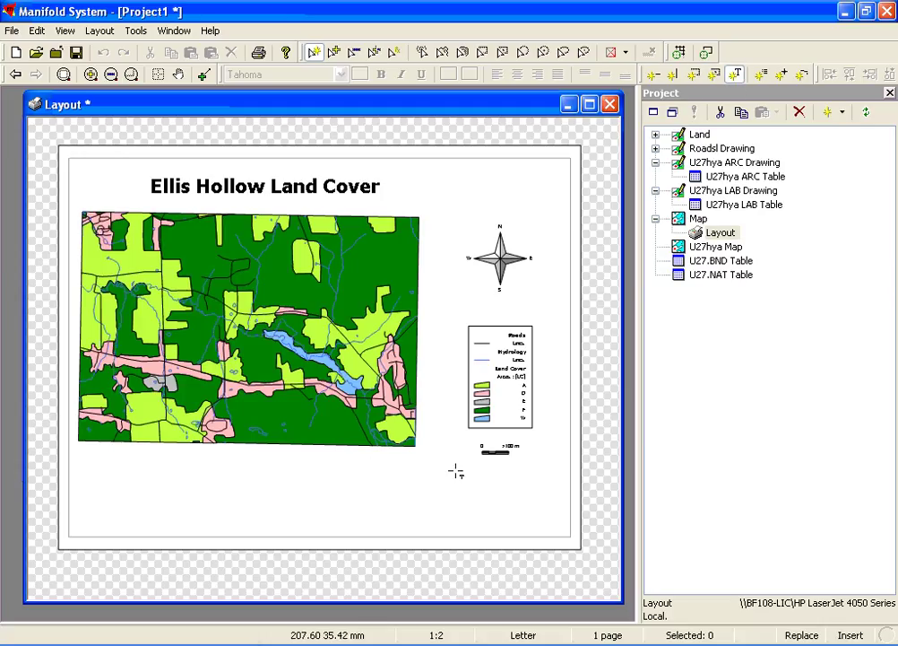
{"action": "left_click_drag", "start_coordinate": [449, 469], "coordinate": [555, 530]}
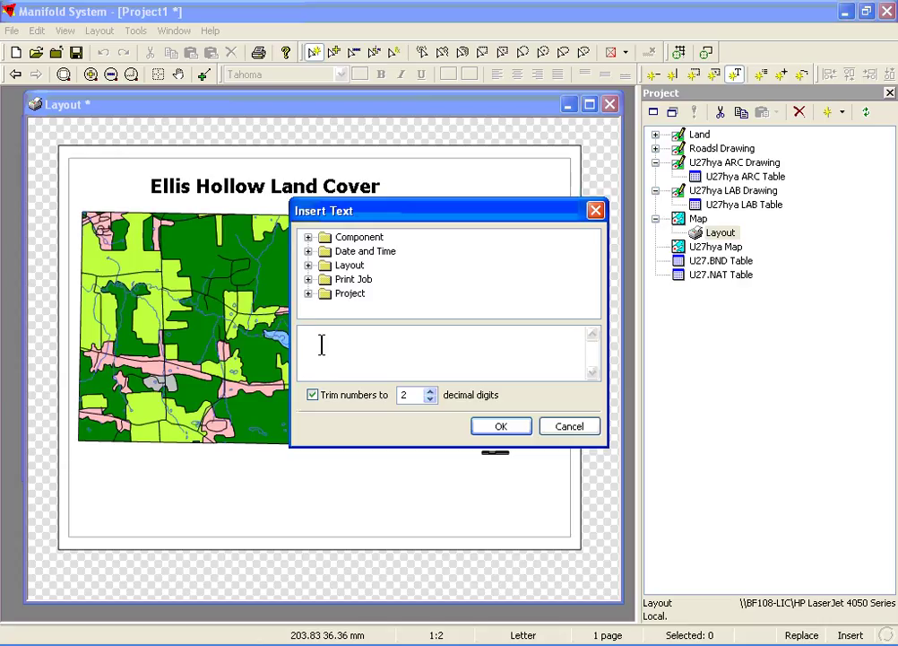
{"action": "type", "text": "Map Create d By Joe Cartogr"}
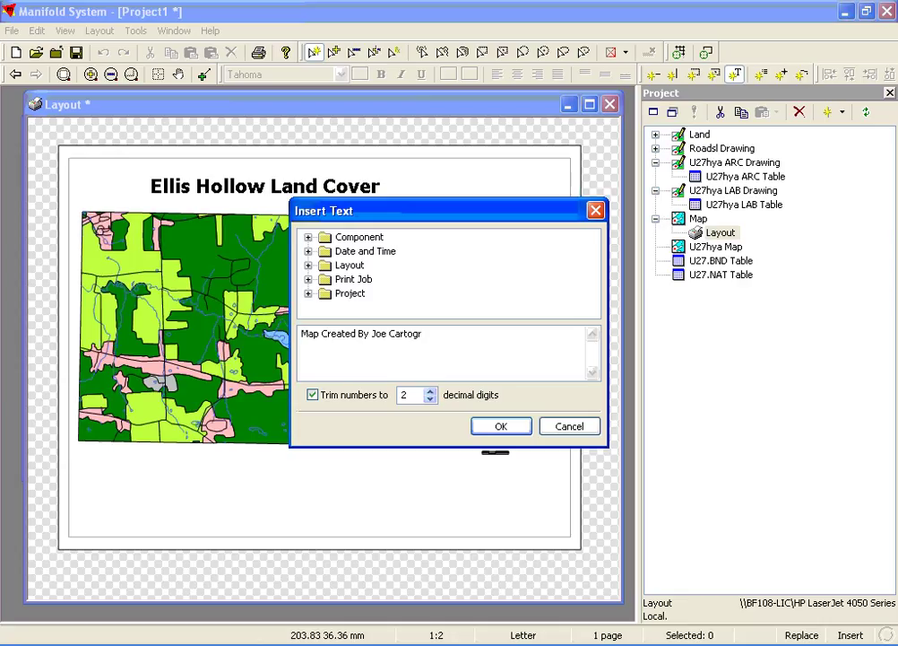
{"action": "type", "text": "apher"}
- Insert the [Coordinate System] and [Datum] fields, putting the datum on its own line
{"action": "double_click", "coordinate": [327, 294]}
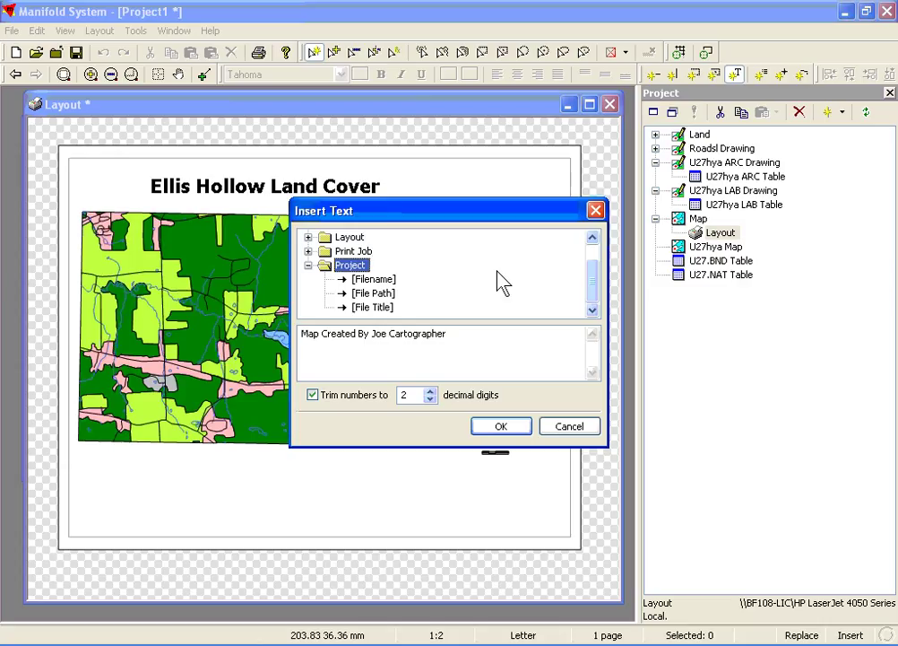
{"action": "left_click_drag", "start_coordinate": [596, 290], "coordinate": [599, 267]}
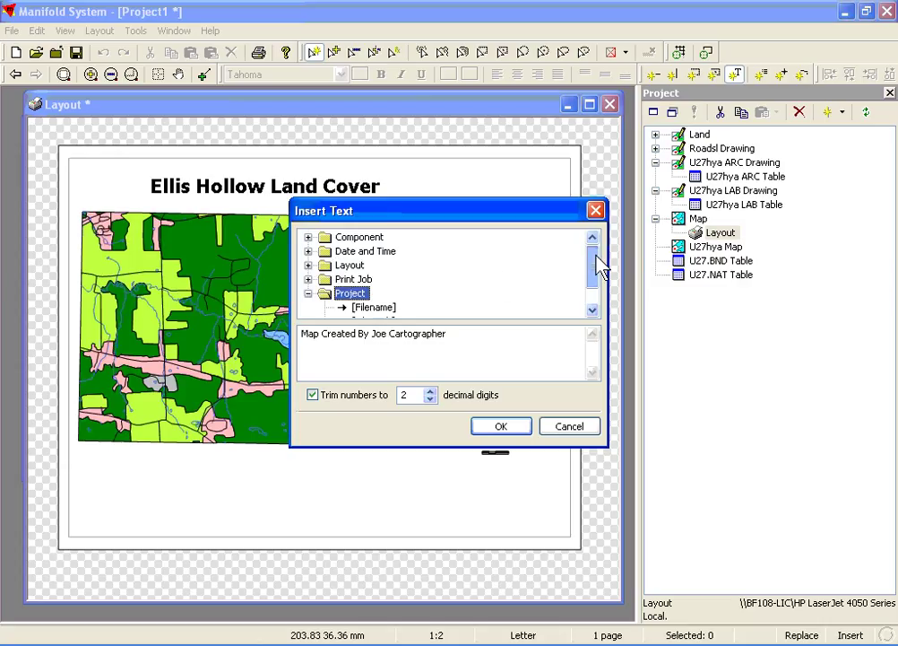
{"action": "double_click", "coordinate": [329, 240]}
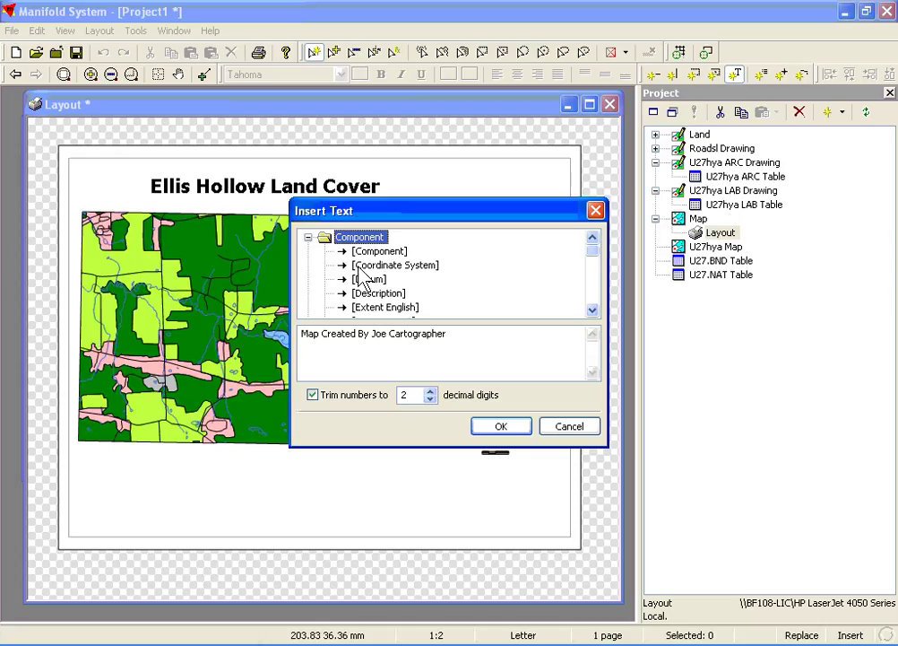
{"action": "double_click", "coordinate": [358, 267]}
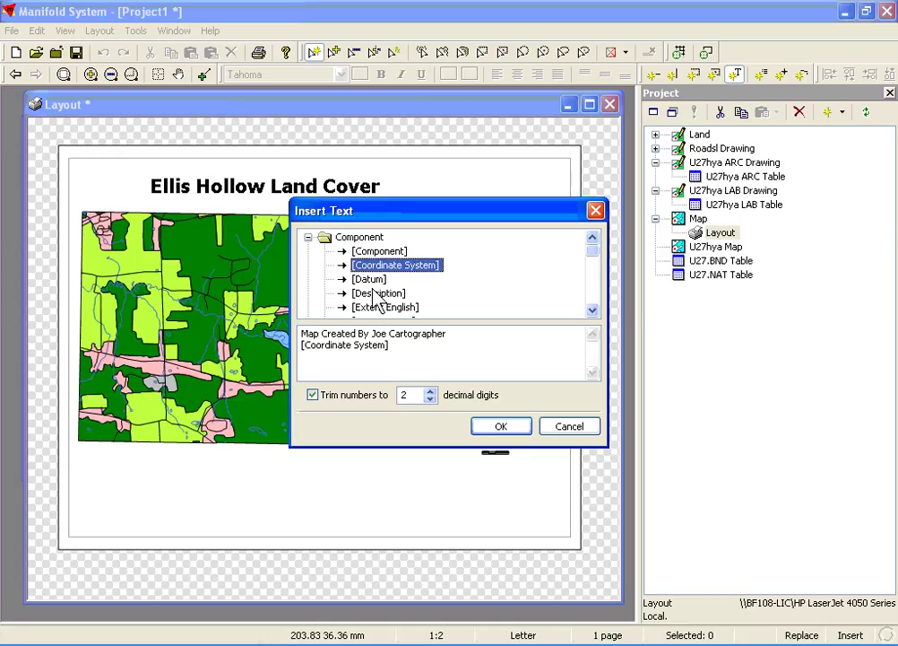
{"action": "left_click", "coordinate": [371, 279]}
{"action": "double_click", "coordinate": [372, 281]}
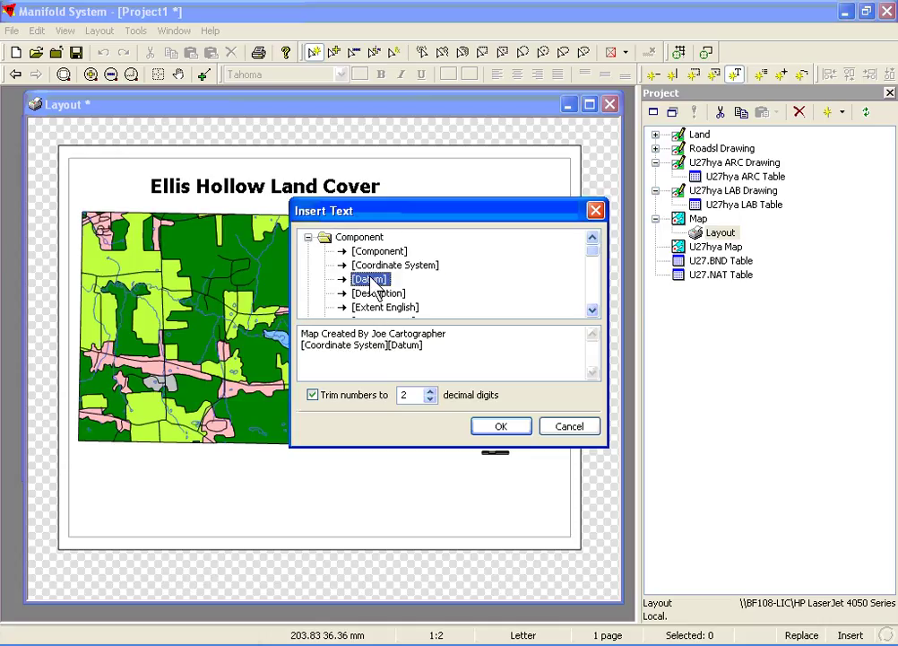
{"action": "left_click", "coordinate": [387, 354]}
{"action": "key", "text": "Return"}
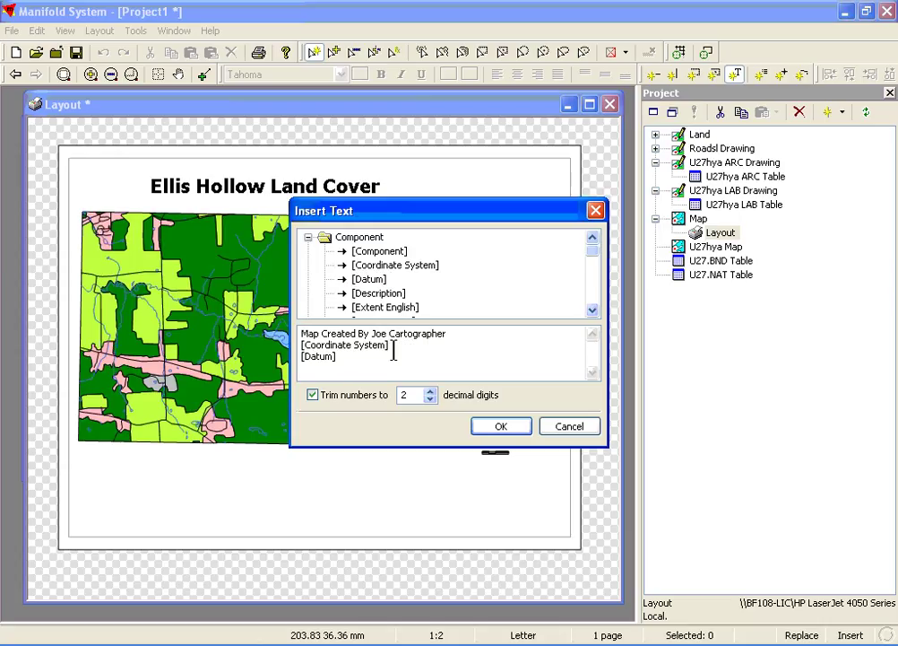
- Confirm the credit text and place it on the layout
{"action": "left_click", "coordinate": [593, 310]}
{"action": "left_click", "coordinate": [592, 311]}
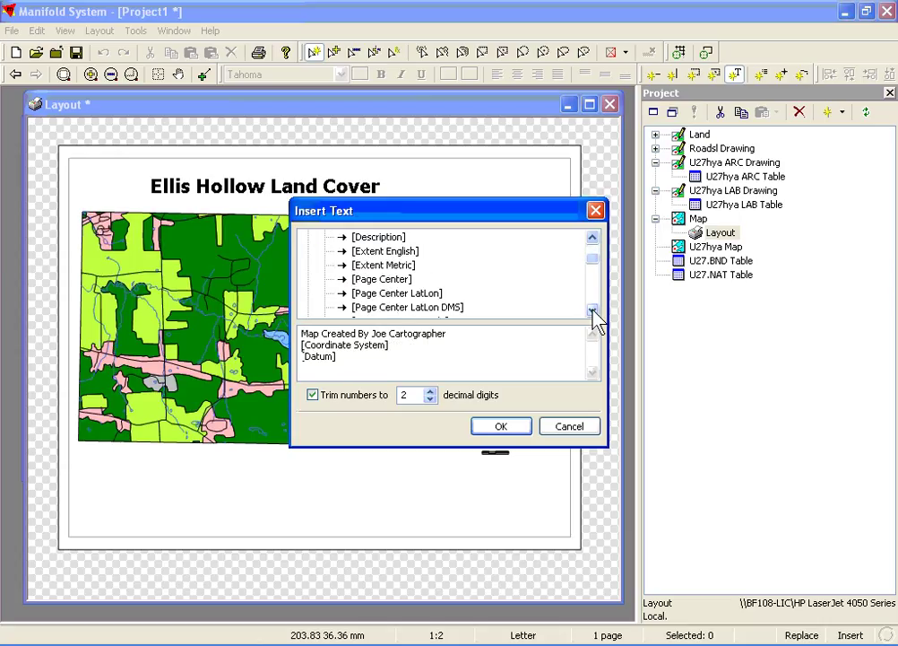
{"action": "left_click", "coordinate": [593, 310]}
{"action": "left_click", "coordinate": [593, 310]}
{"action": "left_click", "coordinate": [593, 310]}
{"action": "left_click", "coordinate": [593, 310]}
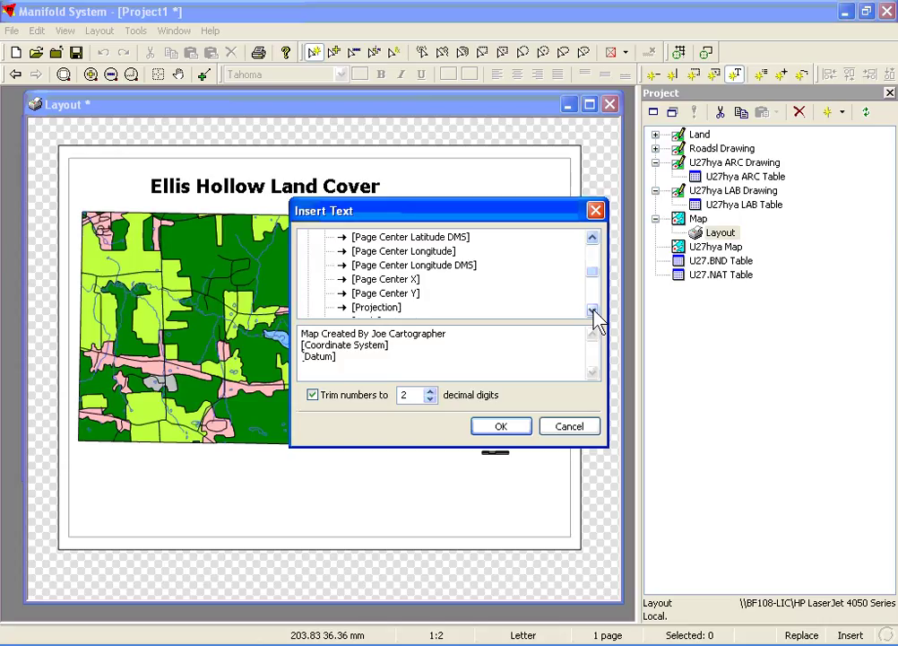
{"action": "left_click", "coordinate": [592, 310]}
{"action": "left_click", "coordinate": [593, 310]}
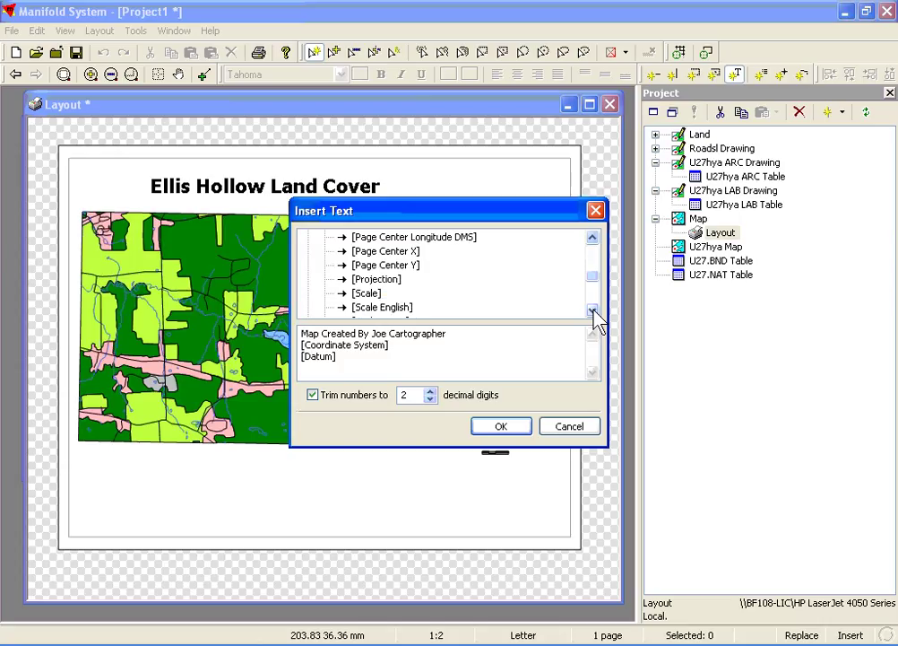
{"action": "left_click", "coordinate": [518, 429]}
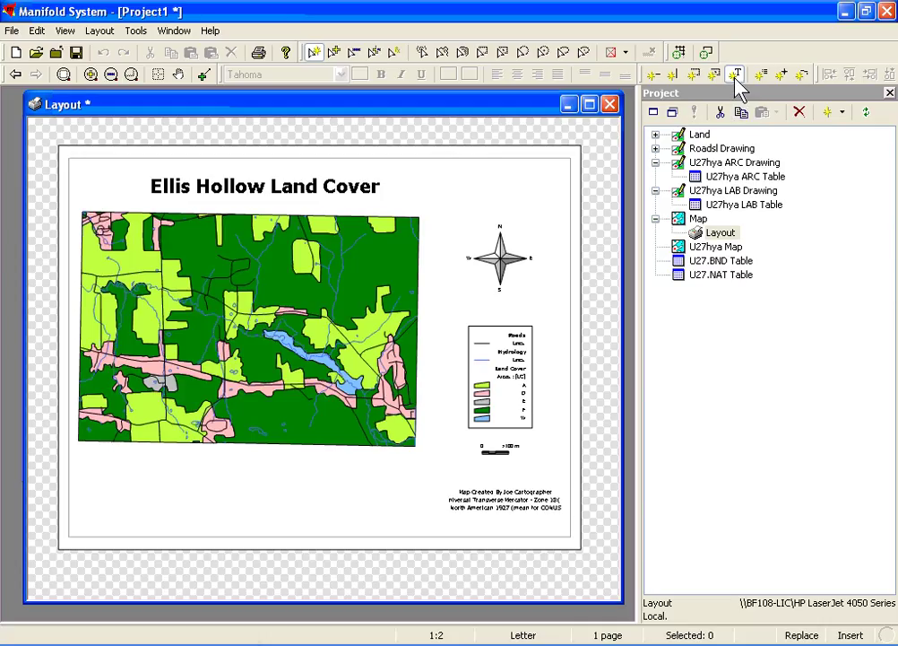
- Move the credit text up under the scale bar and set it to 12 point
{"action": "left_click", "coordinate": [514, 505]}
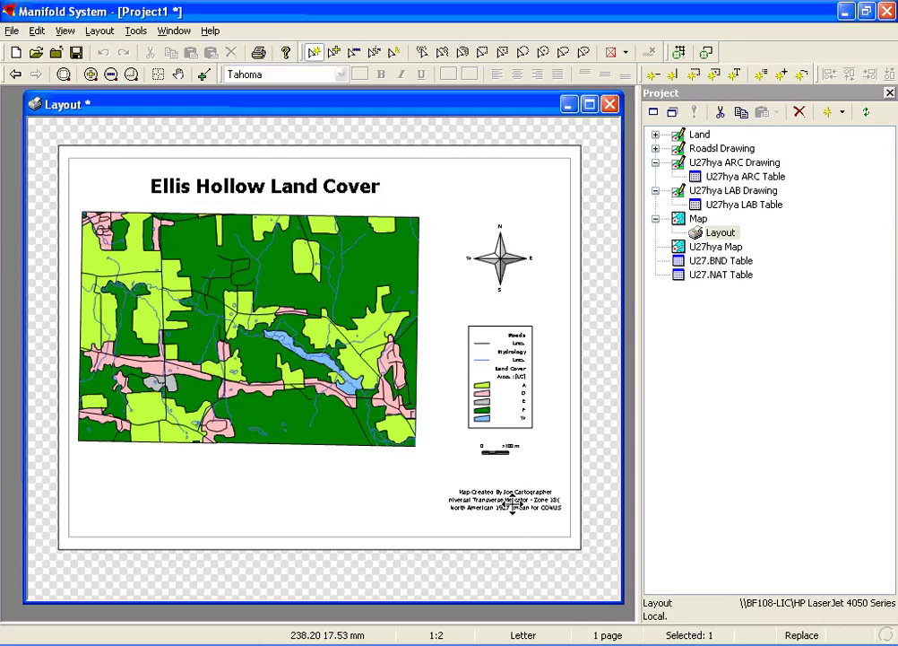
{"action": "left_click_drag", "start_coordinate": [514, 502], "coordinate": [510, 482]}
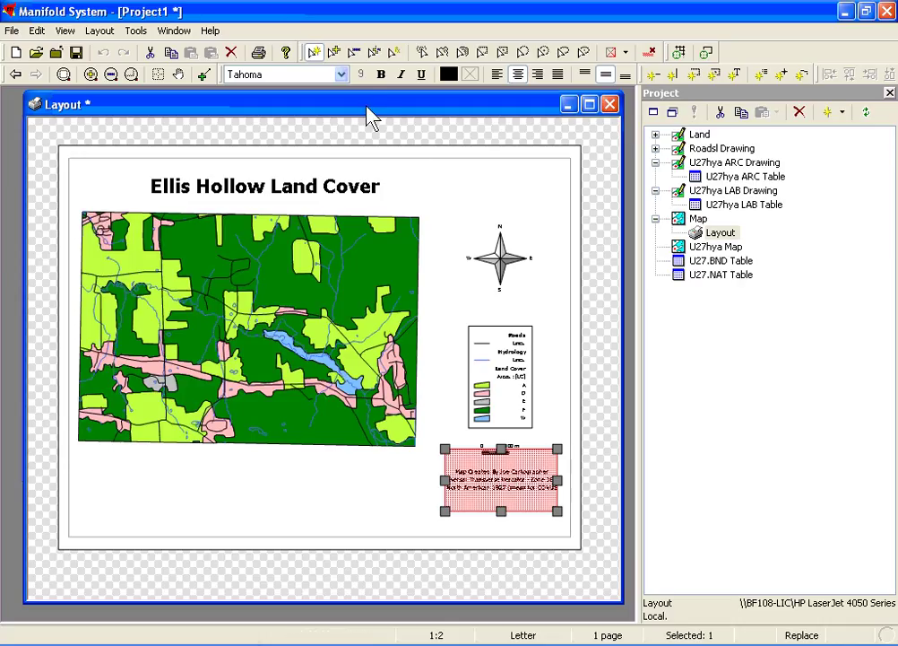
{"action": "left_click", "coordinate": [362, 77]}
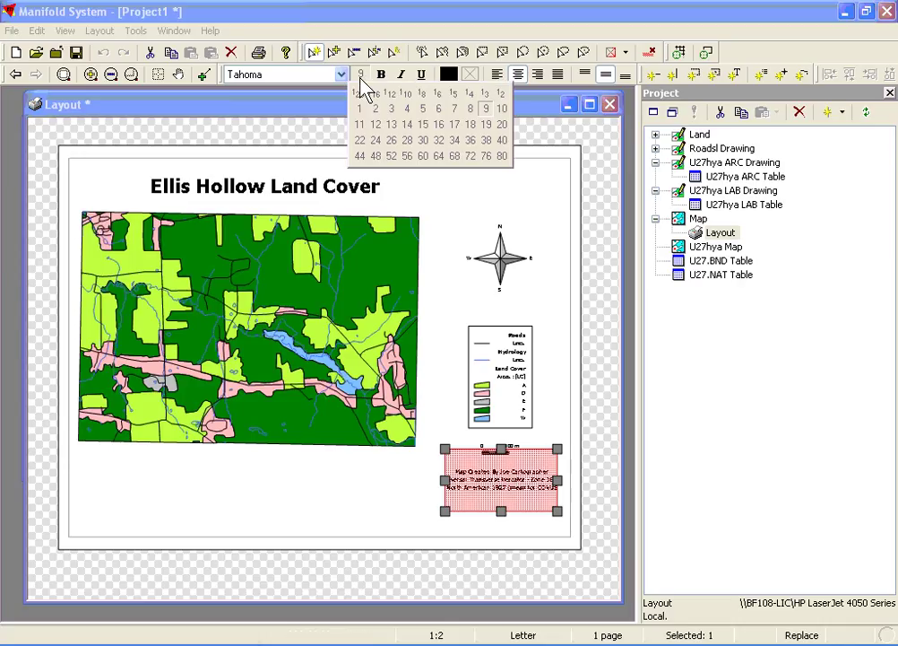
{"action": "left_click", "coordinate": [381, 128]}
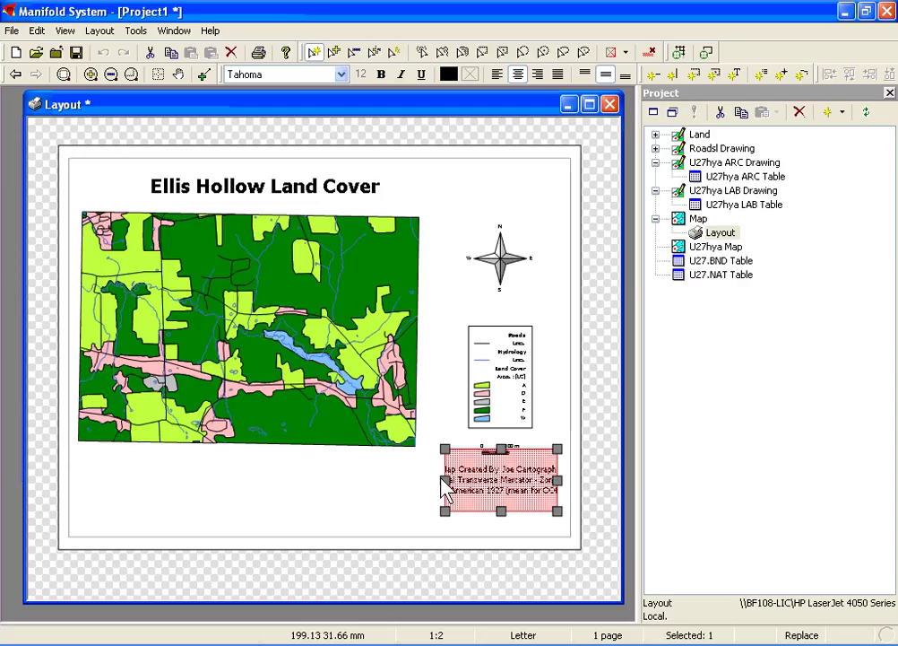
- Widen the credit text box on both sides and reduce it to 10 point
{"action": "left_click_drag", "start_coordinate": [445, 481], "coordinate": [423, 480]}
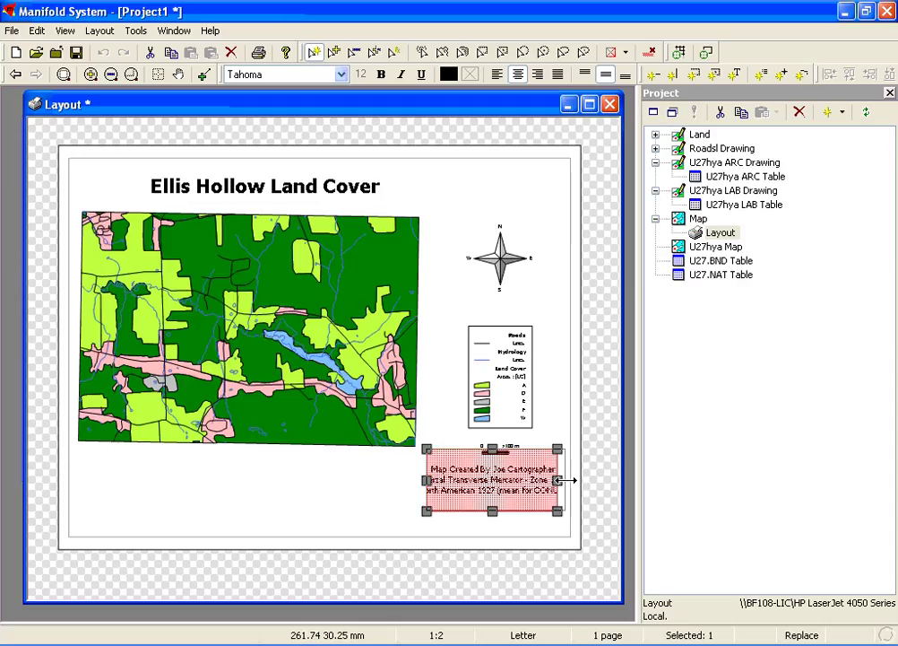
{"action": "left_click_drag", "start_coordinate": [558, 480], "coordinate": [570, 482]}
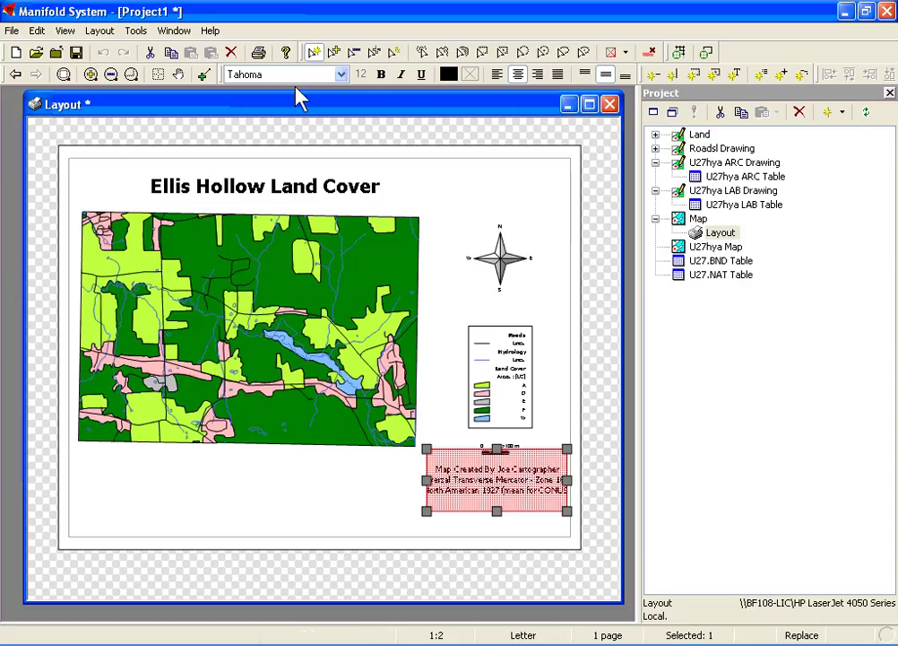
{"action": "left_click", "coordinate": [360, 74]}
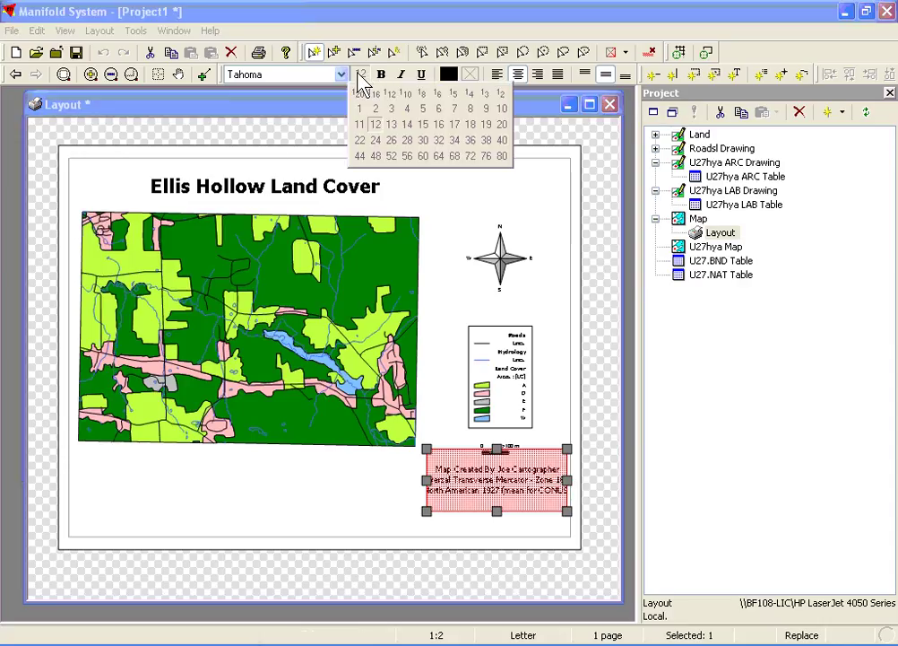
{"action": "left_click", "coordinate": [500, 108]}
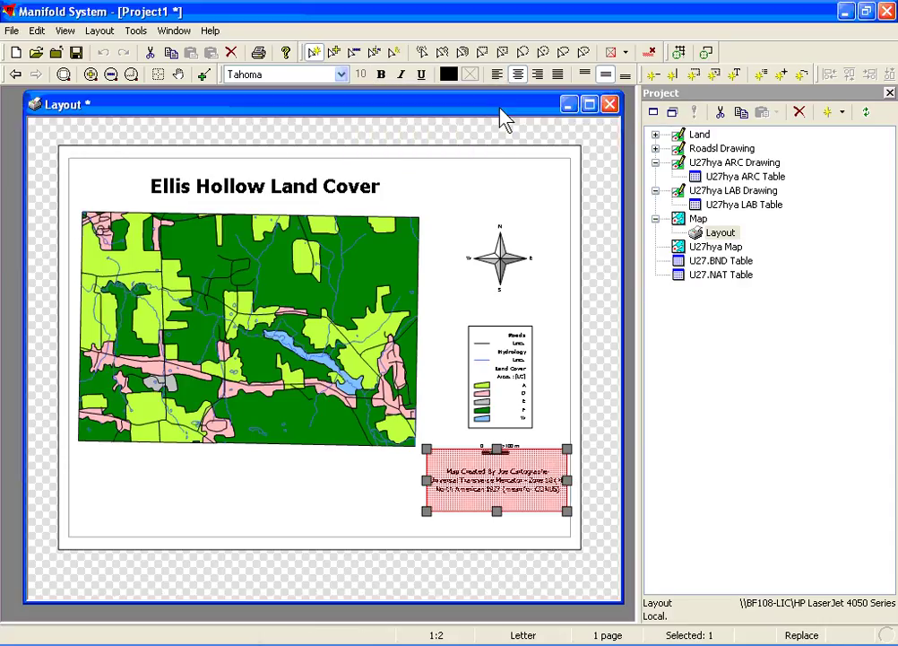
{"action": "left_click", "coordinate": [369, 506]}
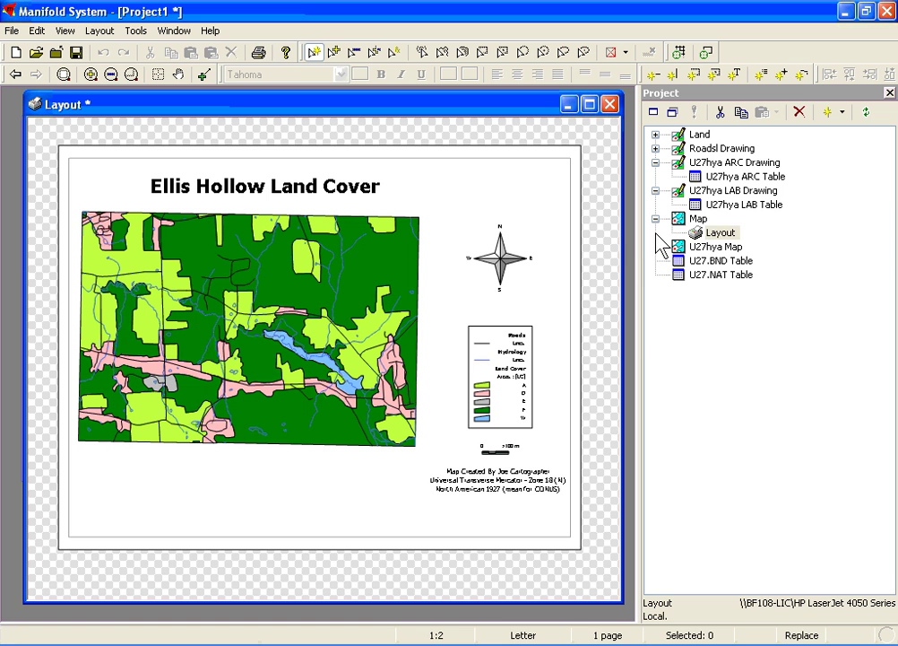
- Open the Map and turn on a solid-lines grid with 1000 spacing
{"action": "left_click", "coordinate": [684, 219]}
{"action": "double_click", "coordinate": [686, 221]}
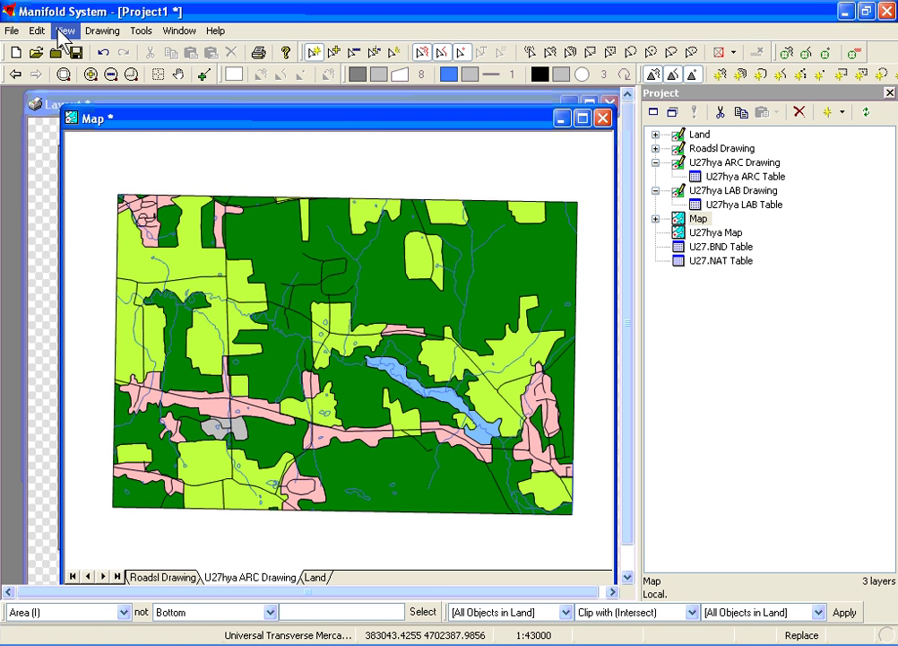
{"action": "left_click", "coordinate": [65, 30]}
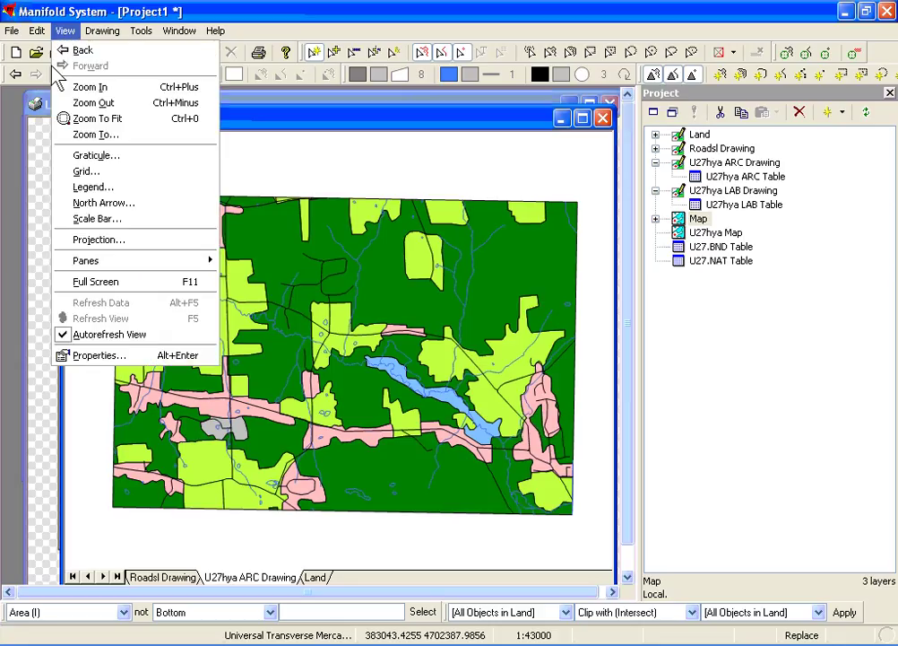
{"action": "left_click", "coordinate": [77, 170]}
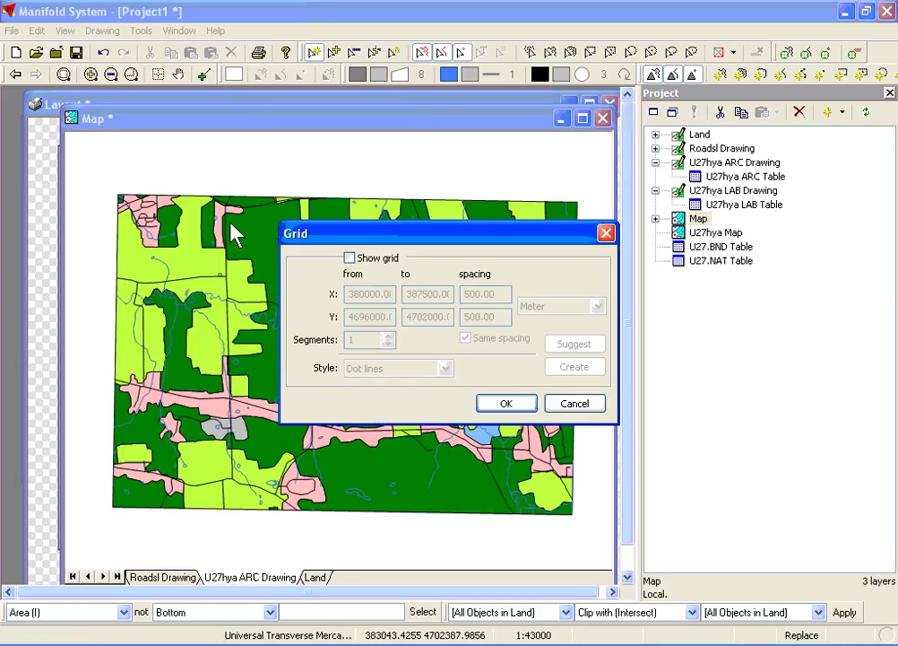
{"action": "left_click", "coordinate": [350, 258]}
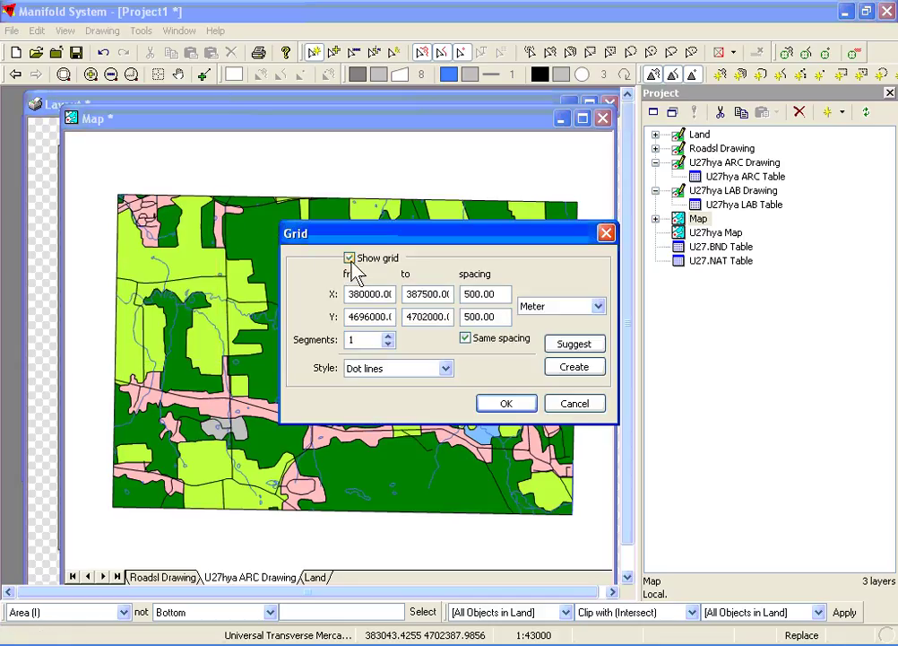
{"action": "left_click", "coordinate": [398, 368]}
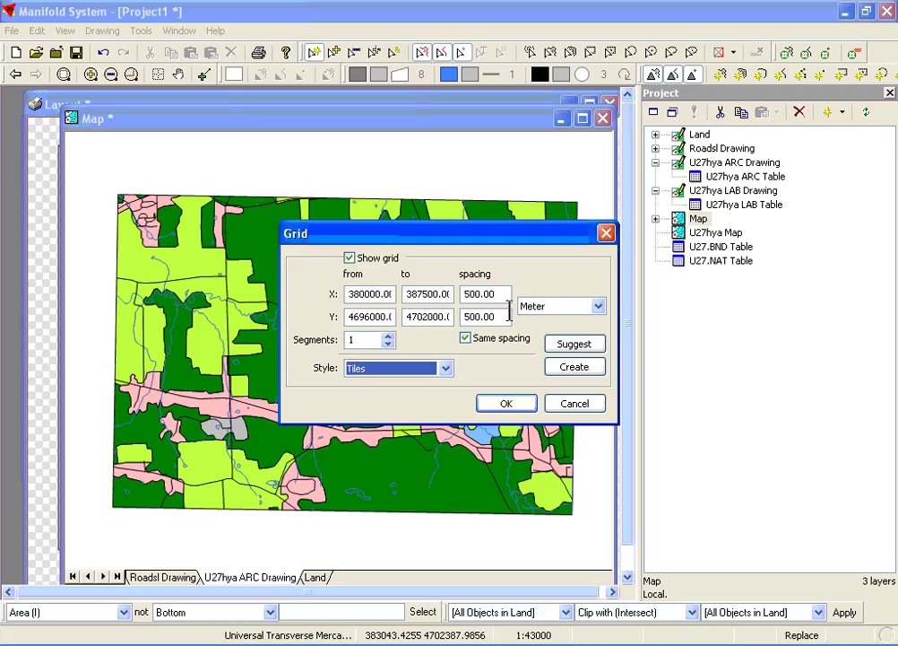
{"action": "left_click_drag", "start_coordinate": [481, 294], "coordinate": [463, 294]}
{"action": "type", "text": "1"}
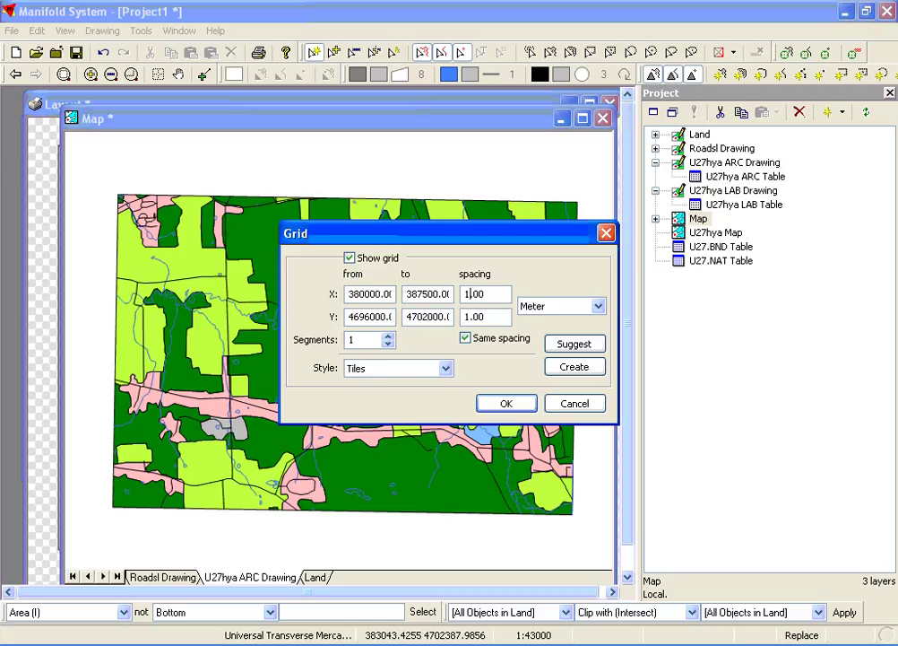
{"action": "type", "text": "000"}
{"action": "left_click", "coordinate": [445, 368]}
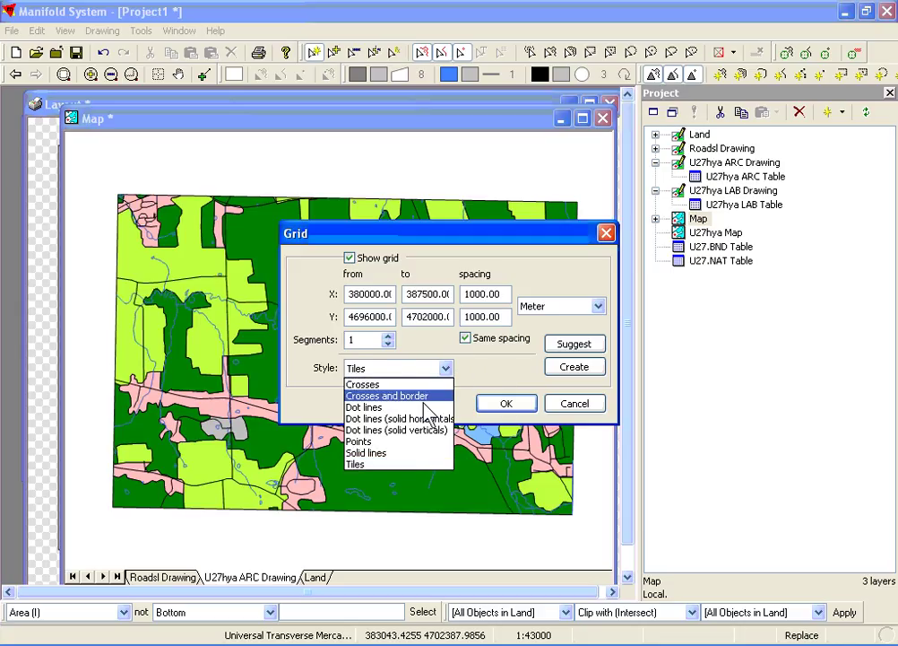
{"action": "left_click", "coordinate": [414, 454]}
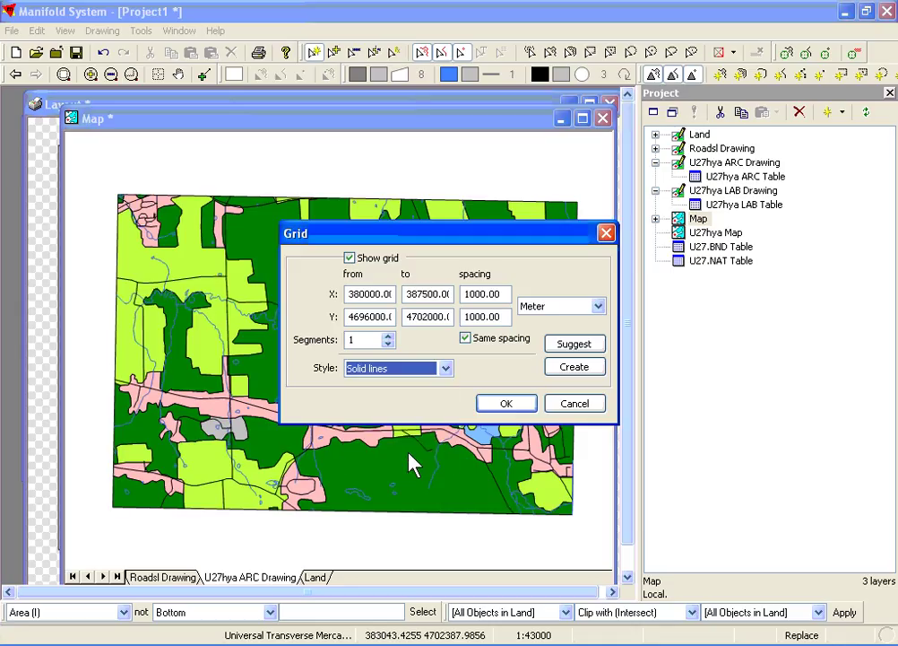
{"action": "left_click", "coordinate": [485, 407]}
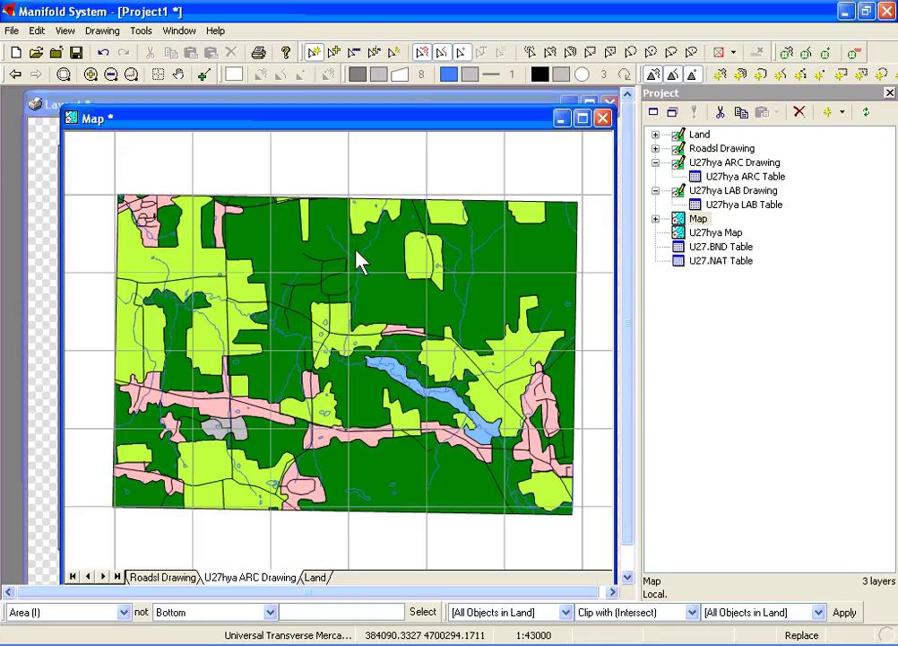
- Set the layout map frame's border to 'coordinates (grid)' and select the frame
{"action": "left_click", "coordinate": [303, 106]}
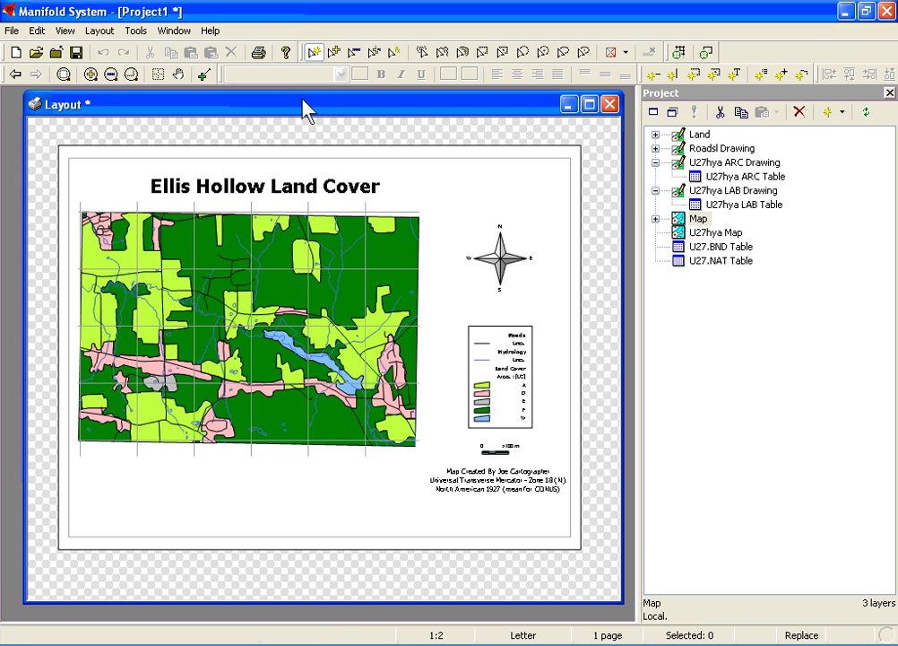
{"action": "right_click", "coordinate": [289, 255]}
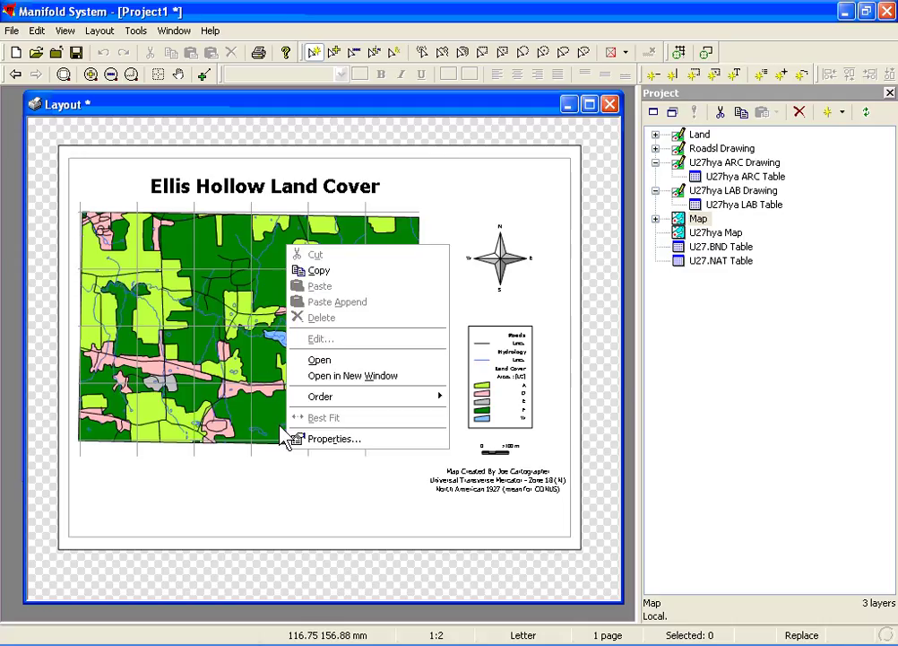
{"action": "left_click", "coordinate": [310, 441]}
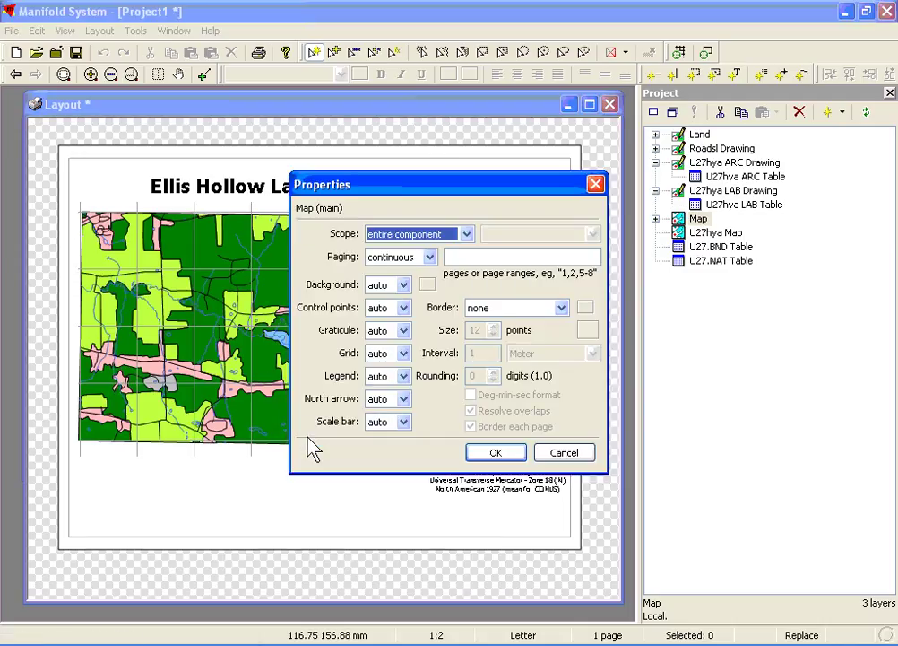
{"action": "left_click", "coordinate": [562, 308]}
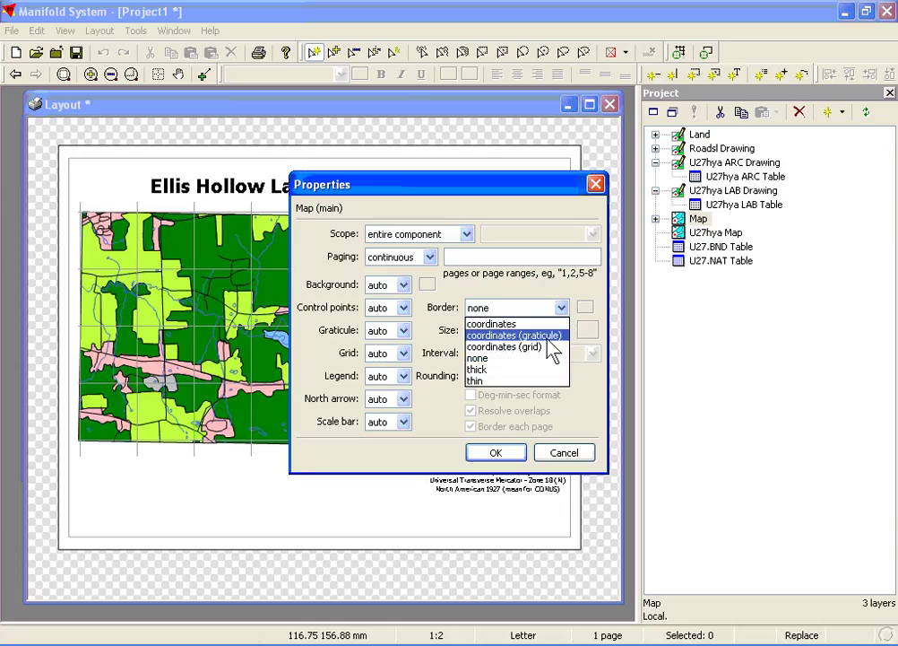
{"action": "left_click", "coordinate": [529, 347]}
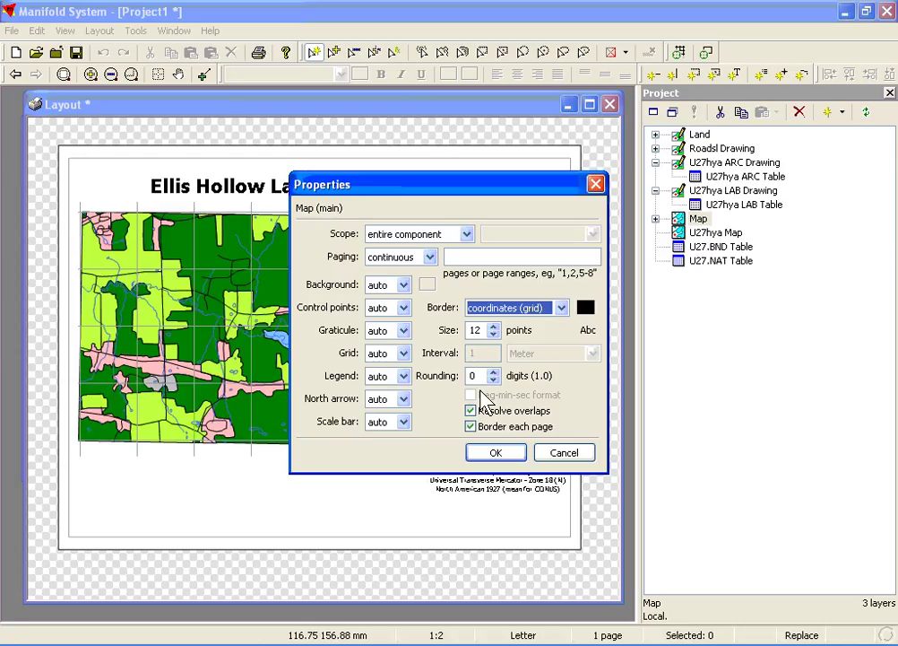
{"action": "left_click", "coordinate": [494, 453]}
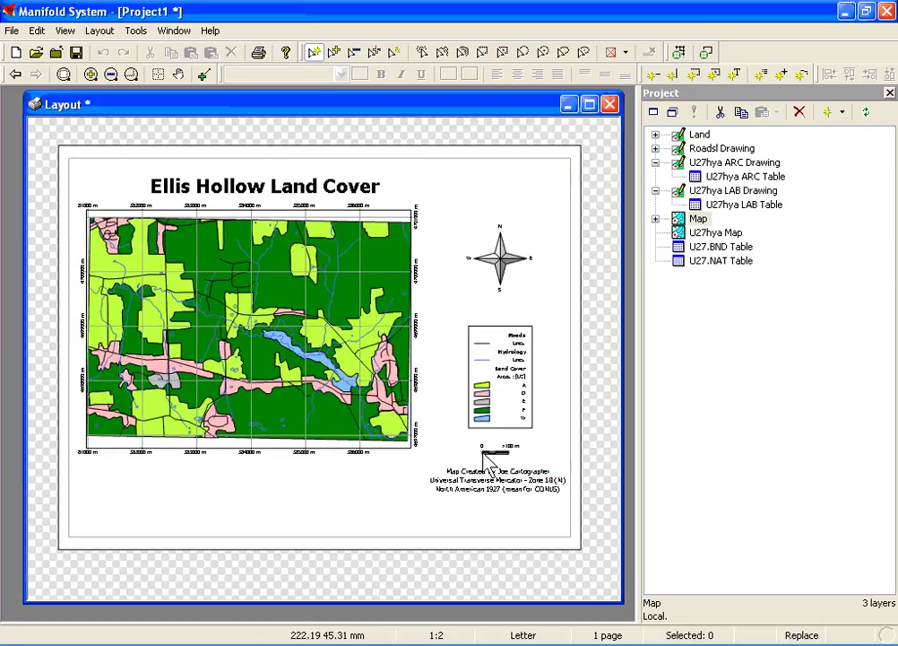
{"action": "left_click", "coordinate": [356, 378]}
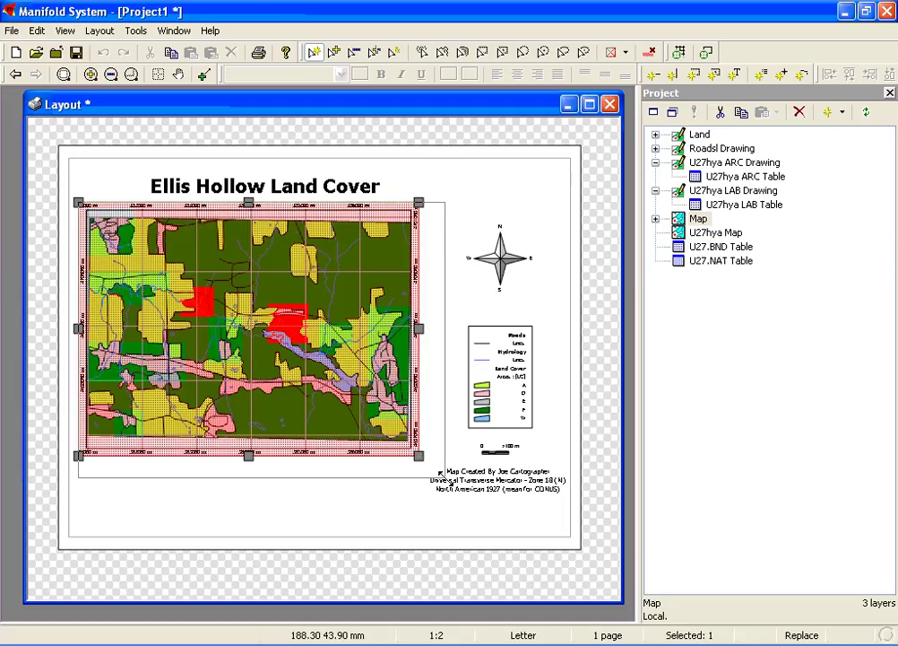
- Enlarge the map frame toward the bottom right and move the credit text lower
{"action": "left_click_drag", "start_coordinate": [441, 472], "coordinate": [447, 479]}
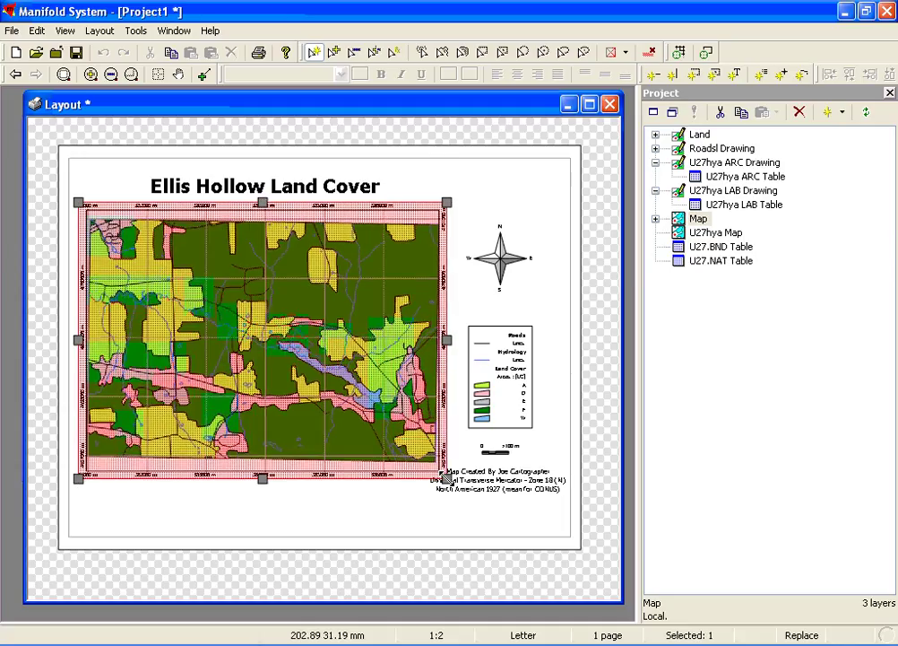
{"action": "left_click", "coordinate": [492, 494]}
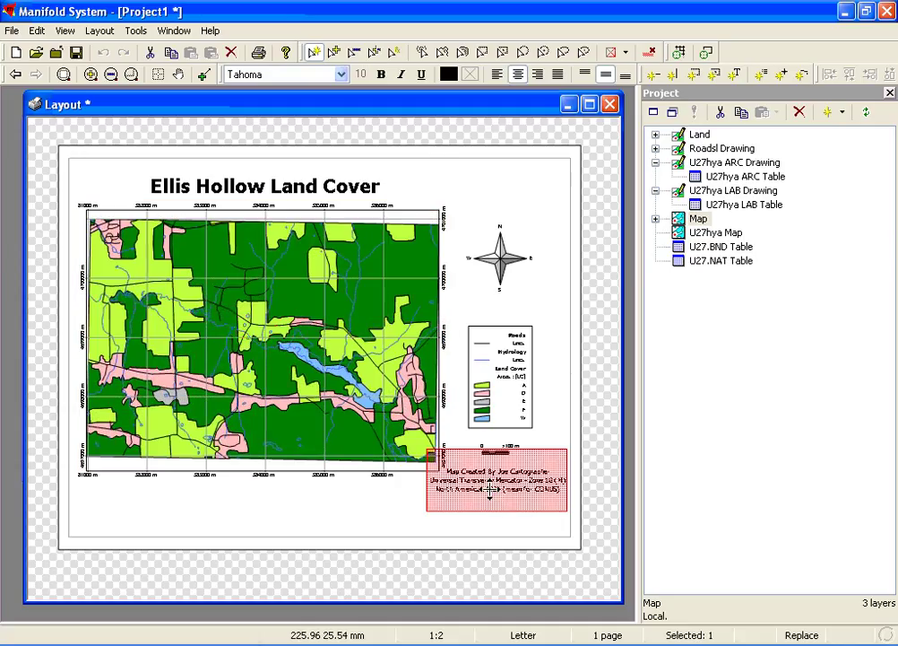
{"action": "left_click_drag", "start_coordinate": [492, 491], "coordinate": [493, 515]}
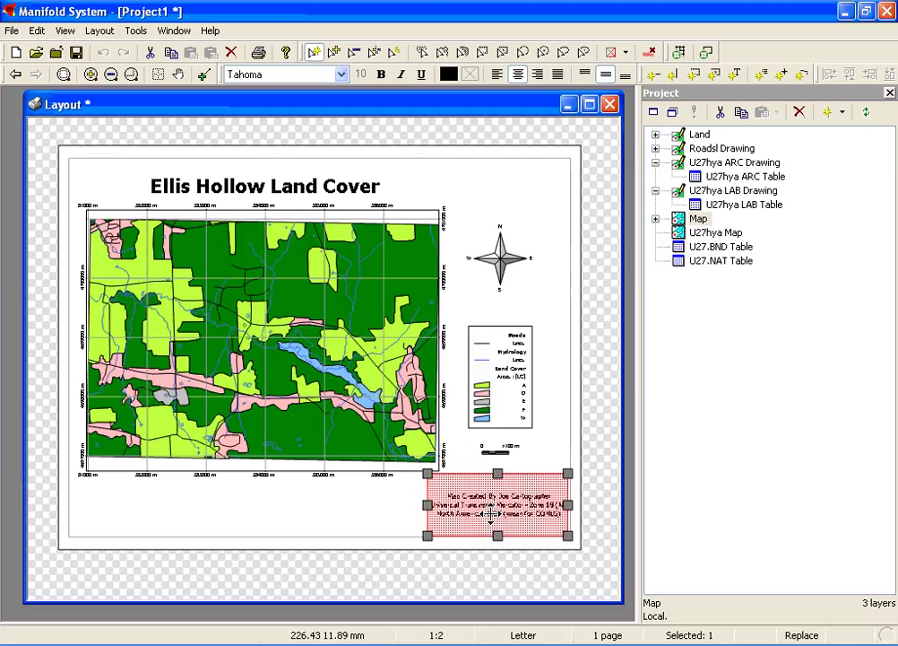
{"action": "left_click", "coordinate": [383, 509]}
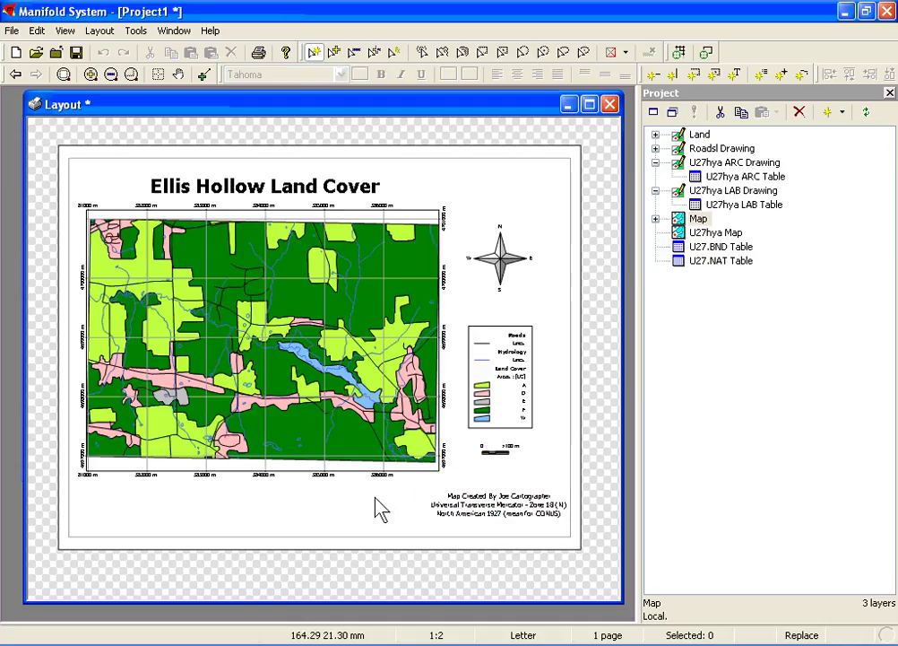
- In the legend settings, set the Roads and Hydrology heading fonts to size 10
{"action": "double_click", "coordinate": [517, 404]}
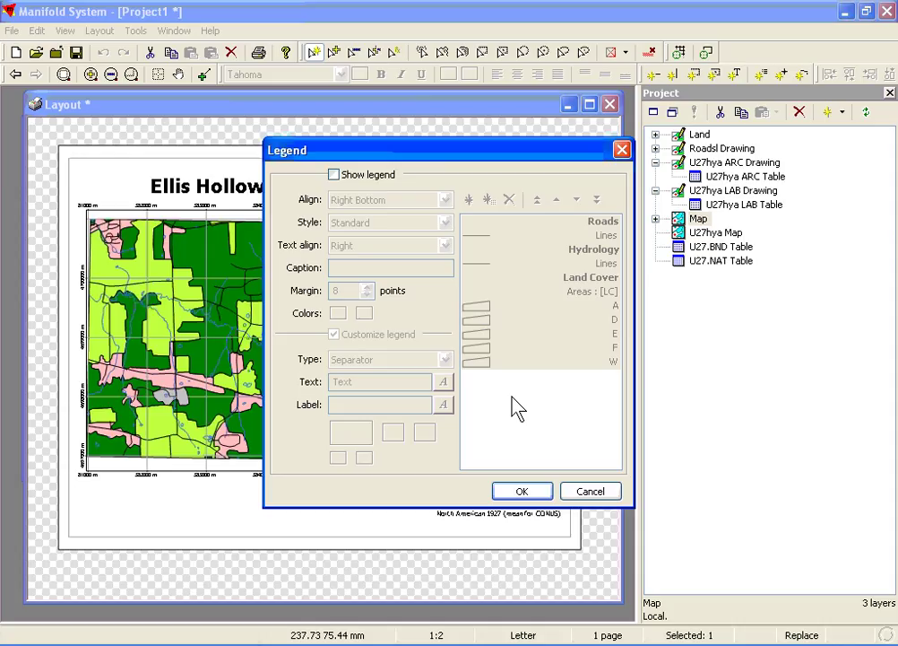
{"action": "left_click", "coordinate": [339, 174]}
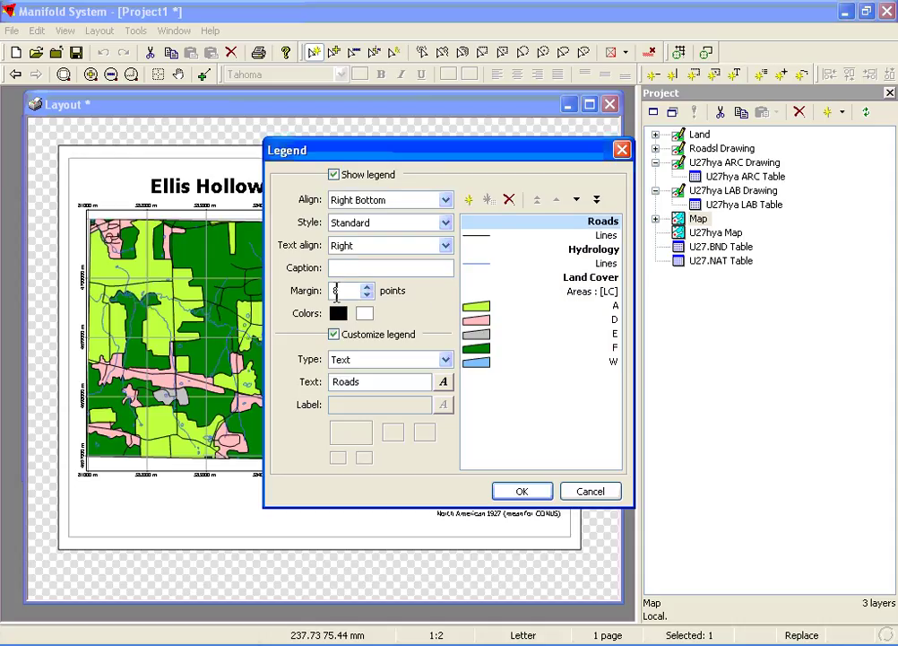
{"action": "left_click", "coordinate": [443, 382]}
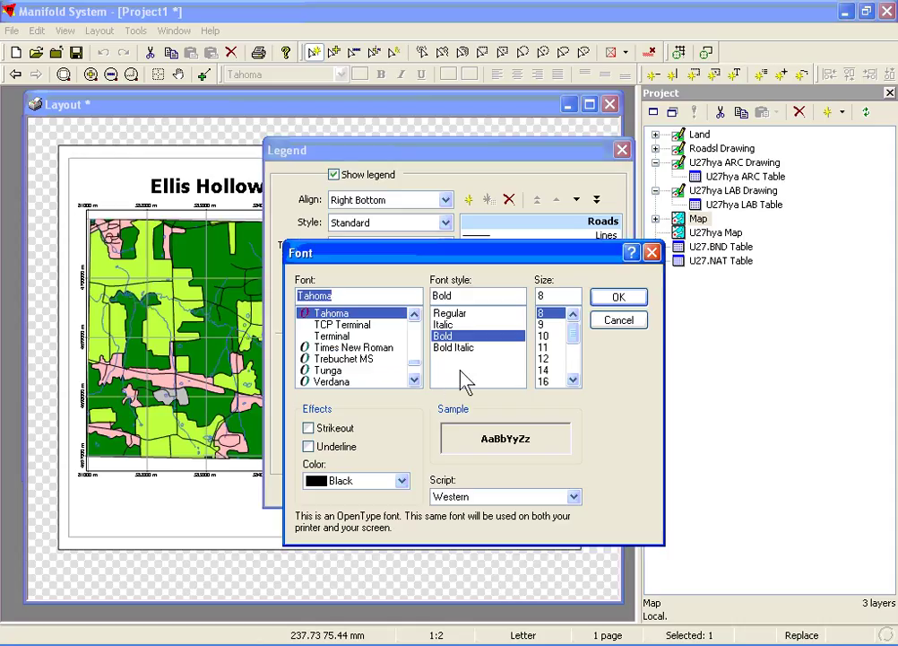
{"action": "left_click", "coordinate": [549, 337]}
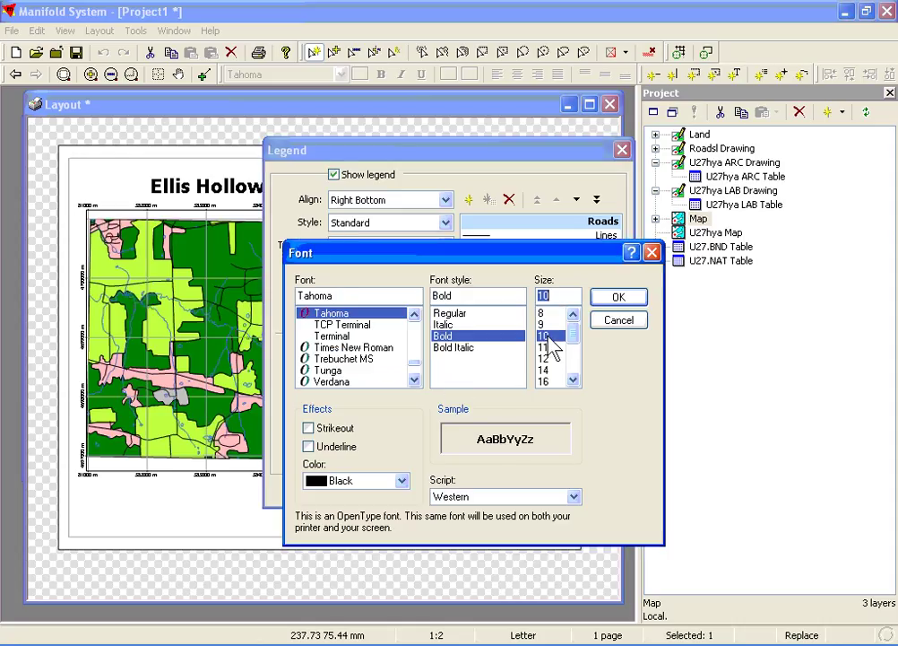
{"action": "left_click", "coordinate": [615, 298]}
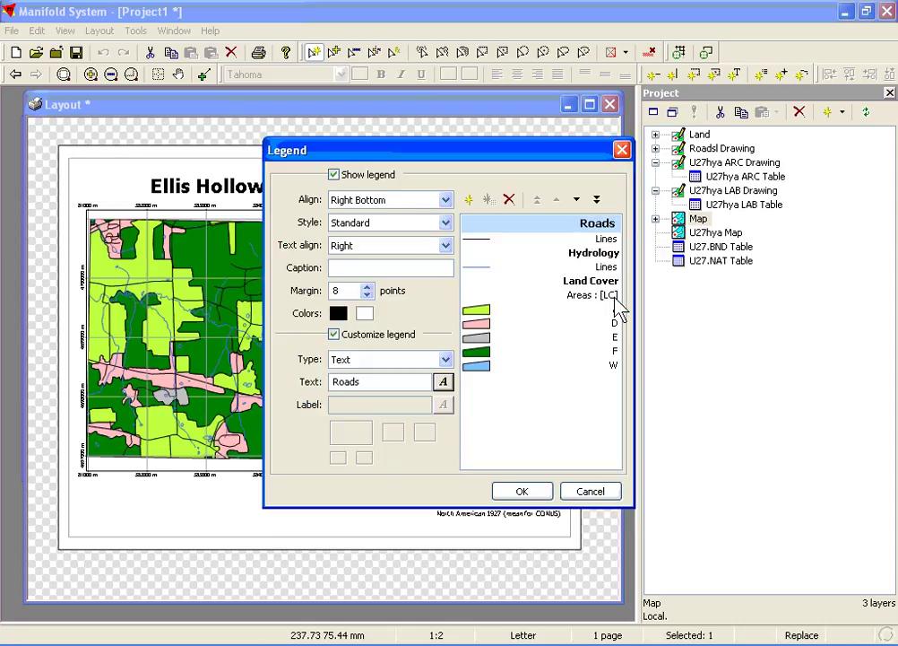
{"action": "left_click", "coordinate": [583, 253]}
{"action": "left_click", "coordinate": [443, 382]}
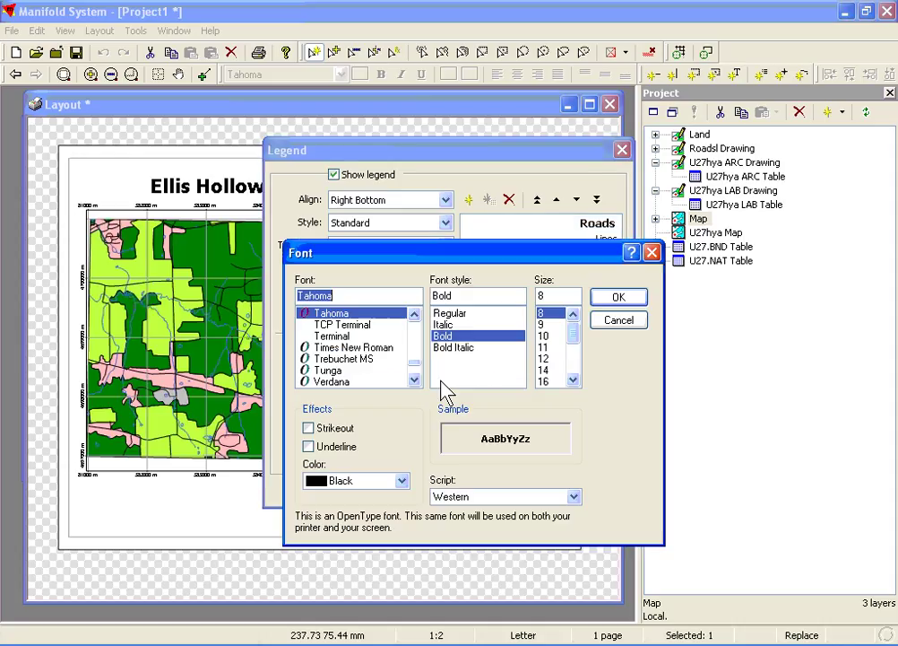
{"action": "left_click", "coordinate": [549, 337]}
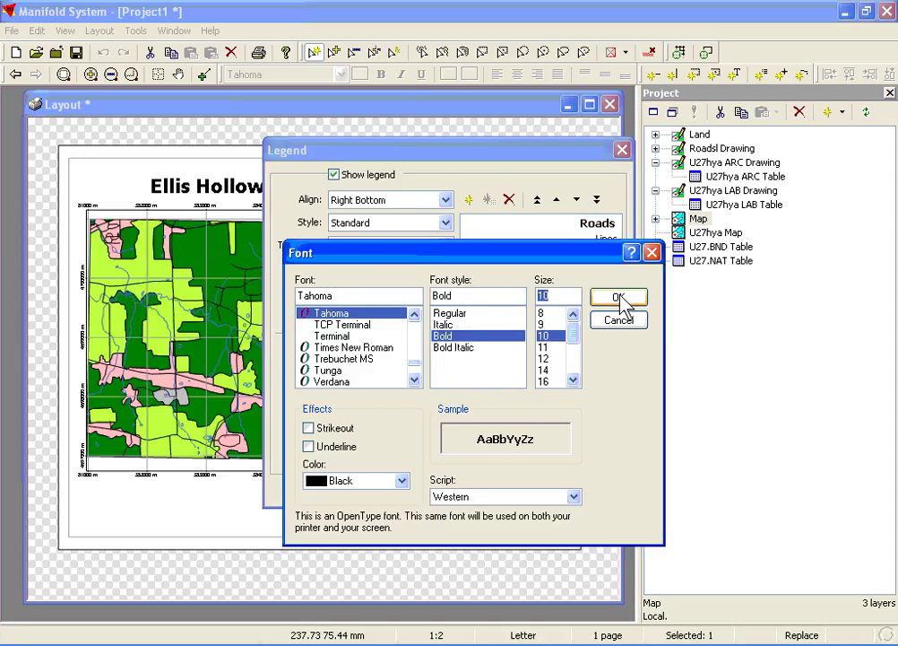
{"action": "left_click", "coordinate": [619, 297]}
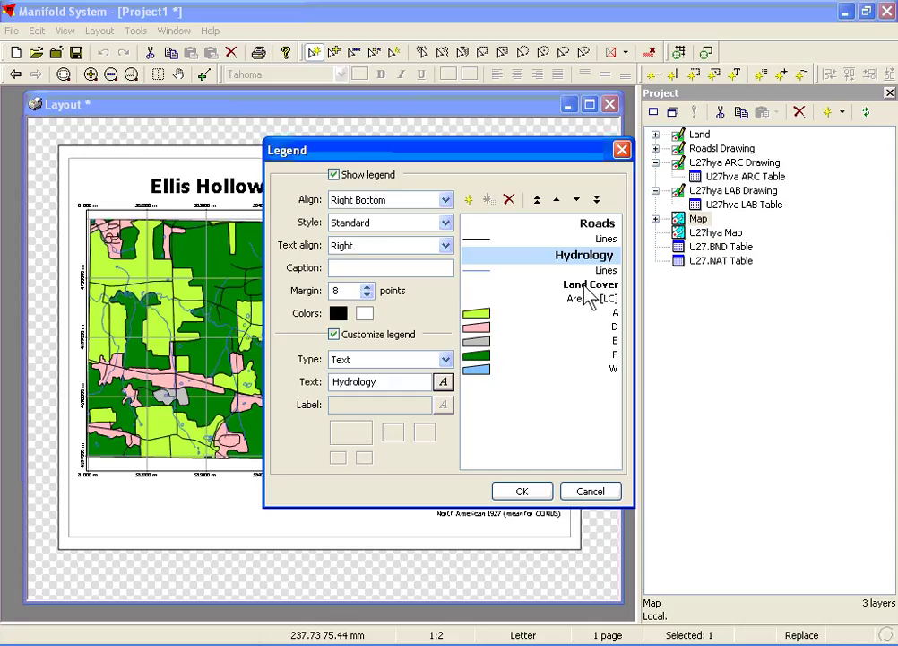
- Set the Land Cover heading and A entry to size 10, disabling the map's built-in legend
{"action": "left_click", "coordinate": [528, 287]}
{"action": "left_click", "coordinate": [443, 382]}
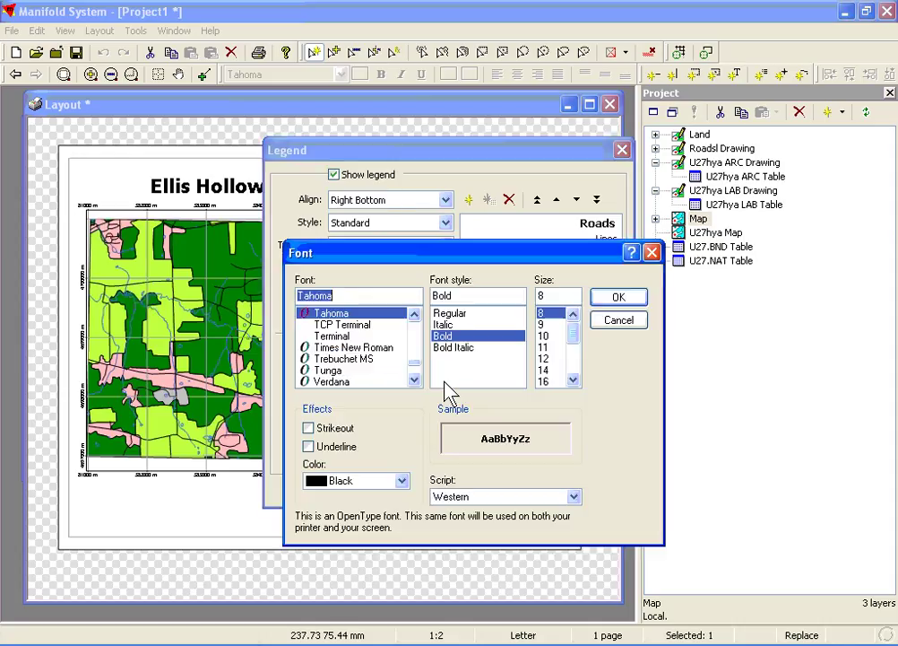
{"action": "left_click", "coordinate": [545, 336]}
{"action": "left_click", "coordinate": [621, 296]}
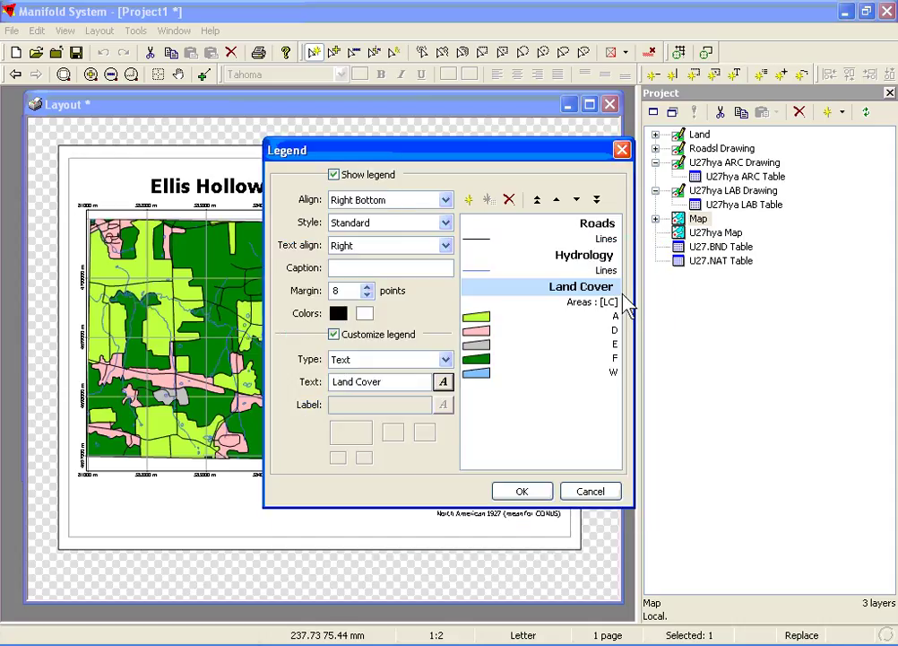
{"action": "left_click", "coordinate": [590, 317]}
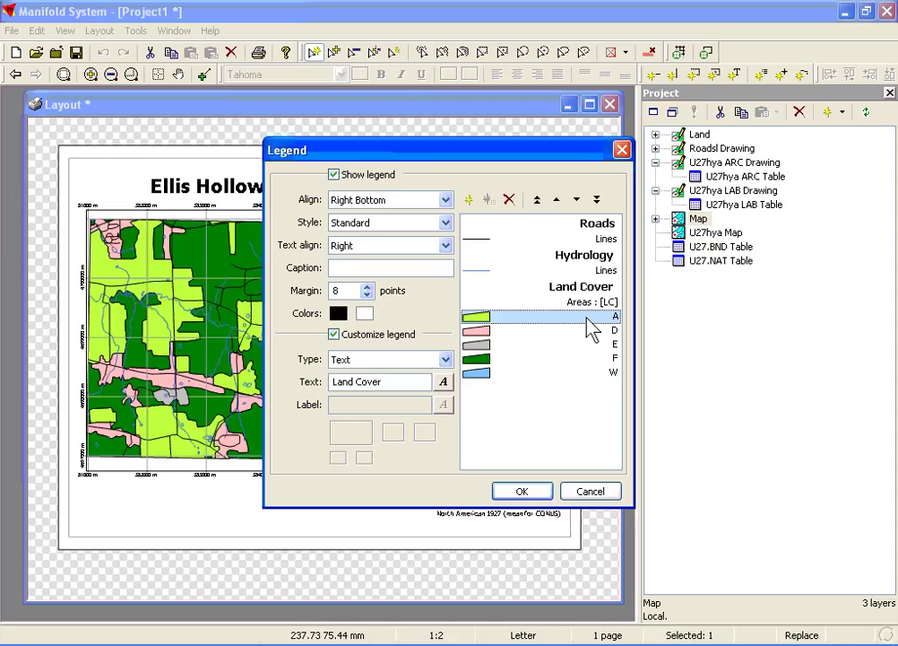
{"action": "left_click", "coordinate": [443, 381]}
{"action": "left_click", "coordinate": [543, 336]}
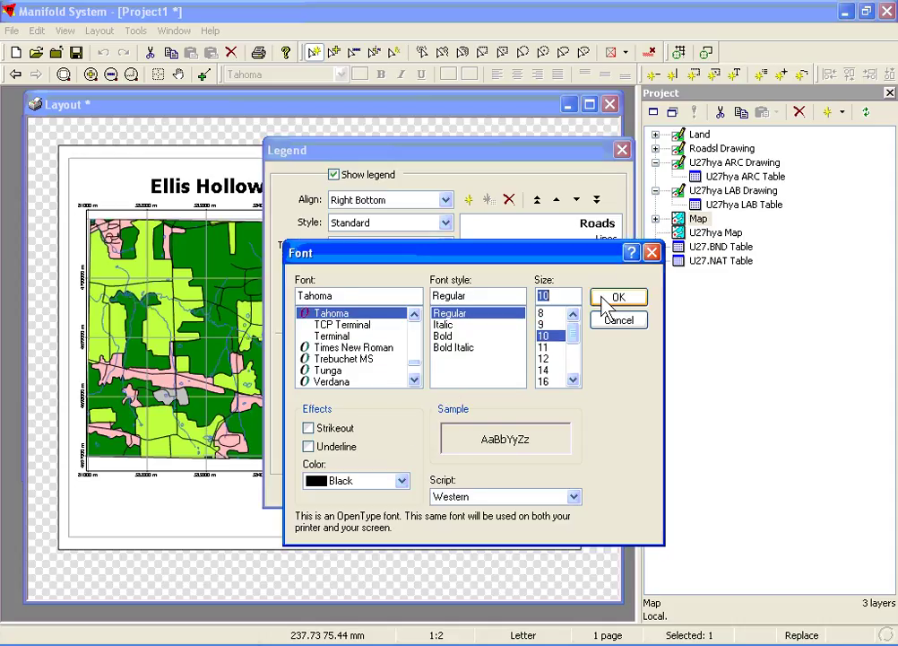
{"action": "left_click", "coordinate": [603, 300]}
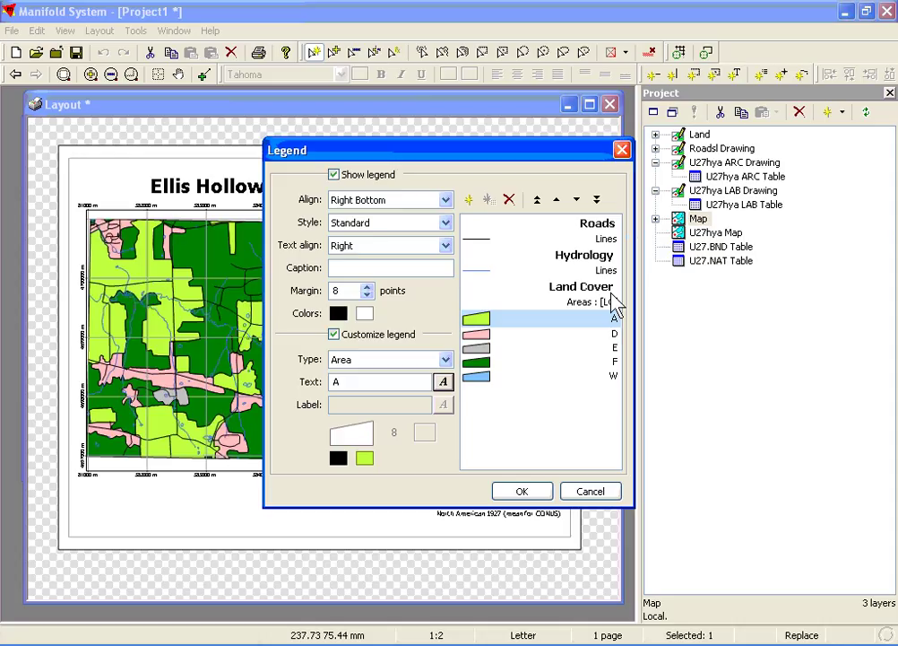
{"action": "left_click", "coordinate": [505, 492]}
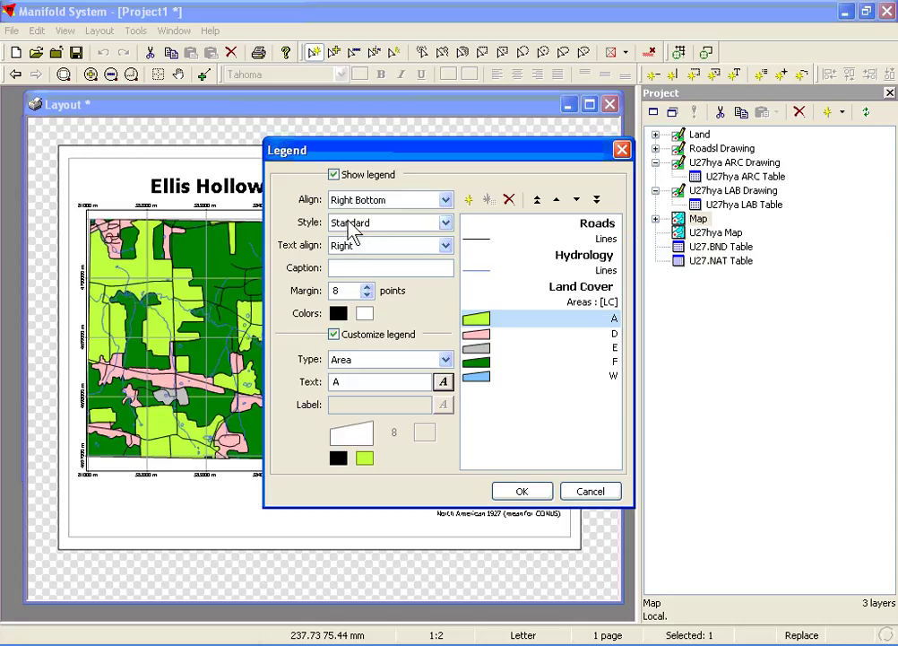
{"action": "left_click", "coordinate": [333, 175]}
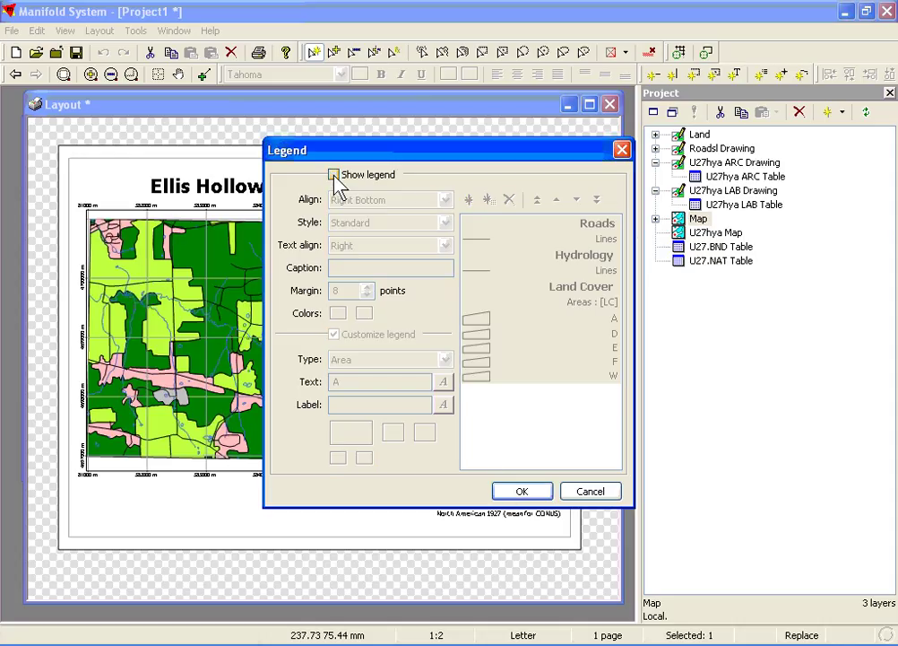
{"action": "left_click", "coordinate": [507, 489]}
{"action": "left_click", "coordinate": [552, 296]}
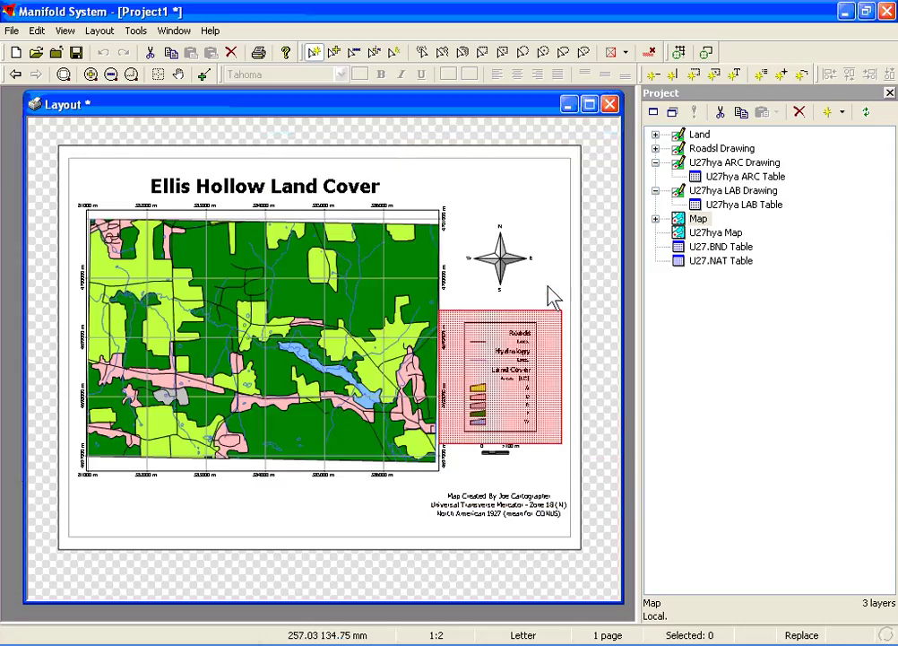